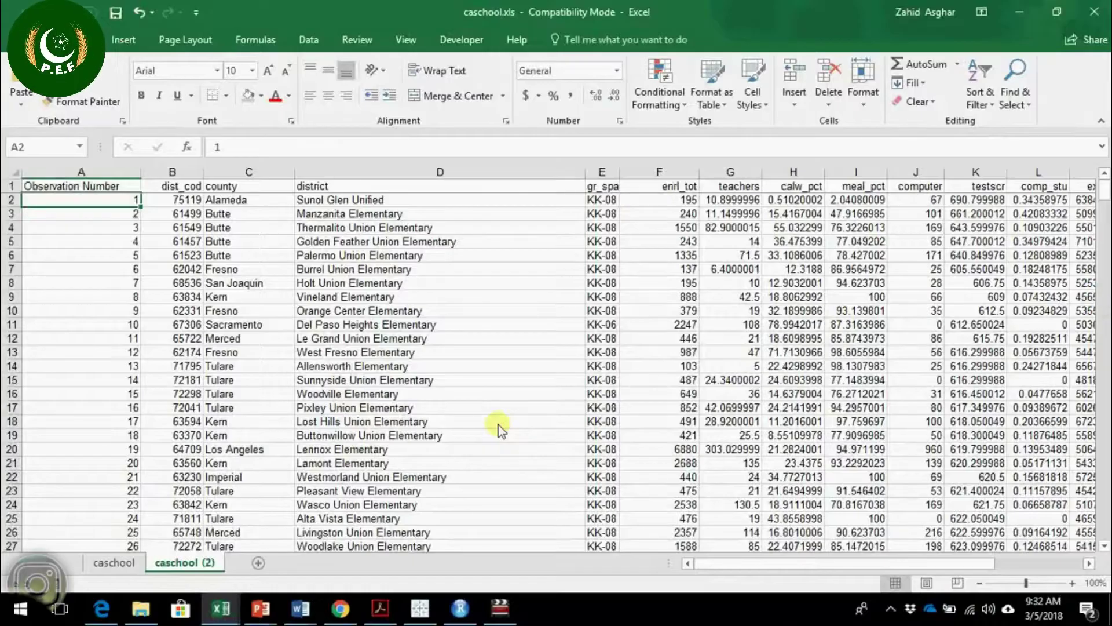
Delete columns A through J, from Observation Number through the computer column.
left_click(498, 425)
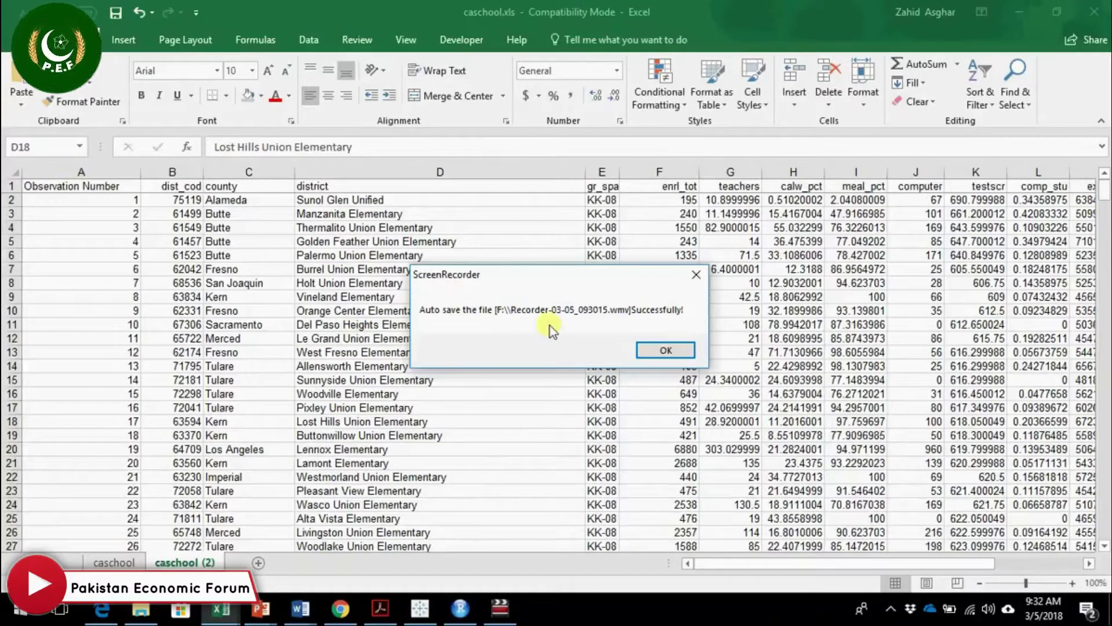
left_click(667, 351)
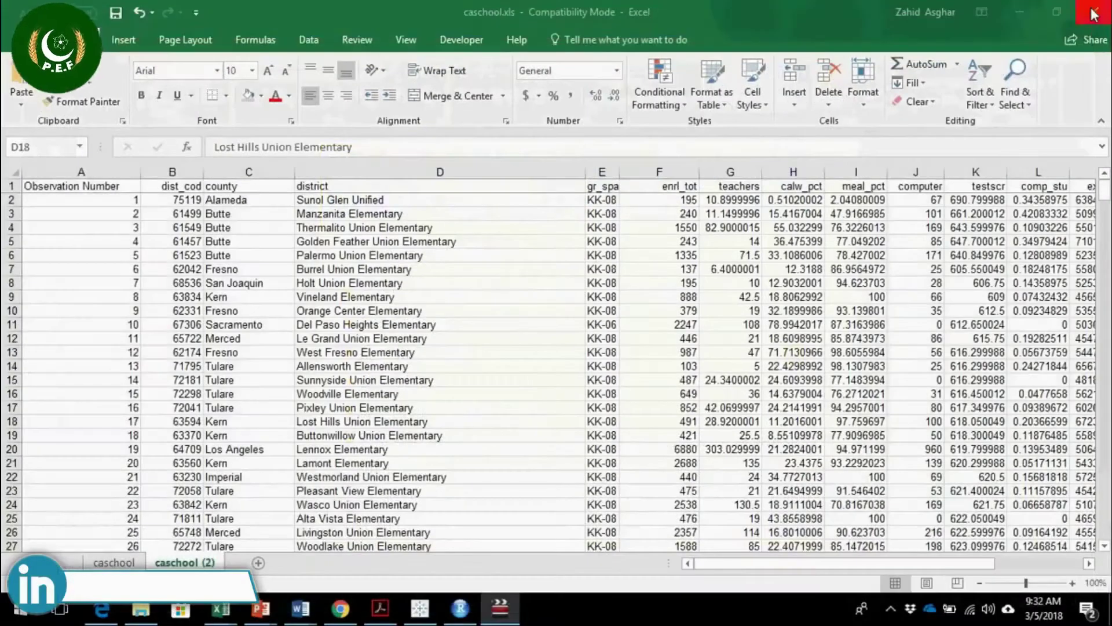
left_click(86, 238)
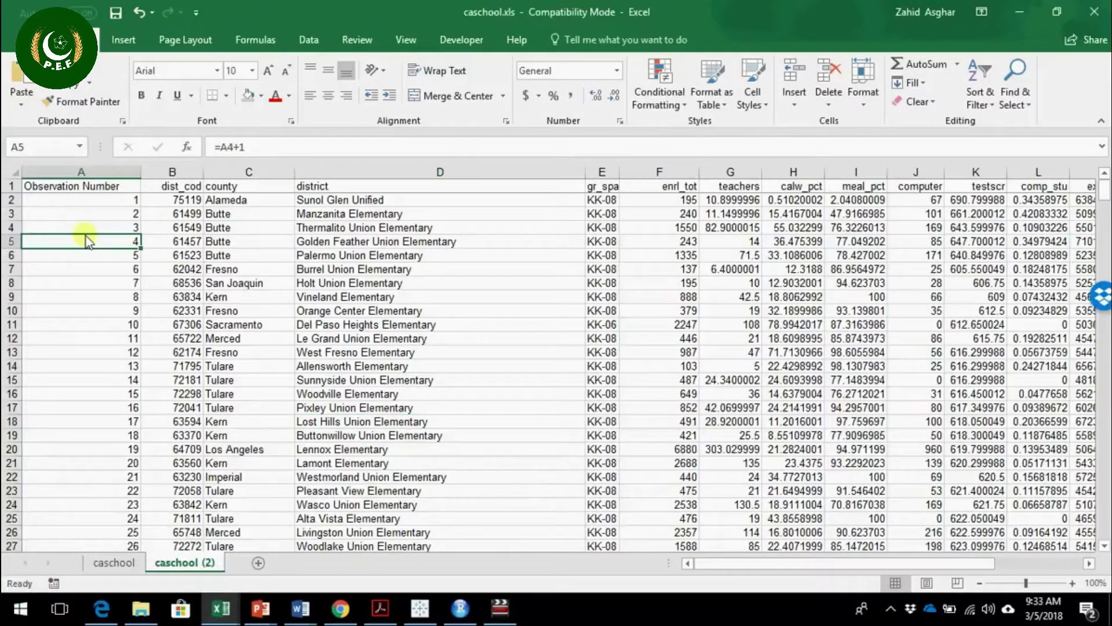
key("ctrl+space")
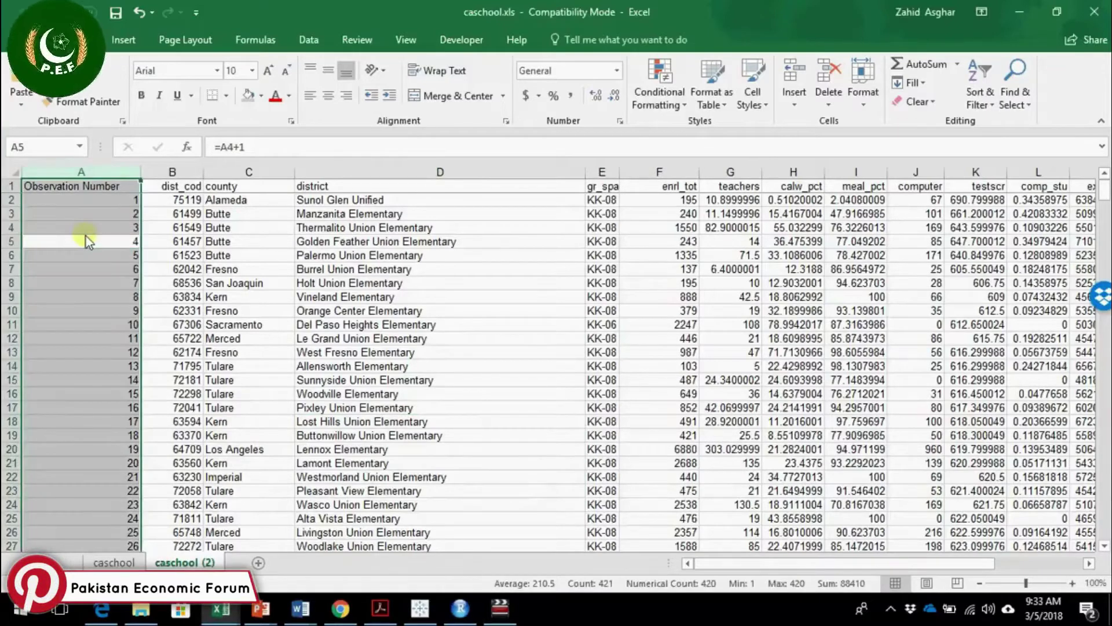
key("shift+Right")
key("shift+Right")
key("shift+Right")
key("shift+Right")
key("shift+Right")
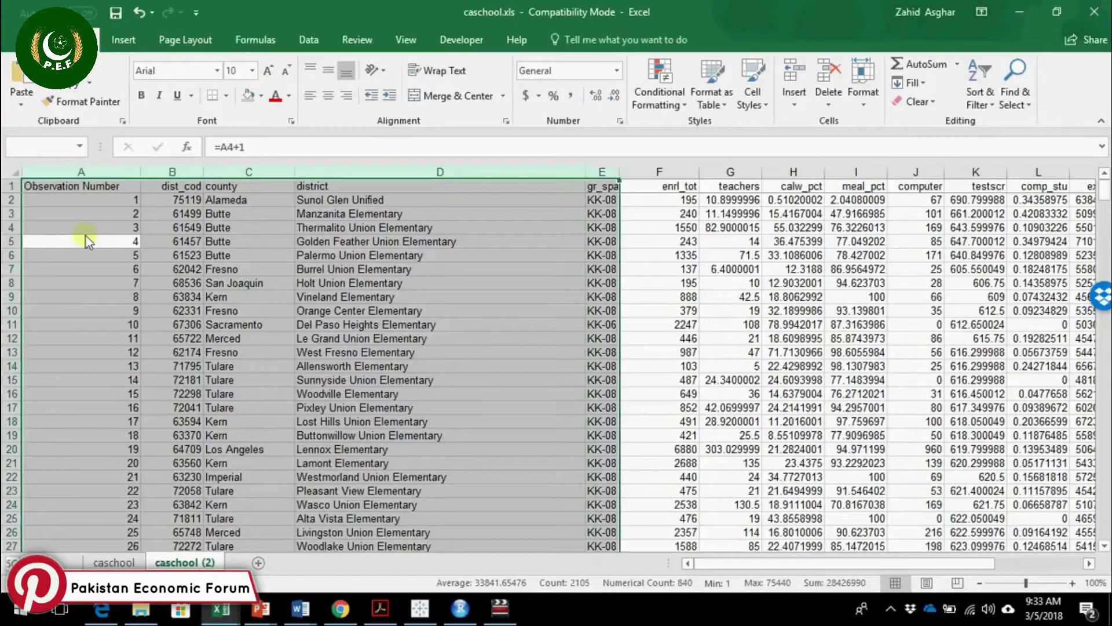
key("shift+Right")
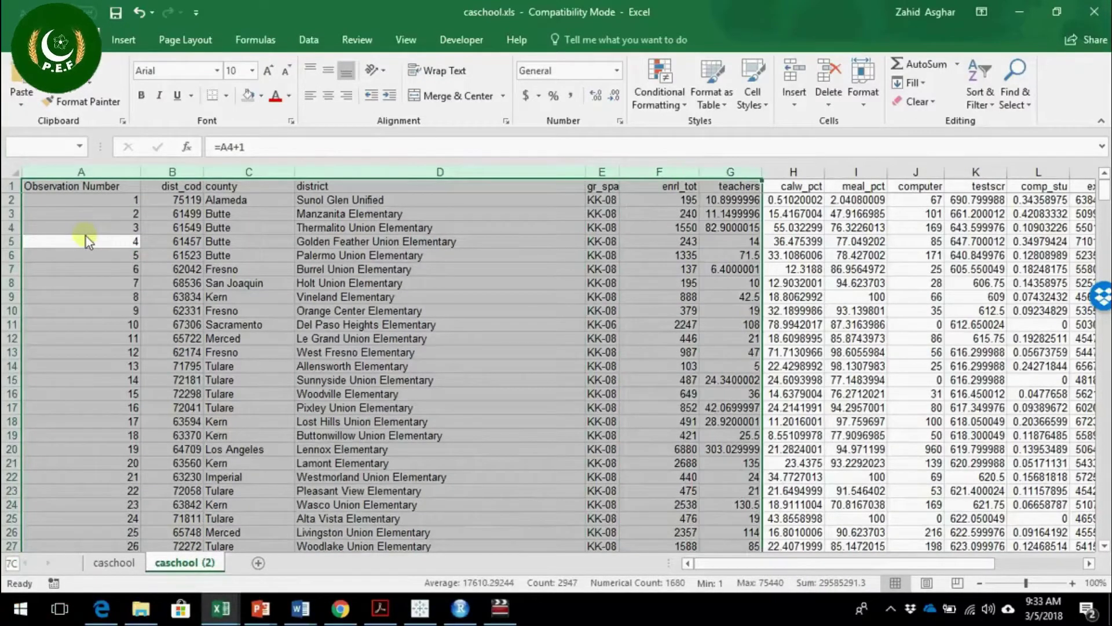
key("shift+Right")
key("shift+Right")
key("shift+Right")
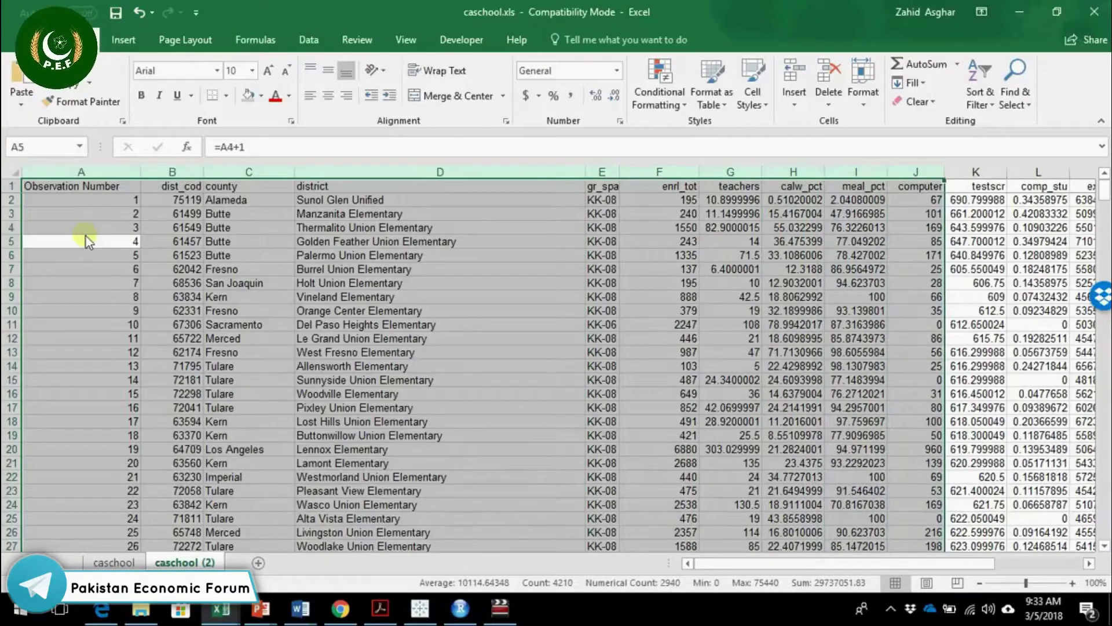
key("shift+Right")
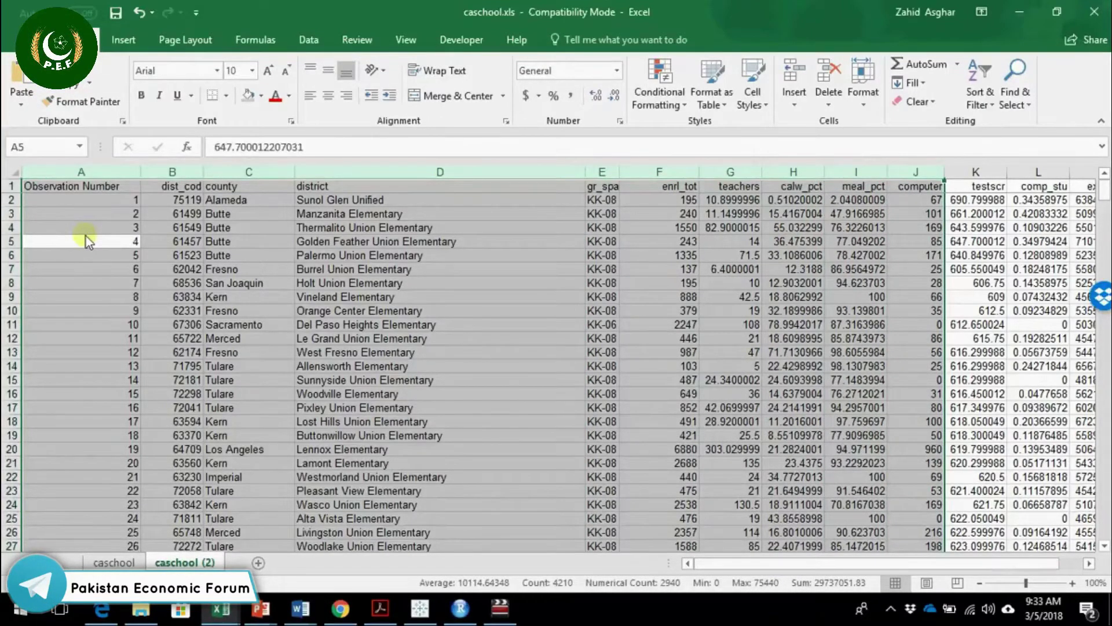
key("ctrl+minus")
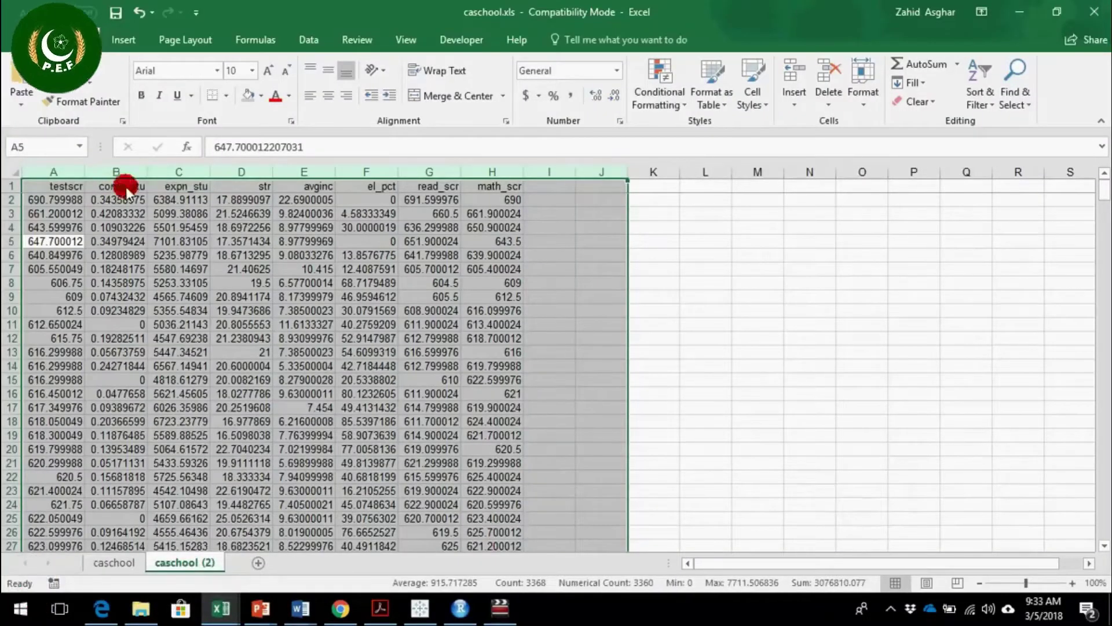
Delete the comp_stu and expn_stu columns.
left_click(126, 186)
key("ctrl+shift+Down")
key("shift+Right")
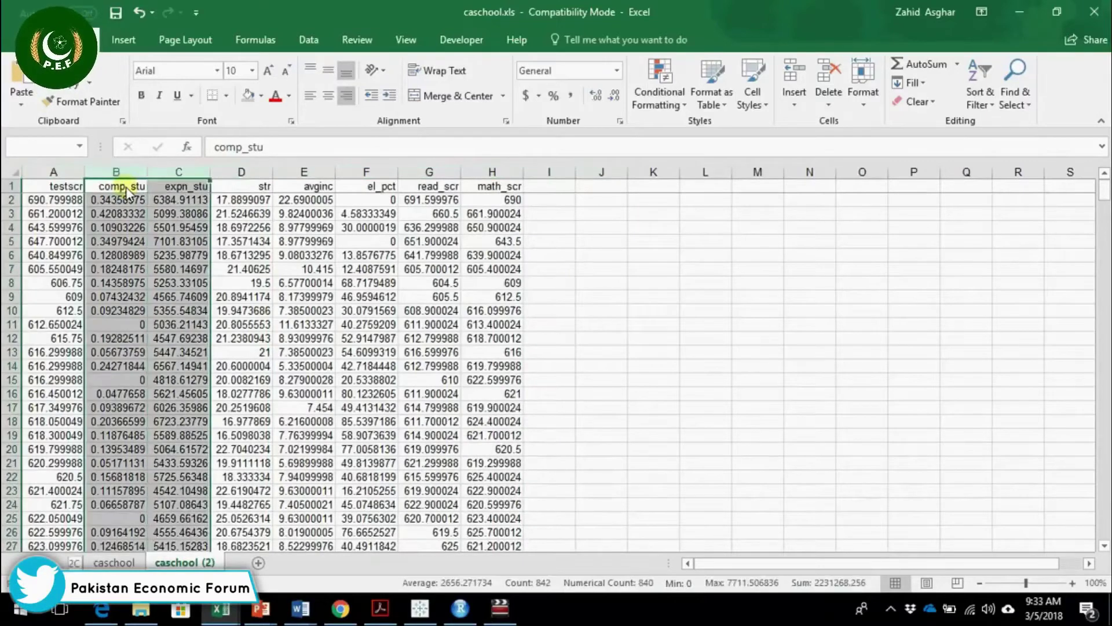
key("ctrl+minus")
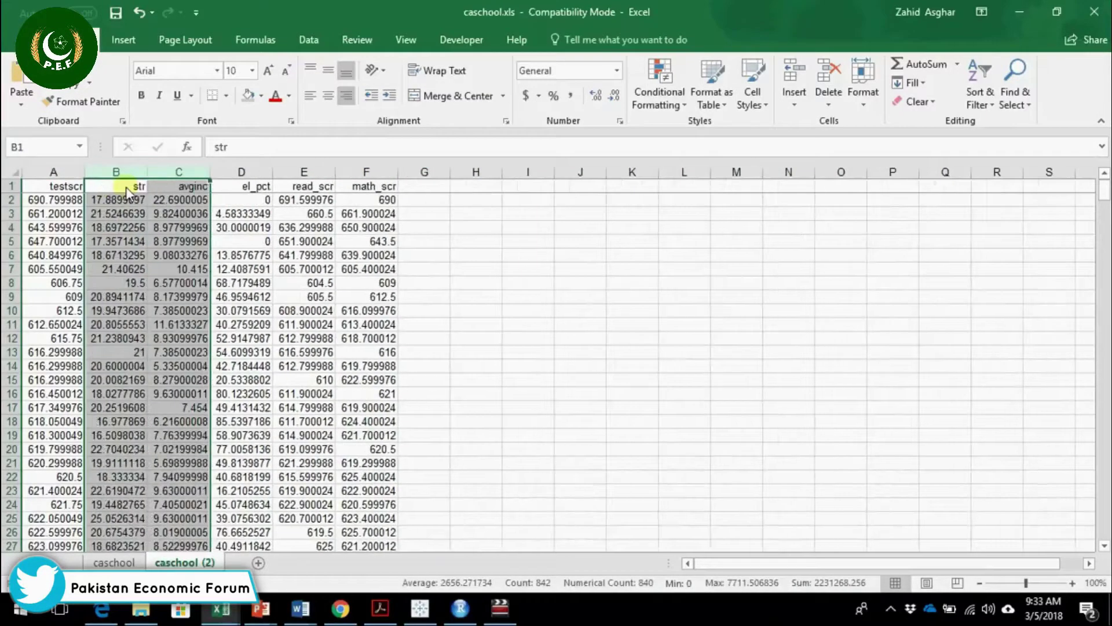
Clear the avginc through math_scr columns.
left_click(169, 242)
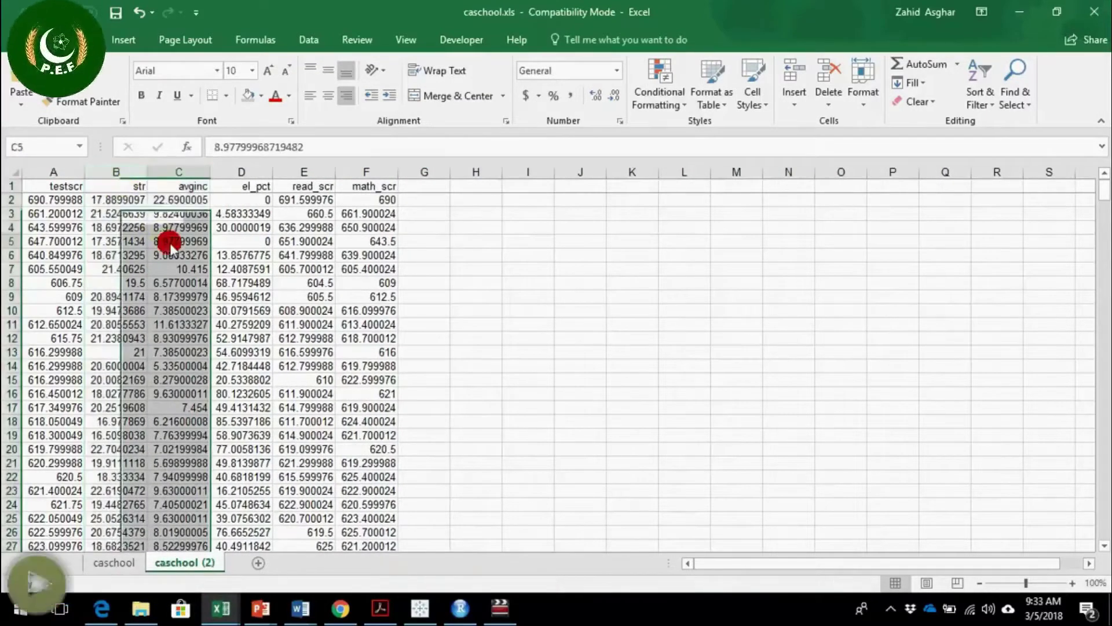
key("ctrl+space")
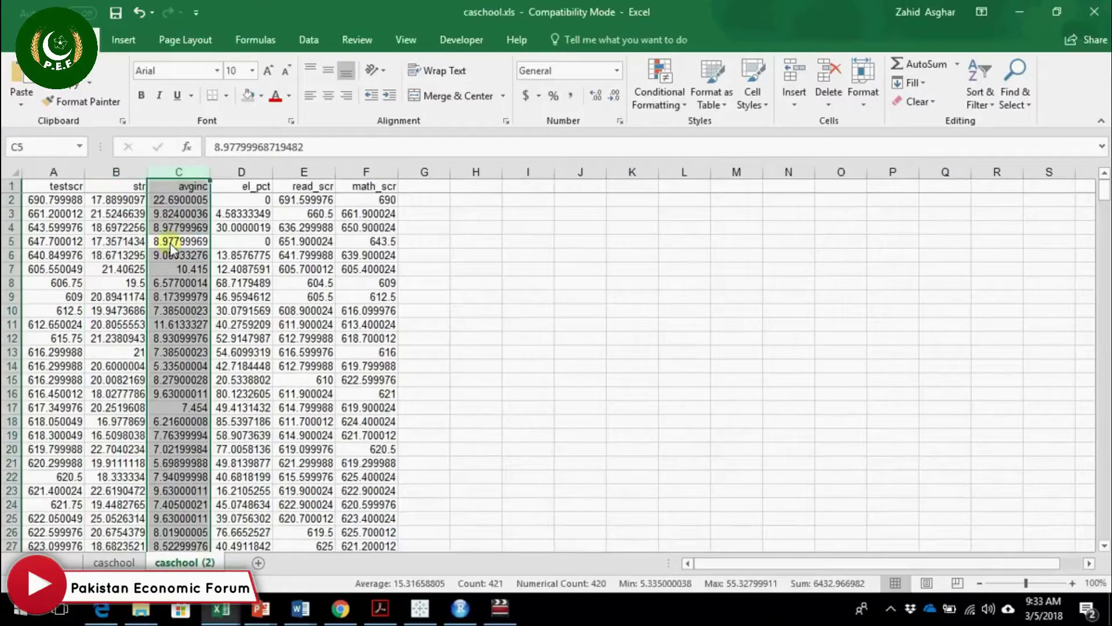
key("shift+Right")
key("shift+Right")
key("shift+Right")
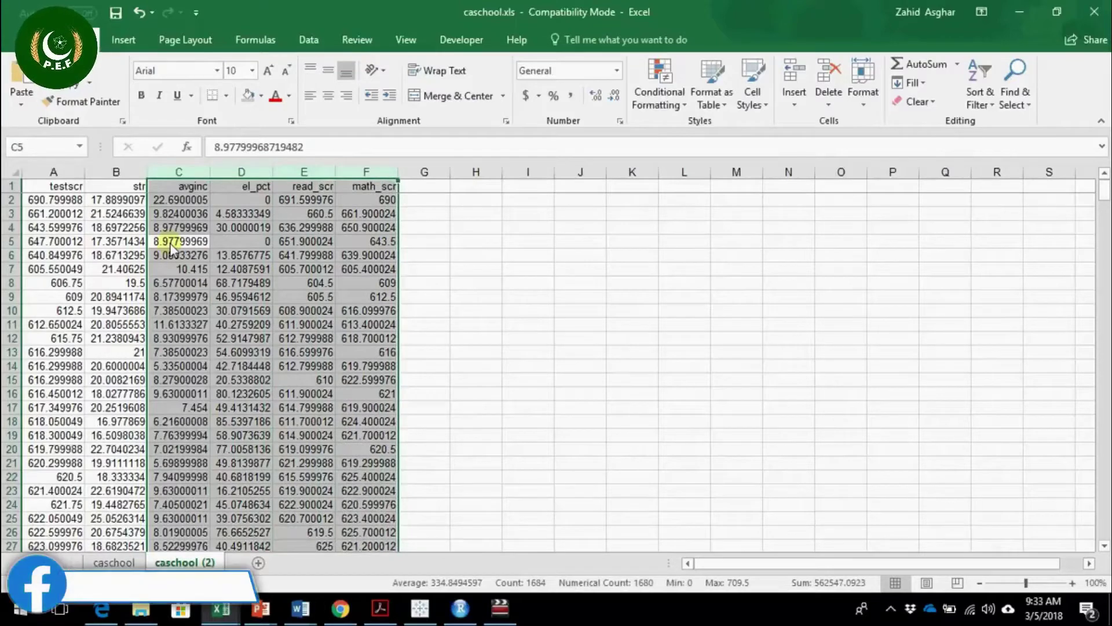
key("Delete")
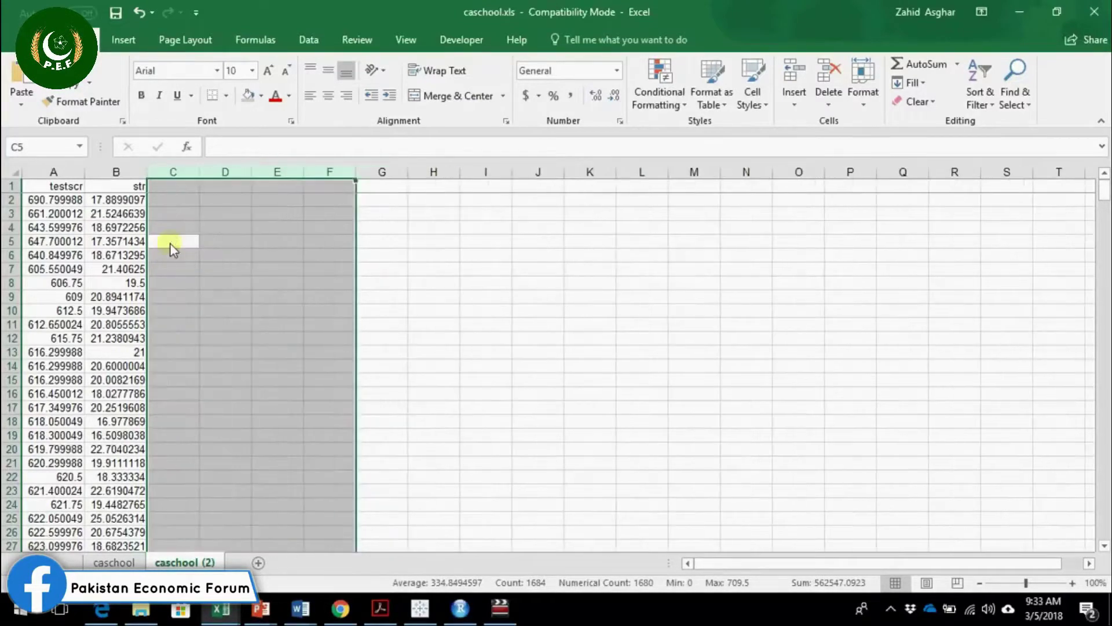
left_click(70, 172)
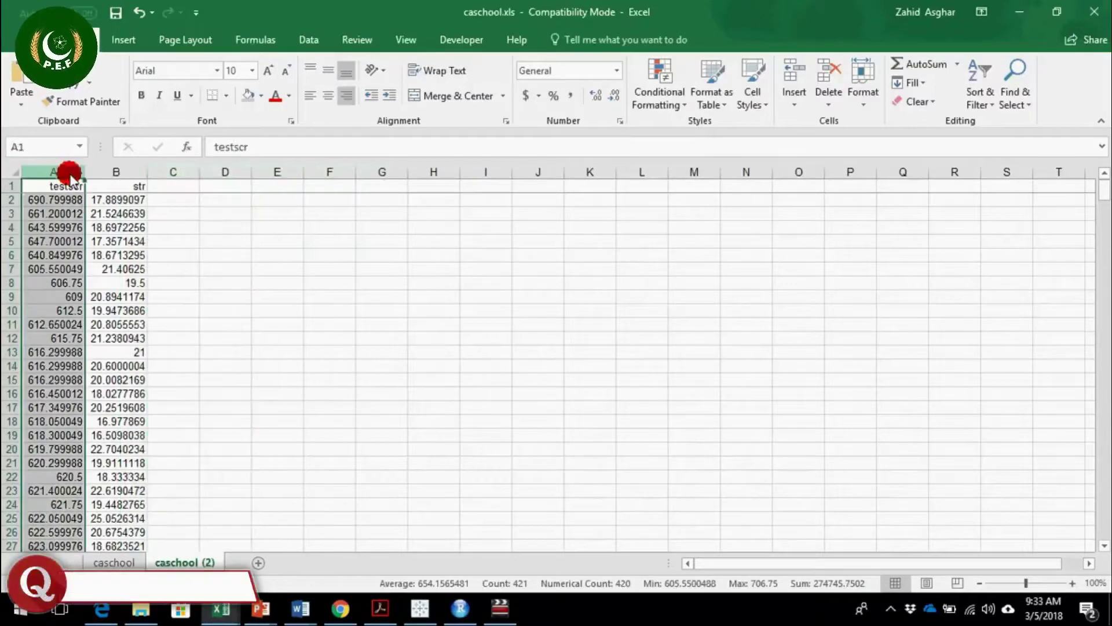
left_click(90, 200)
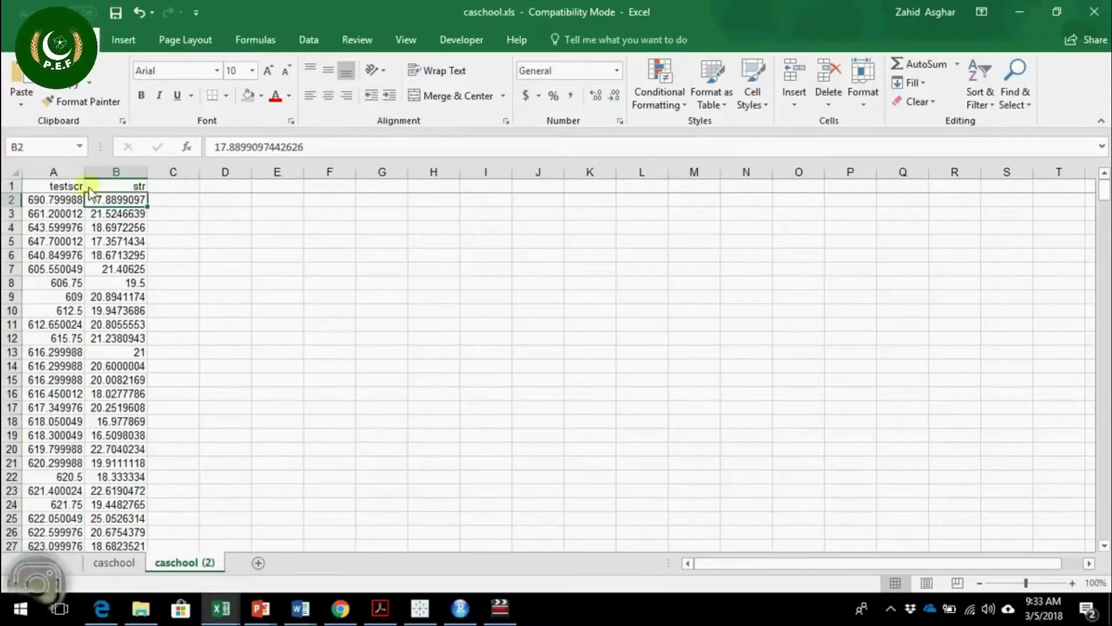
left_click(60, 186)
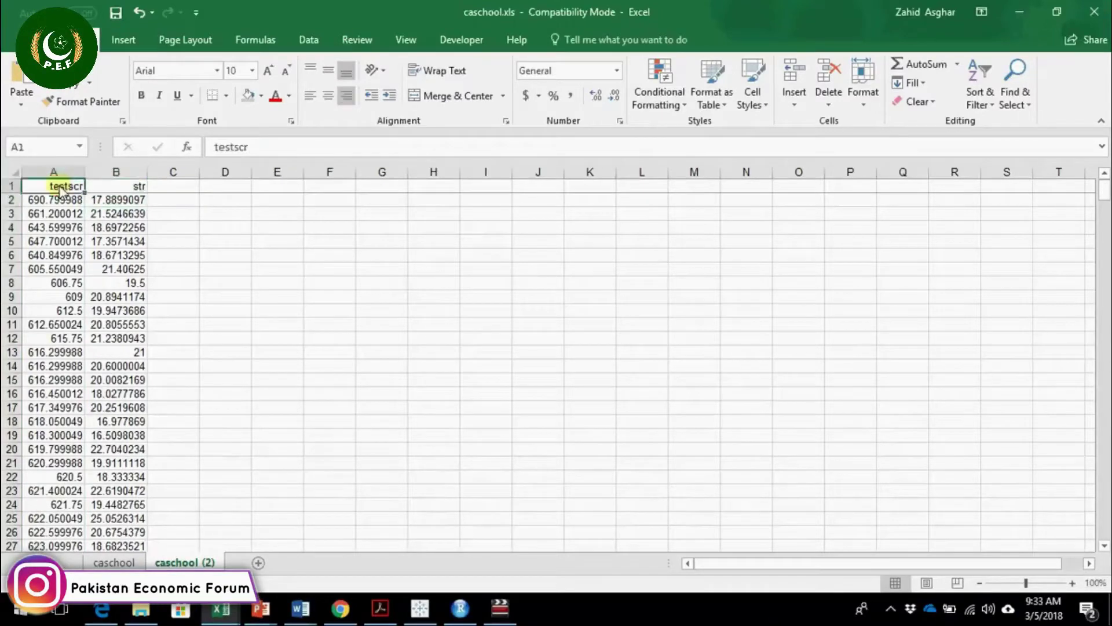
left_click(60, 172)
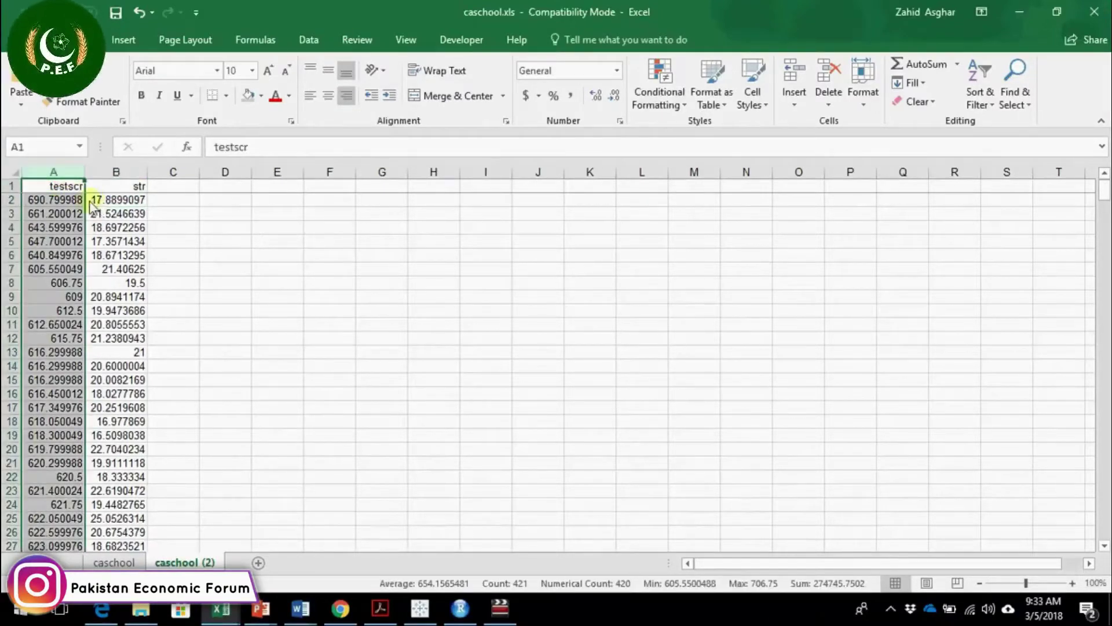
left_click_drag(86, 200, 51, 174)
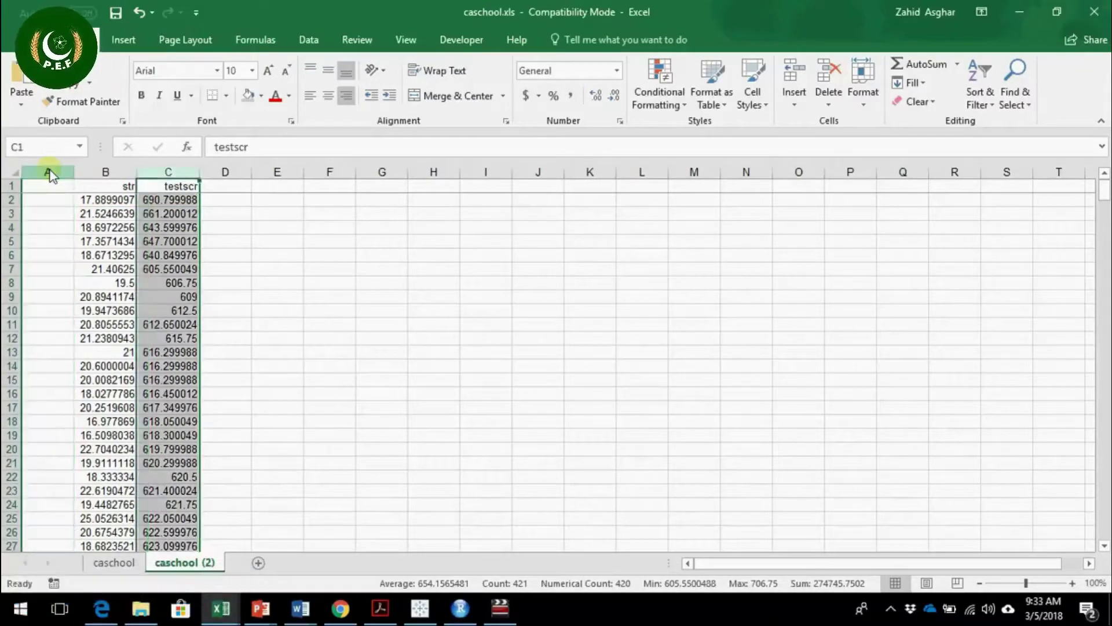
left_click(51, 172)
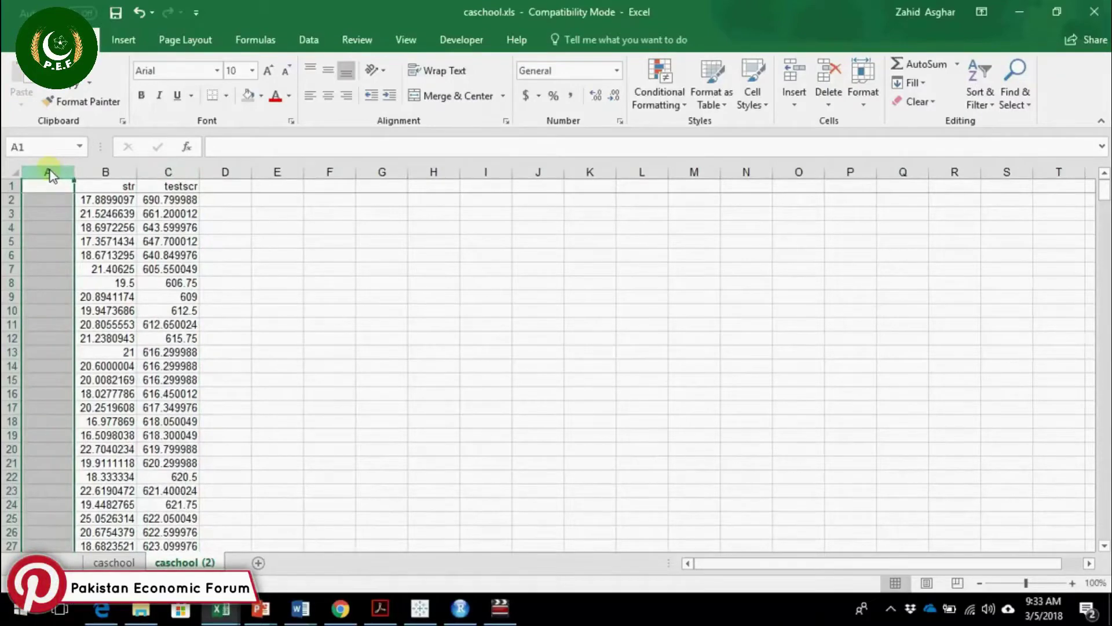
key("ctrl+minus")
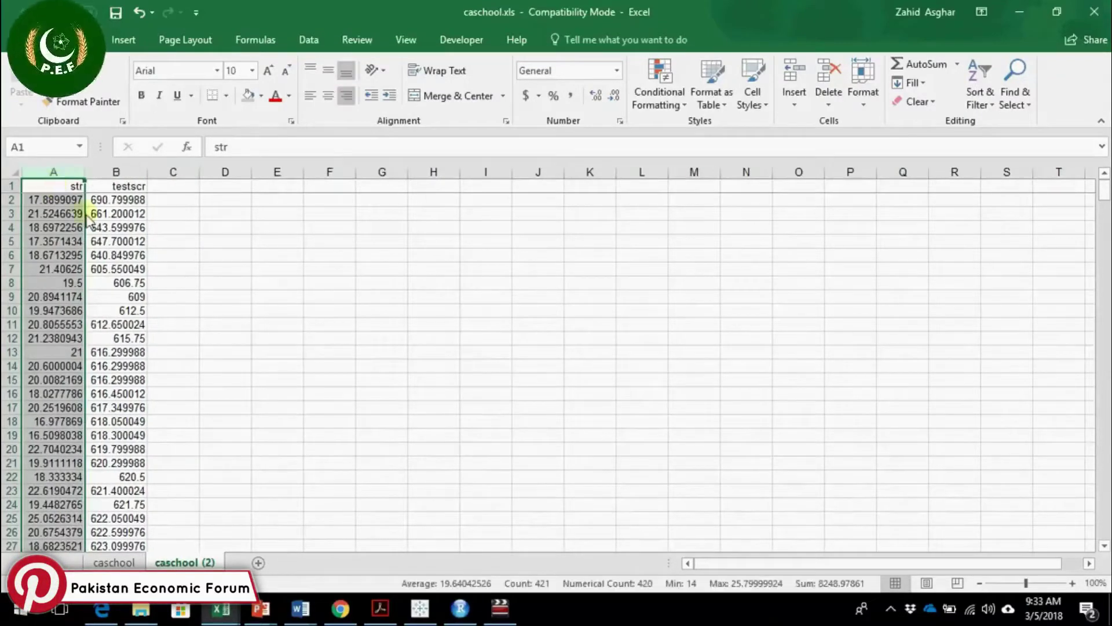
left_click(1072, 584)
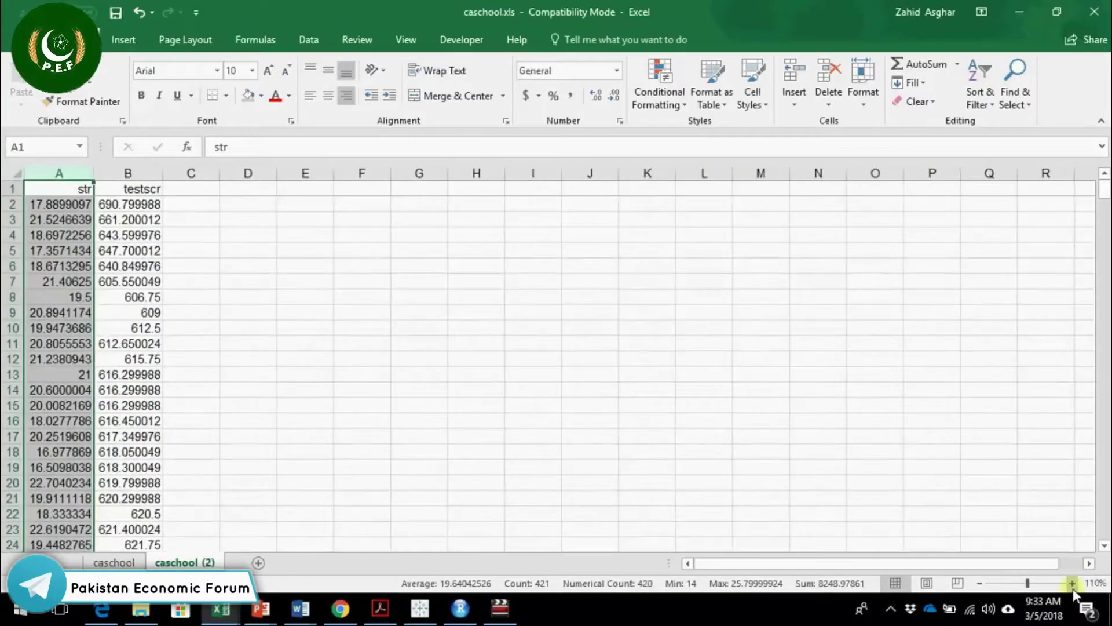
left_click(1072, 584)
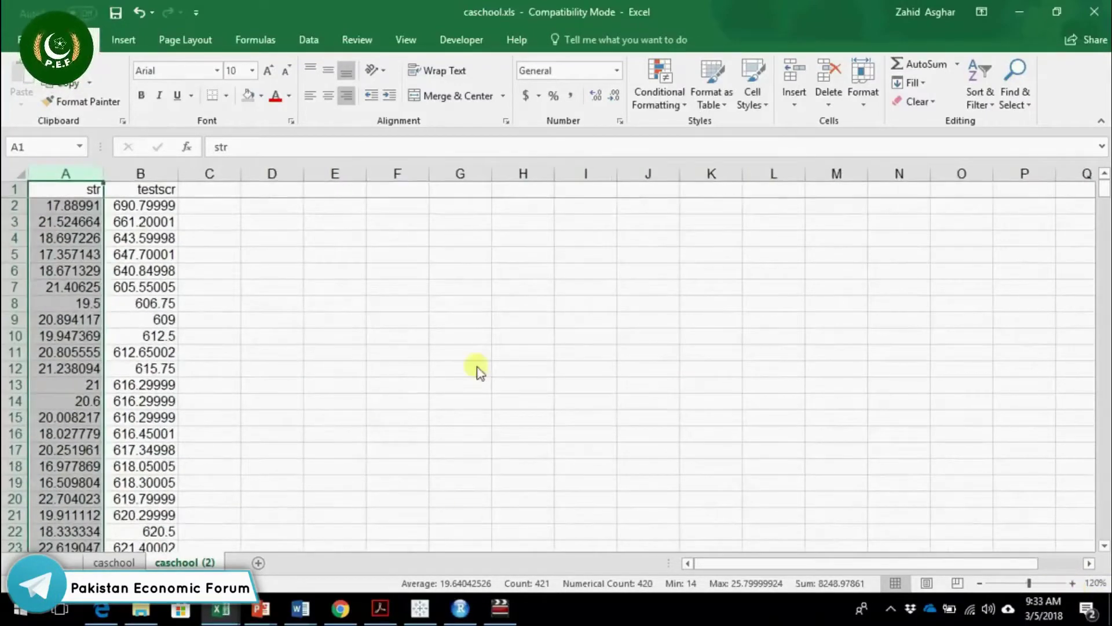
left_click(154, 319)
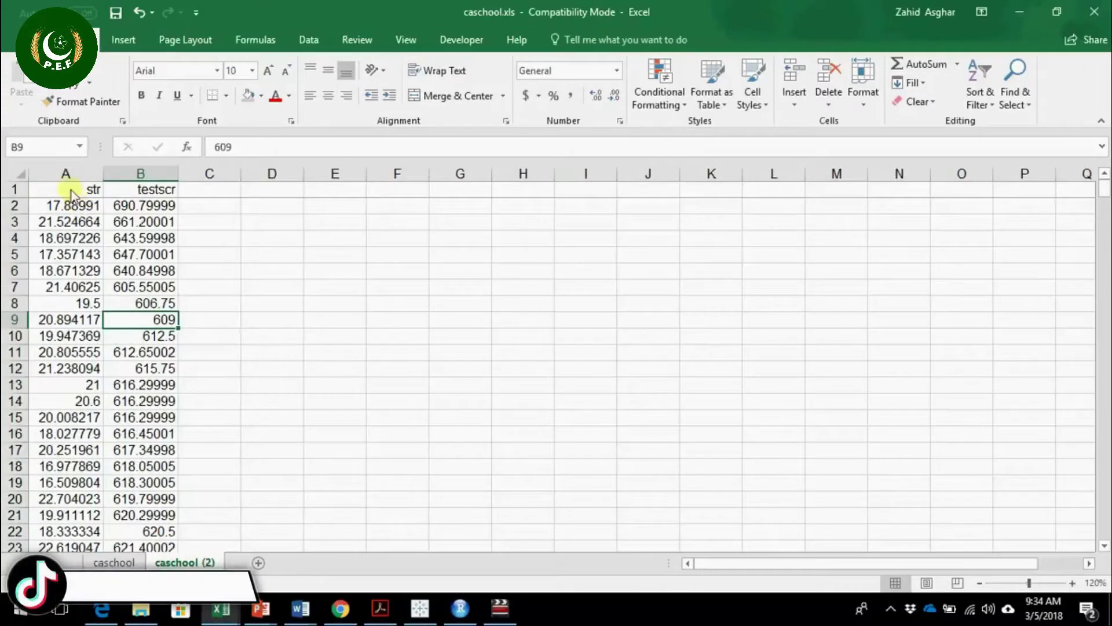
left_click(71, 190)
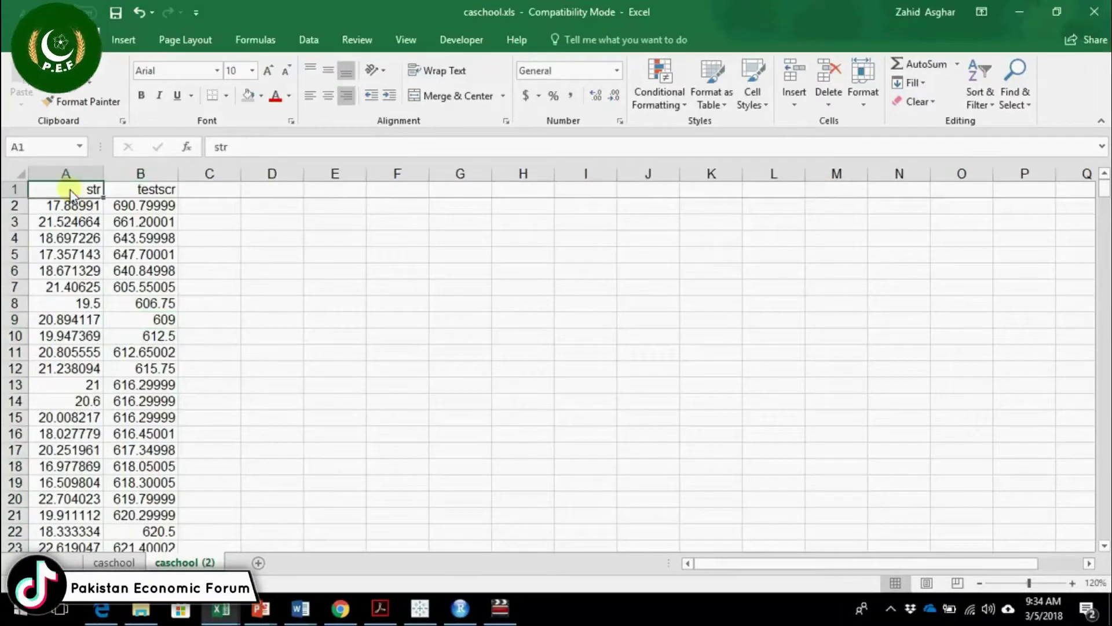
Select A1:B421, covering the str and testscr columns with their headings.
left_click(144, 194)
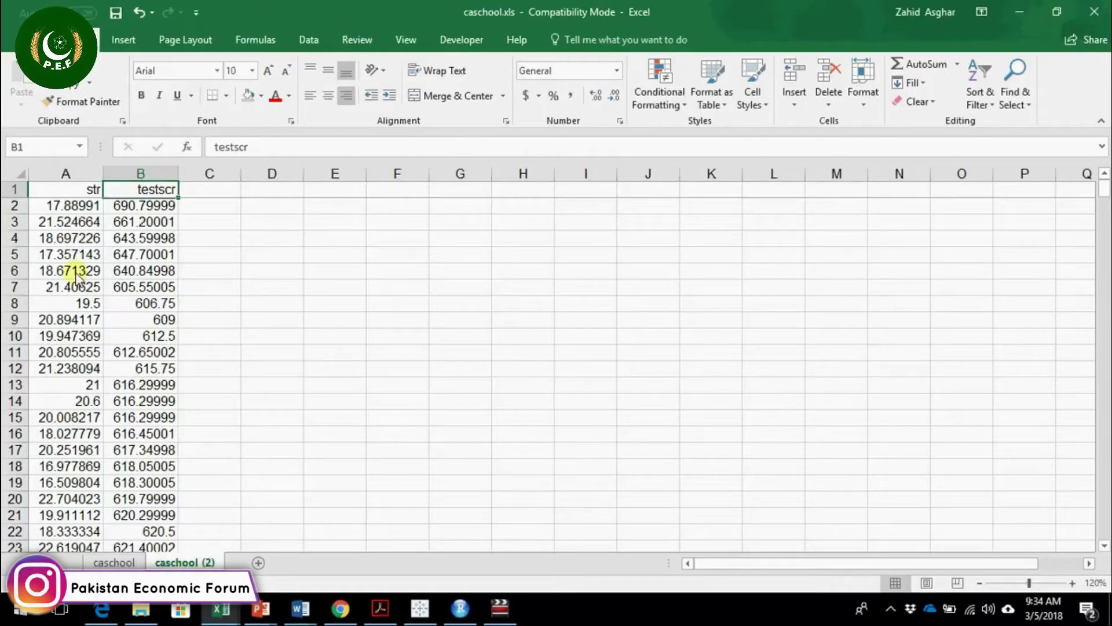
key("ctrl+shift+Down")
key("shift+Left")
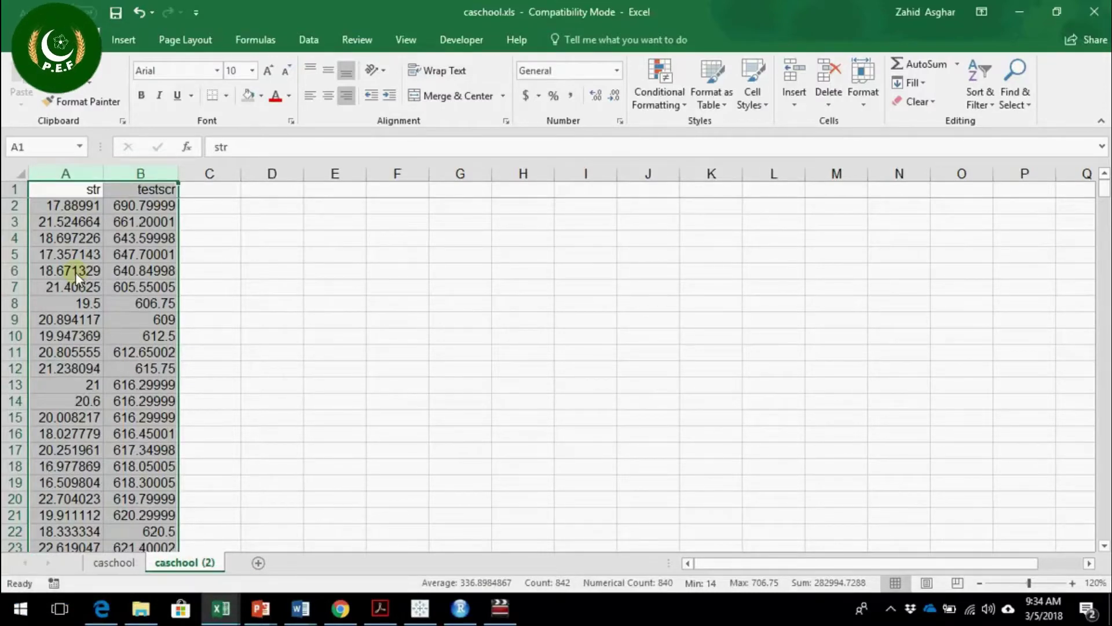
Insert a scatter chart of the selected str and testscr data.
key("alt+n")
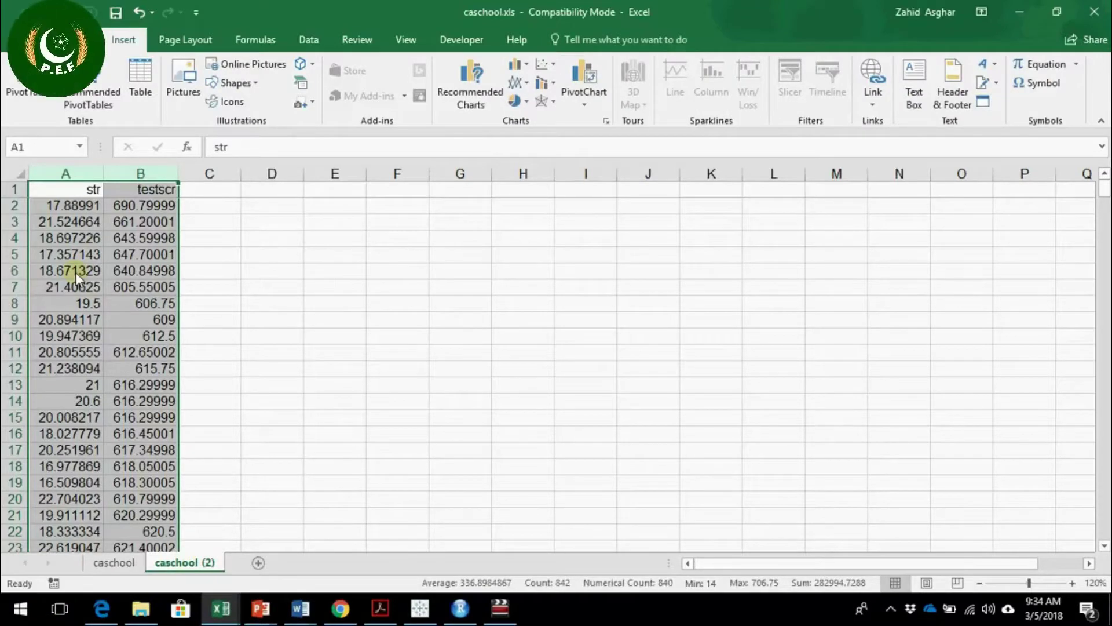
key("alt+F1")
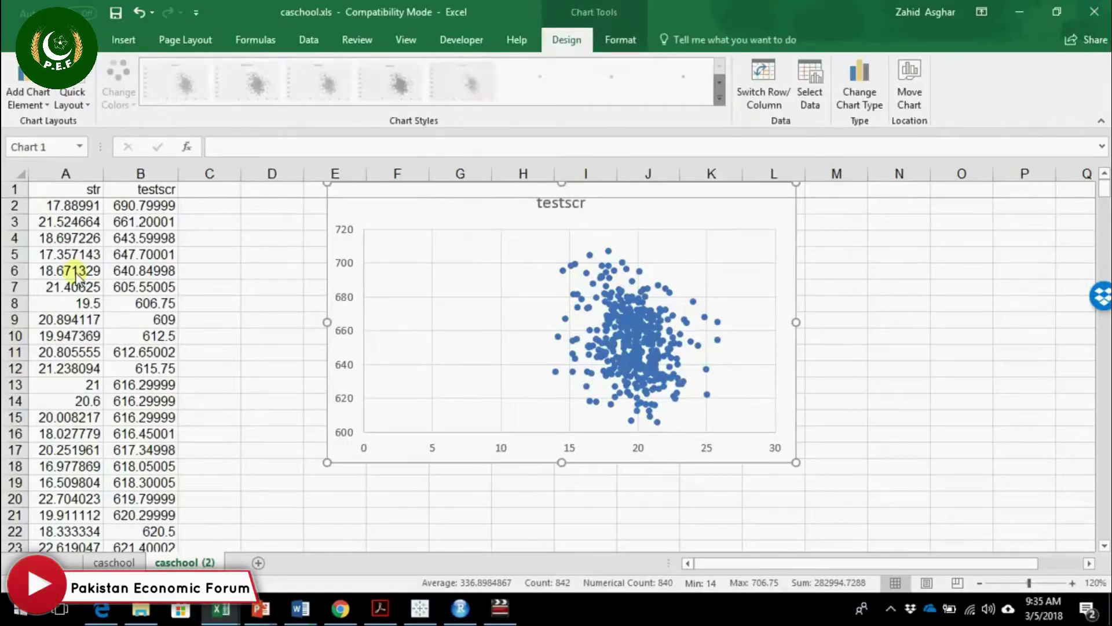
Set the chart's horizontal axis bounds to minimum 10 and maximum 28.
left_click(433, 446)
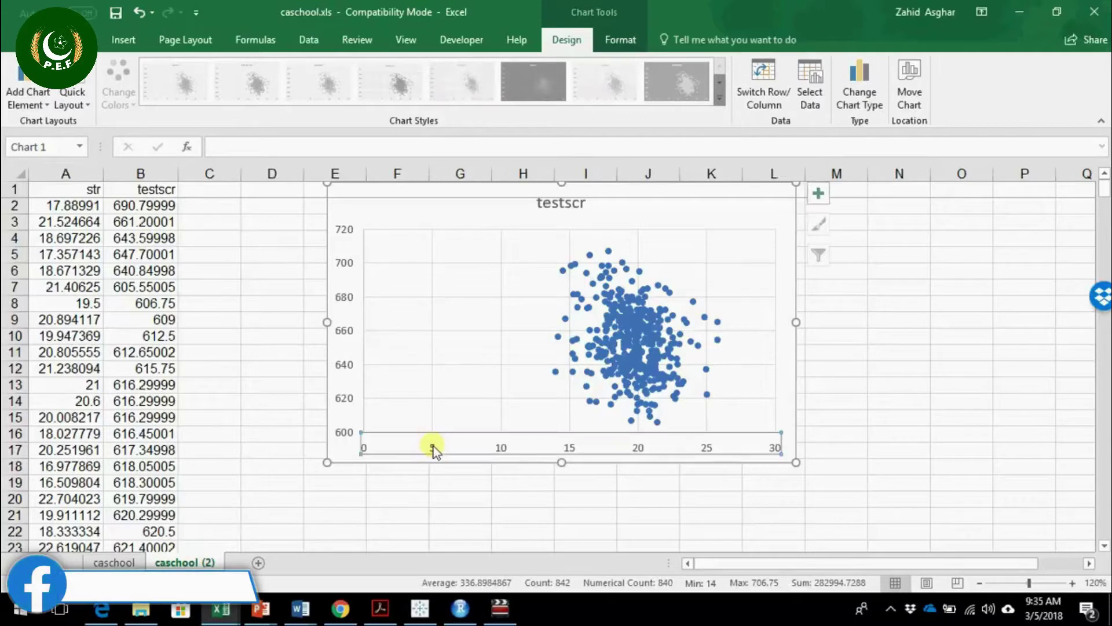
right_click(433, 446)
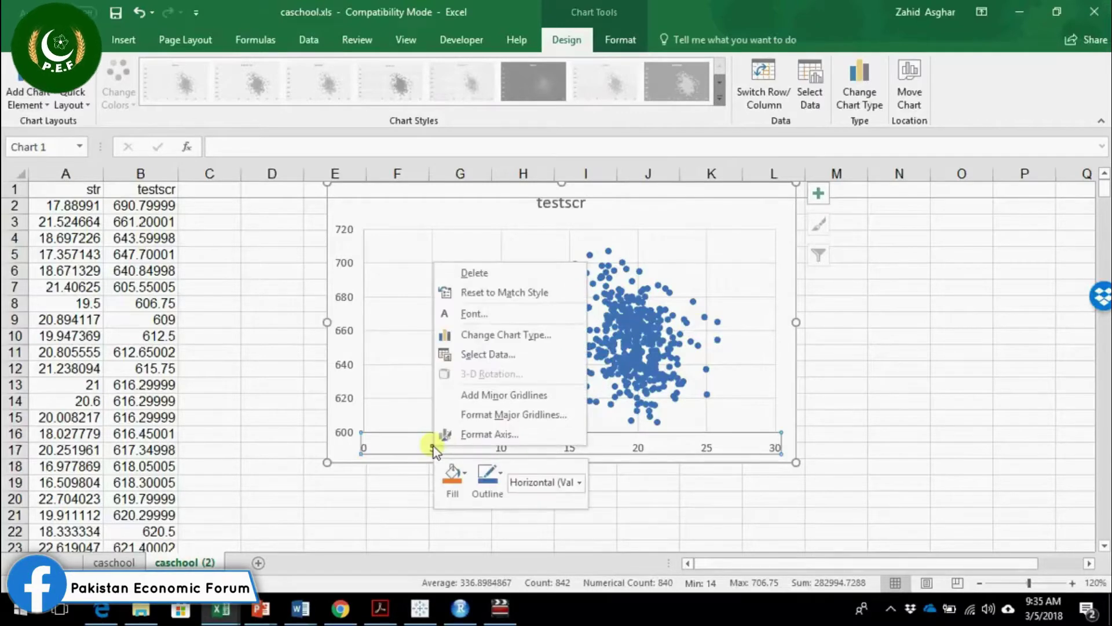
left_click(489, 435)
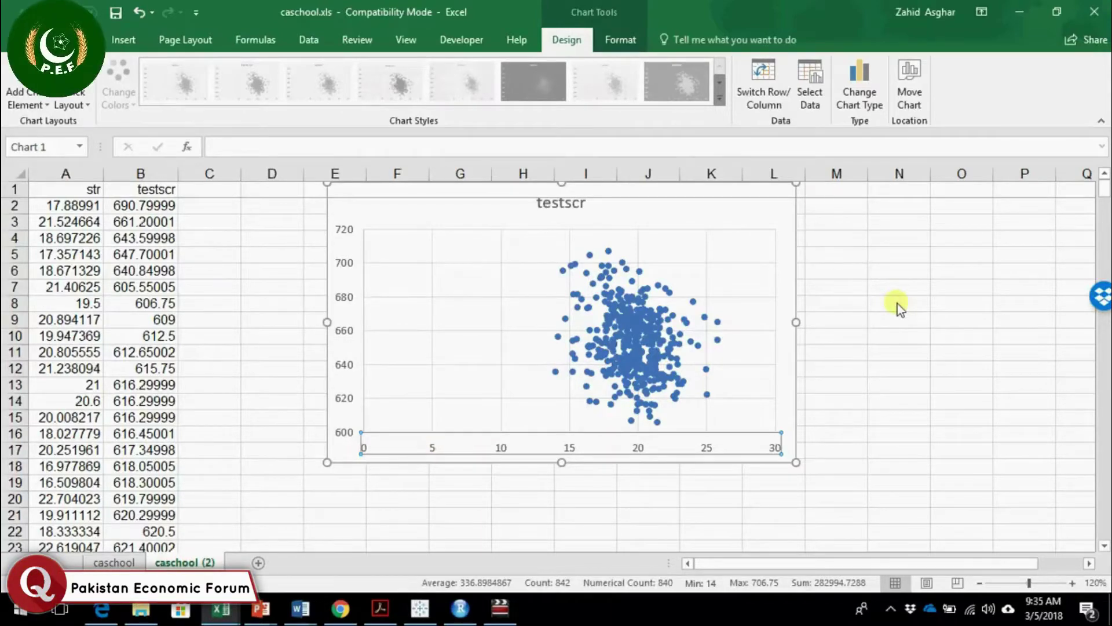
key("ctrl+1")
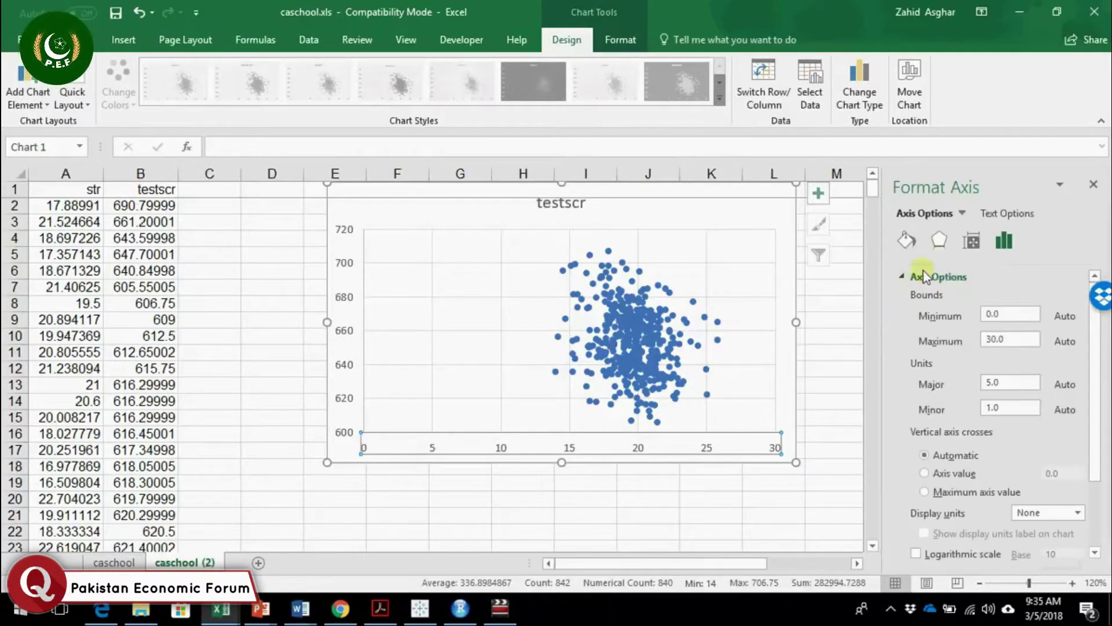
left_click(989, 316)
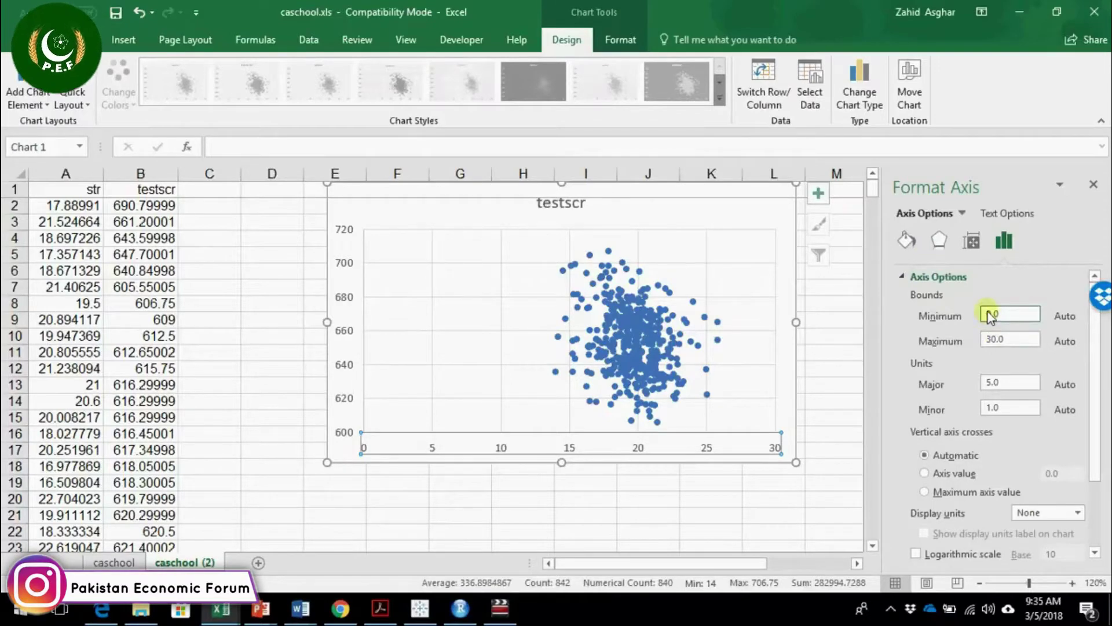
left_click(988, 314)
type("1")
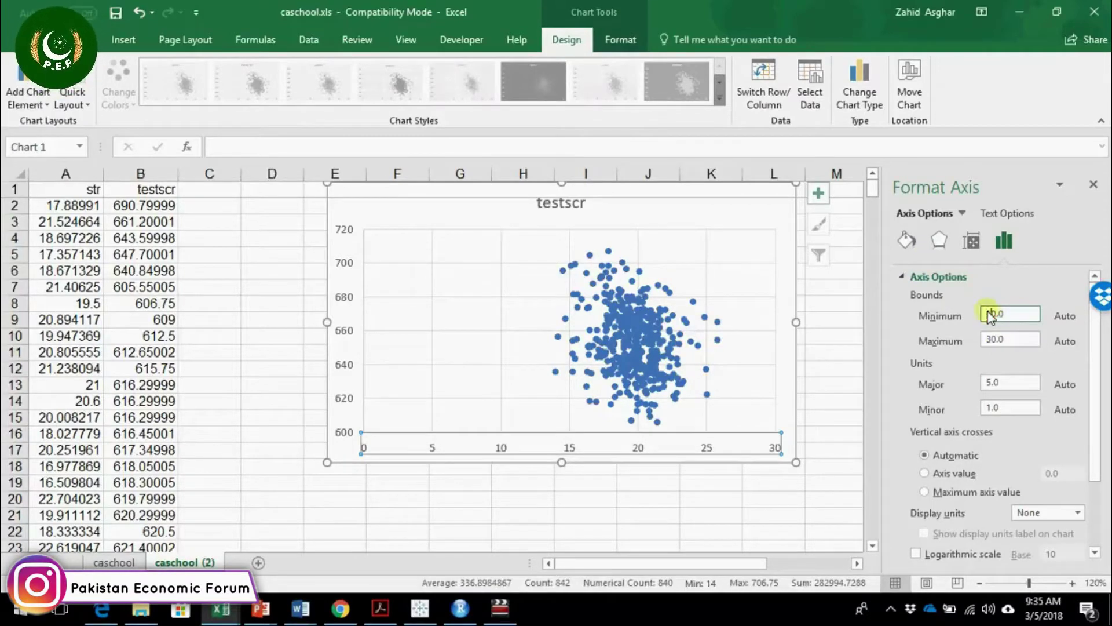
left_click(997, 340)
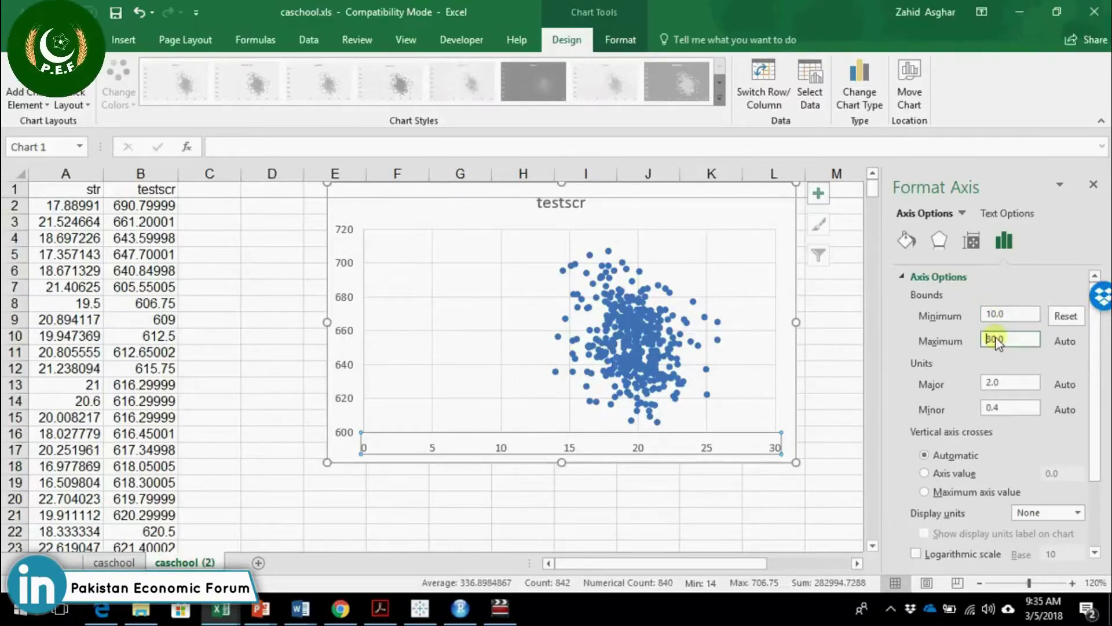
key("Delete")
key("Delete")
type("28")
key("Return")
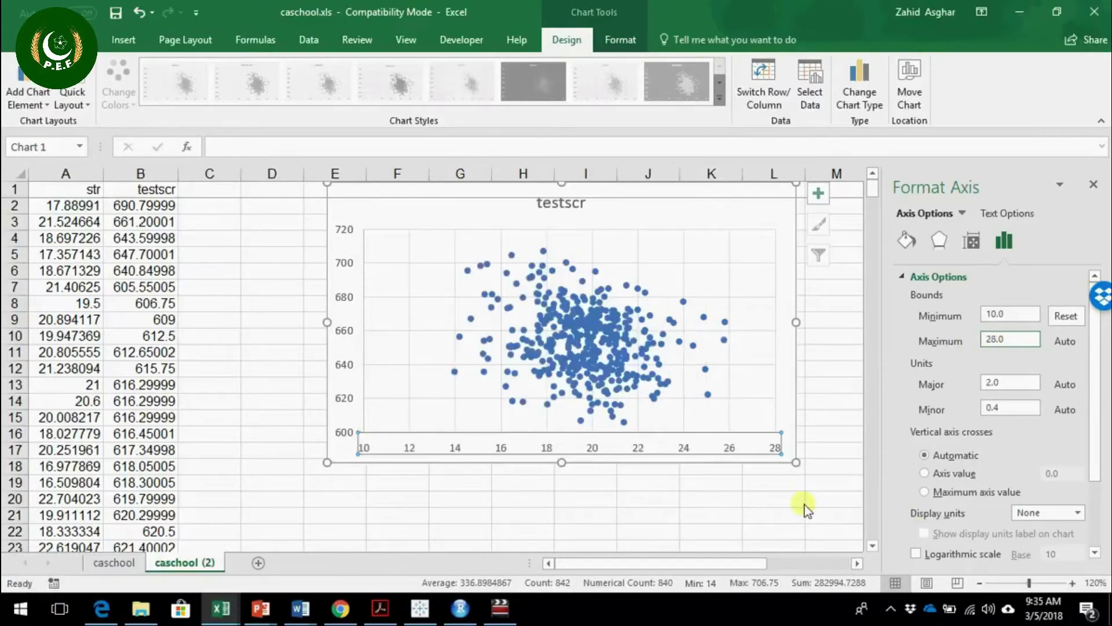
left_click(805, 505)
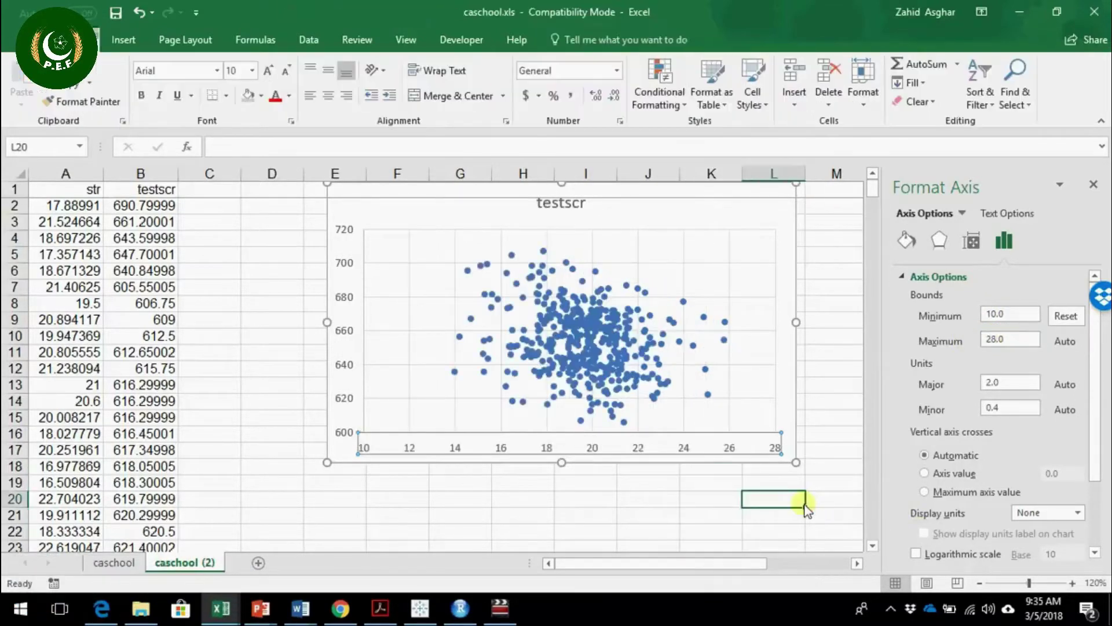
left_click(1094, 186)
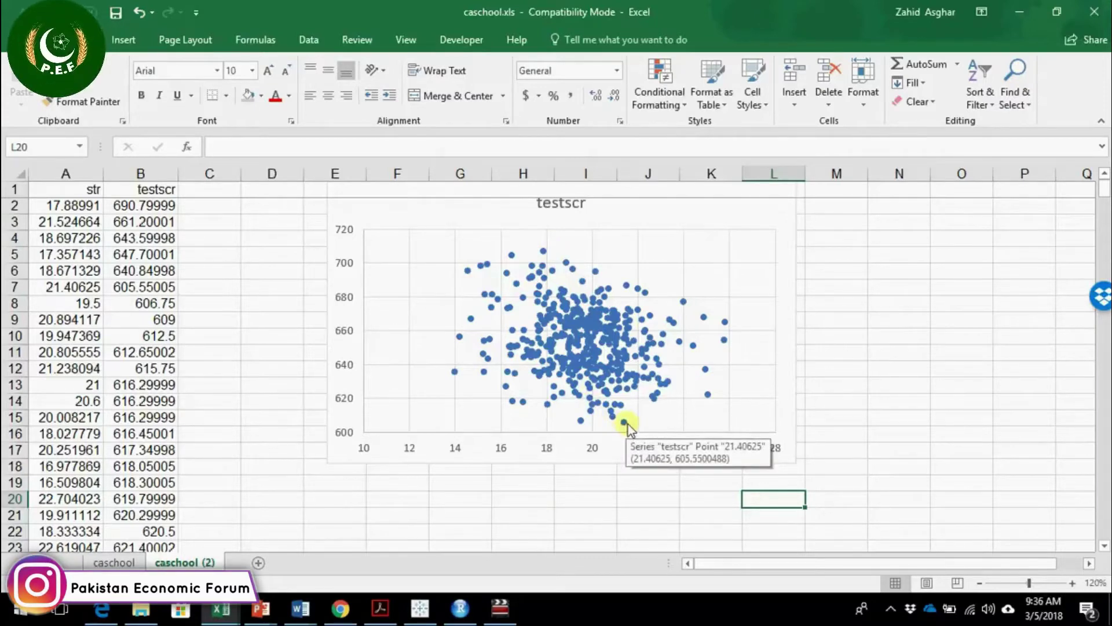
mouse_move(580, 358)
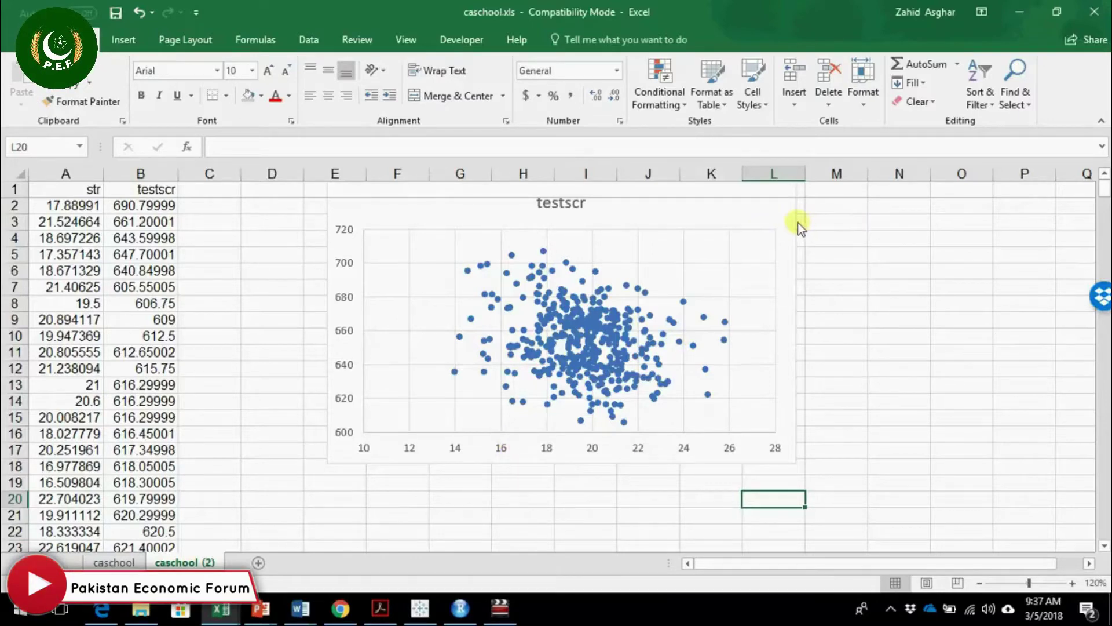
Move the chart aside, enter a=700 and b=-3 in F2:G3, and select them.
left_click_drag(798, 223, 935, 266)
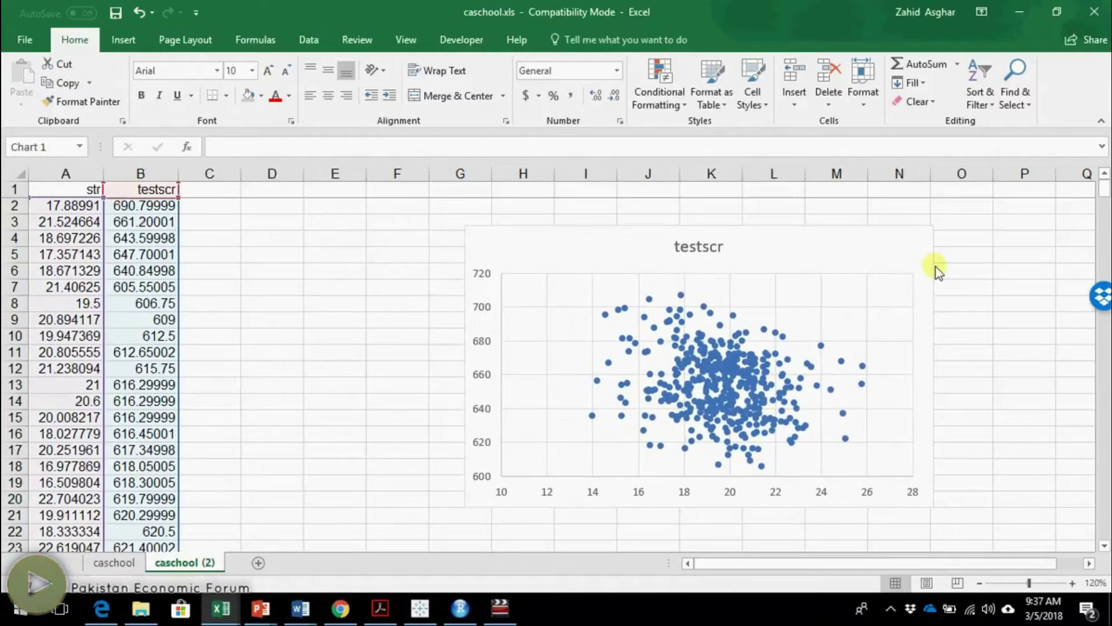
left_click(398, 210)
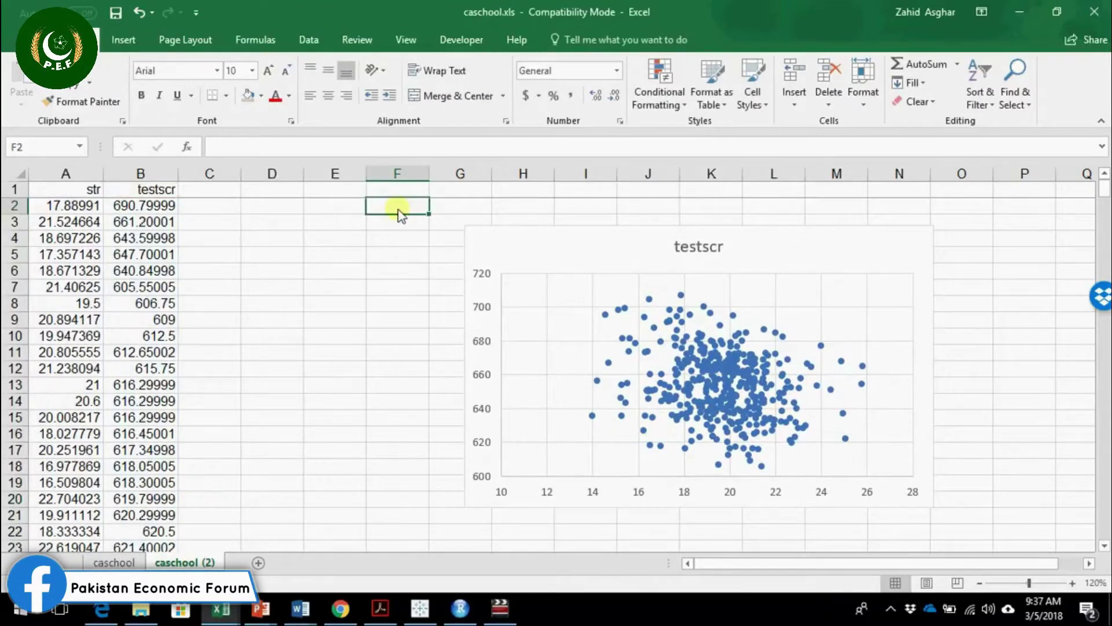
type("a")
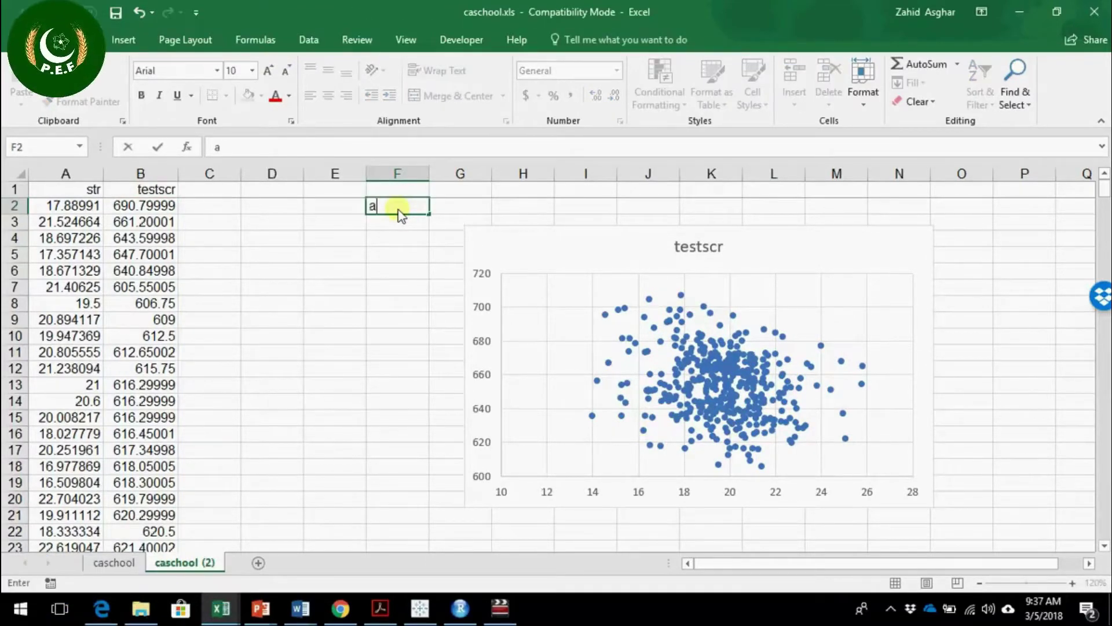
key("Tab")
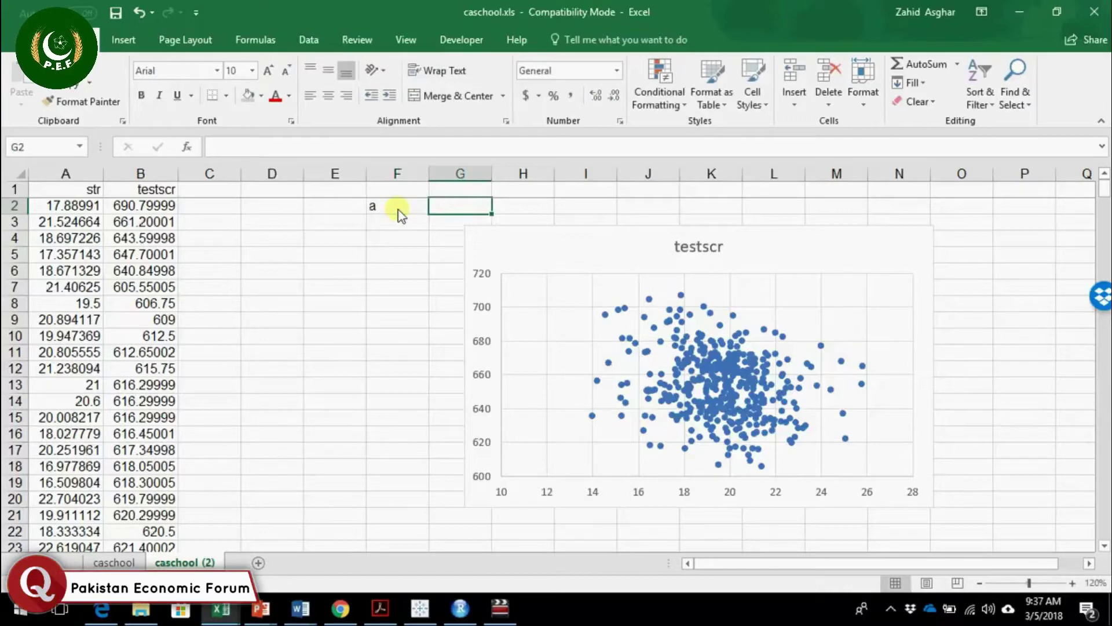
type("700")
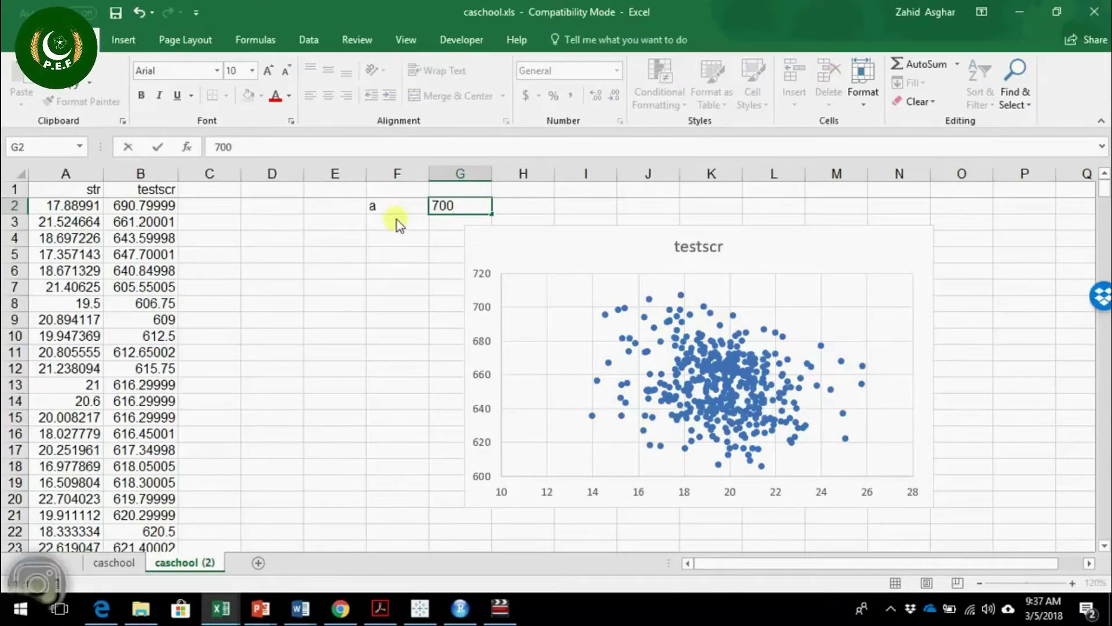
left_click(397, 221)
type("b")
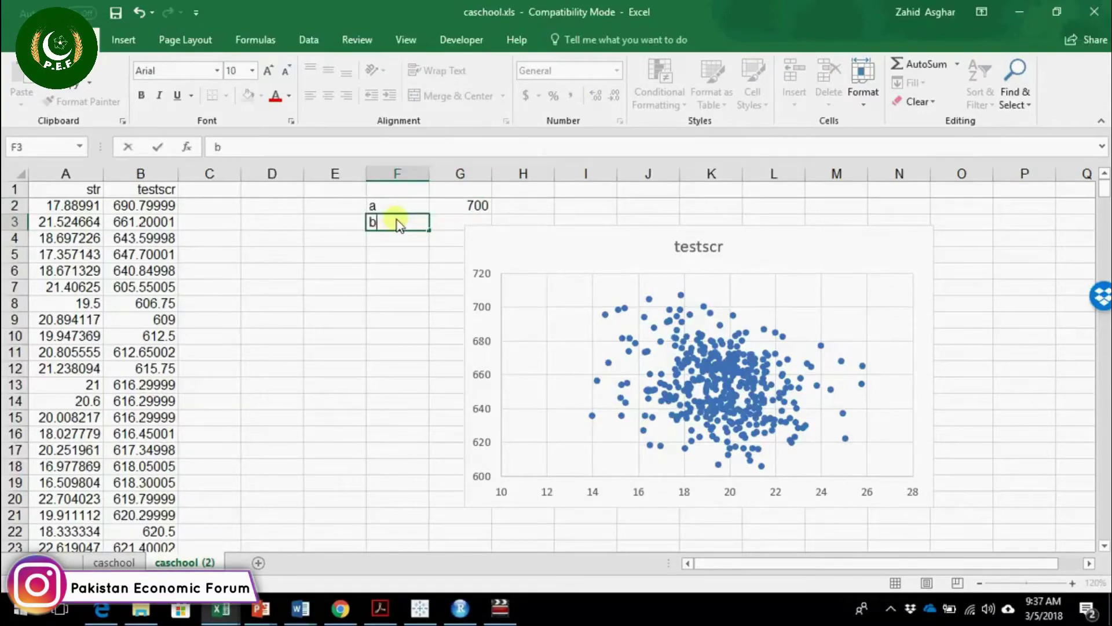
key("Tab")
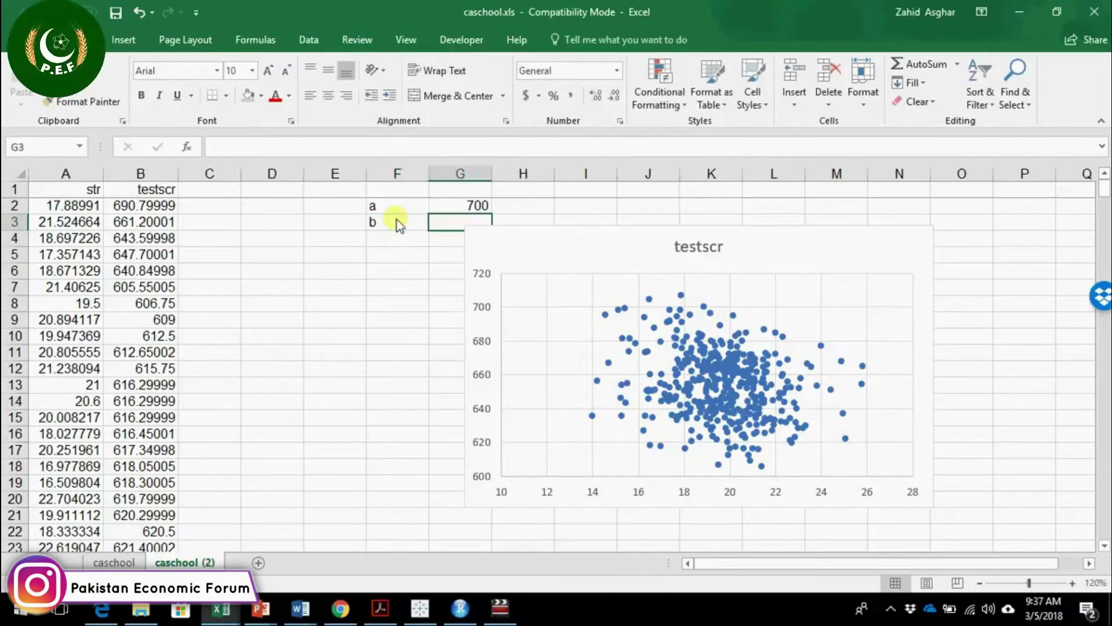
type("-3")
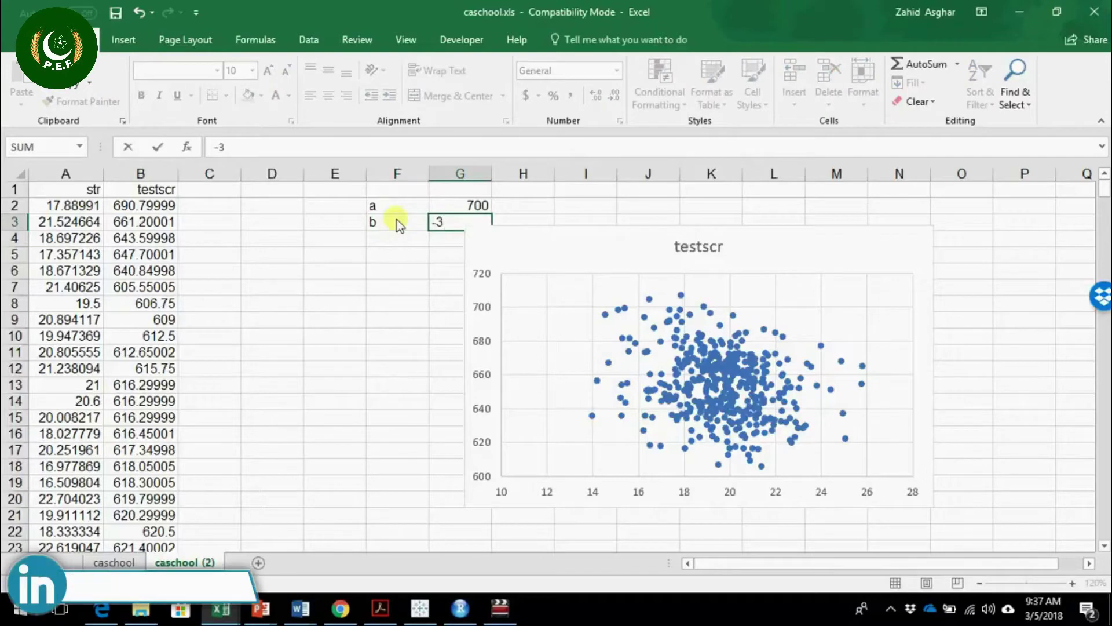
key("Return")
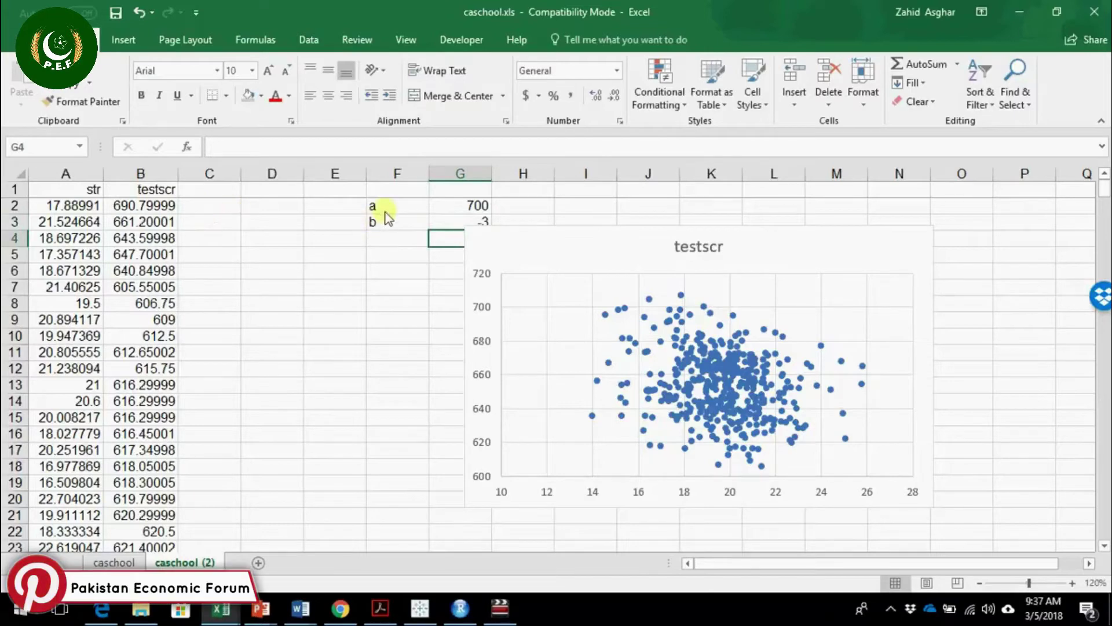
left_click_drag(382, 207, 456, 224)
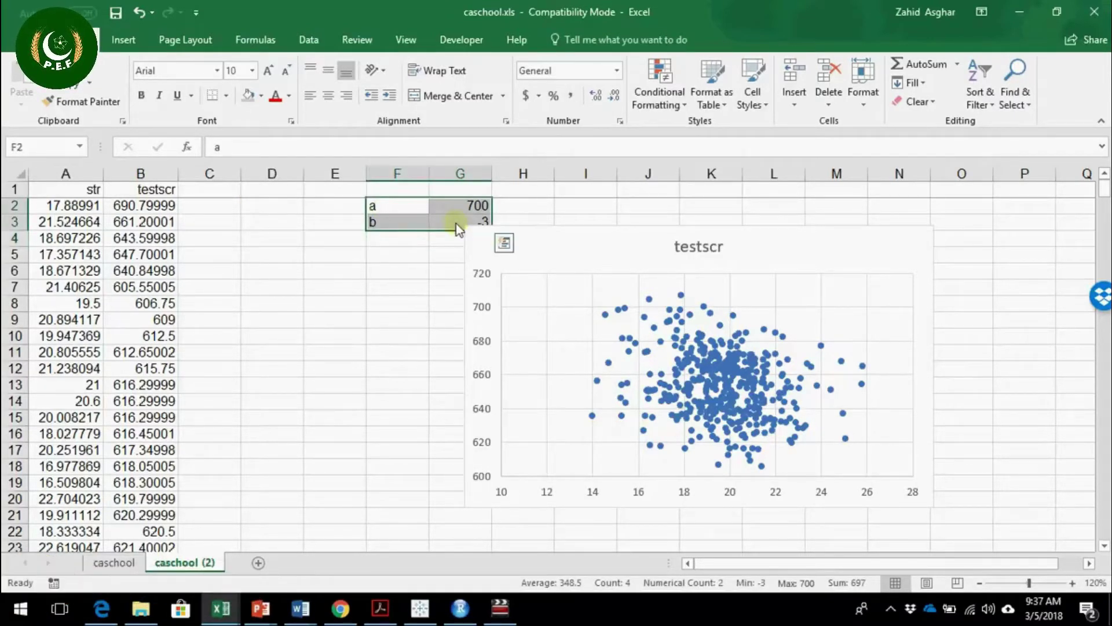
Create names a and b for G2:G3 from the left-column labels.
key("ctrl+shift+F3")
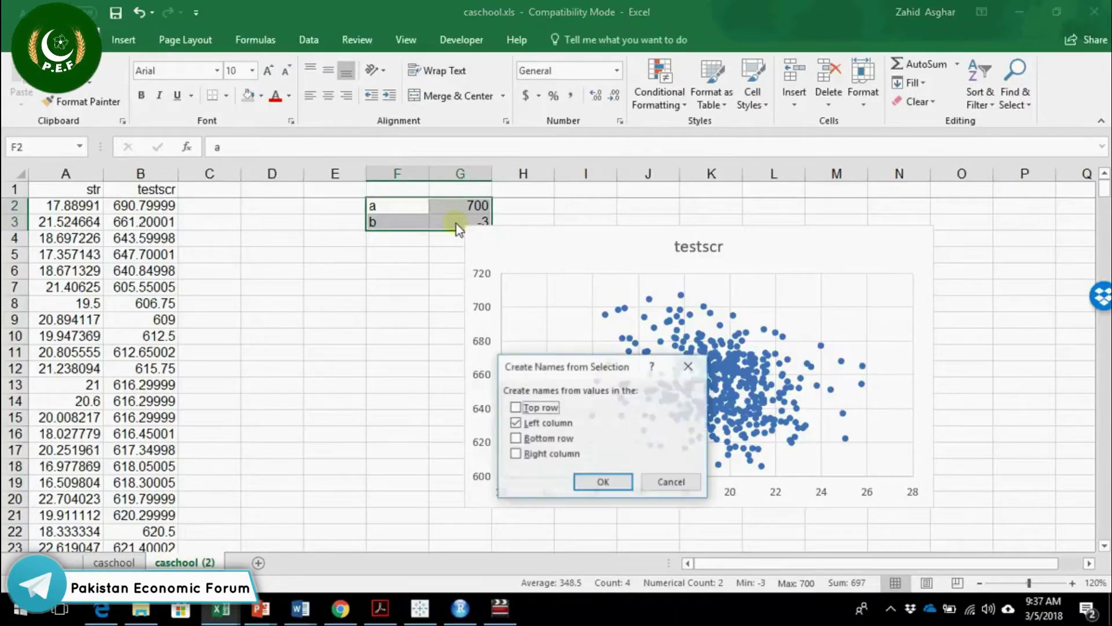
left_click(609, 486)
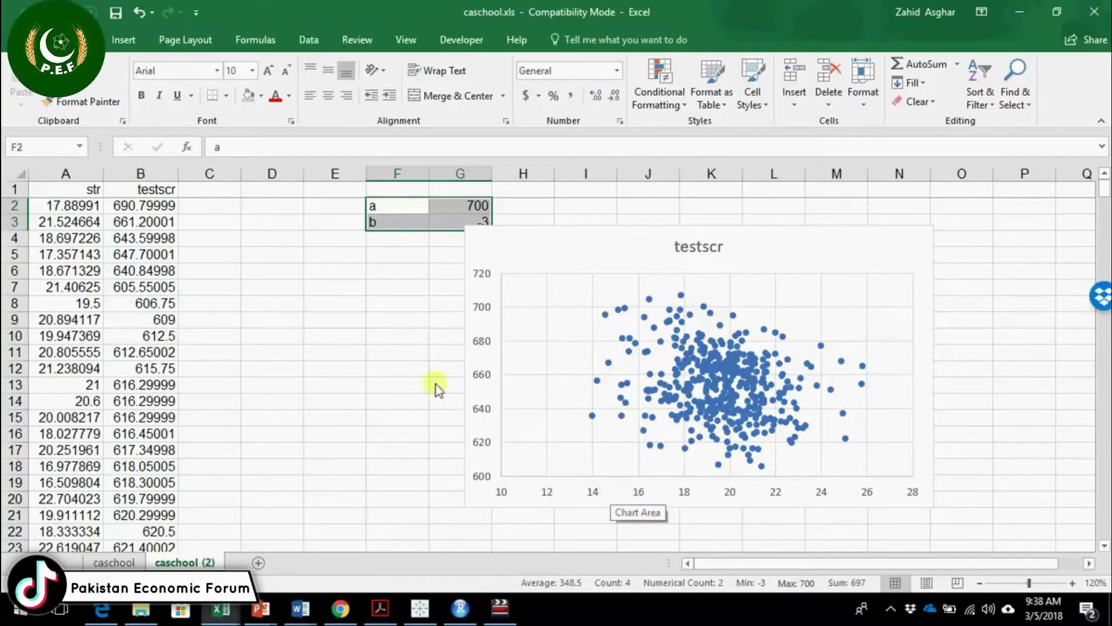
Enter =a+b*A2 in C2, fill it down column C, and head it Yhat.
left_click(216, 208)
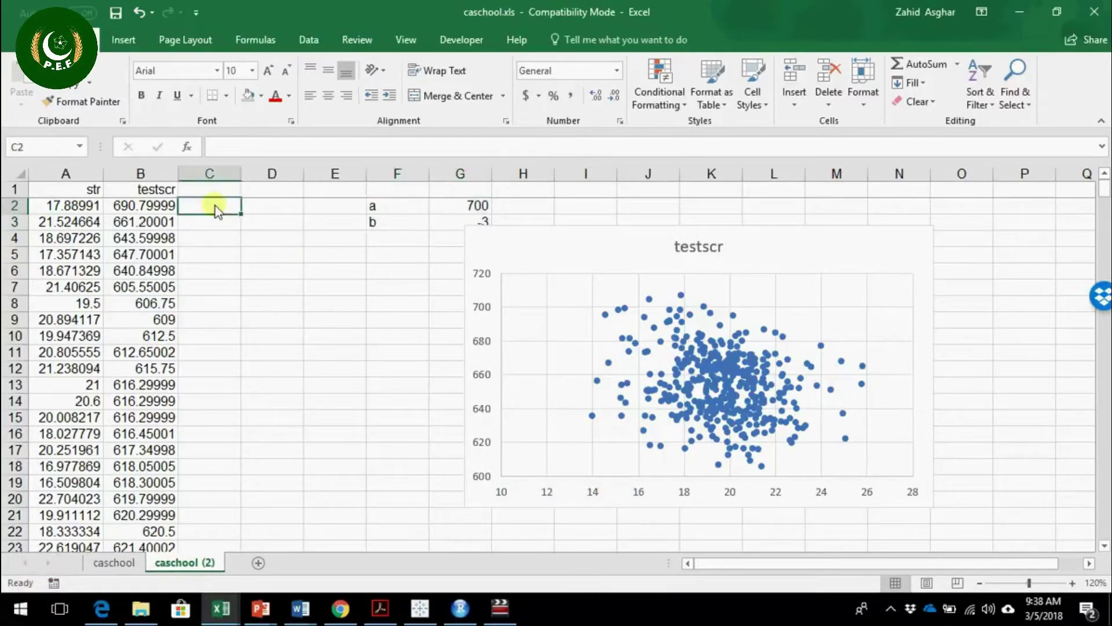
type("=")
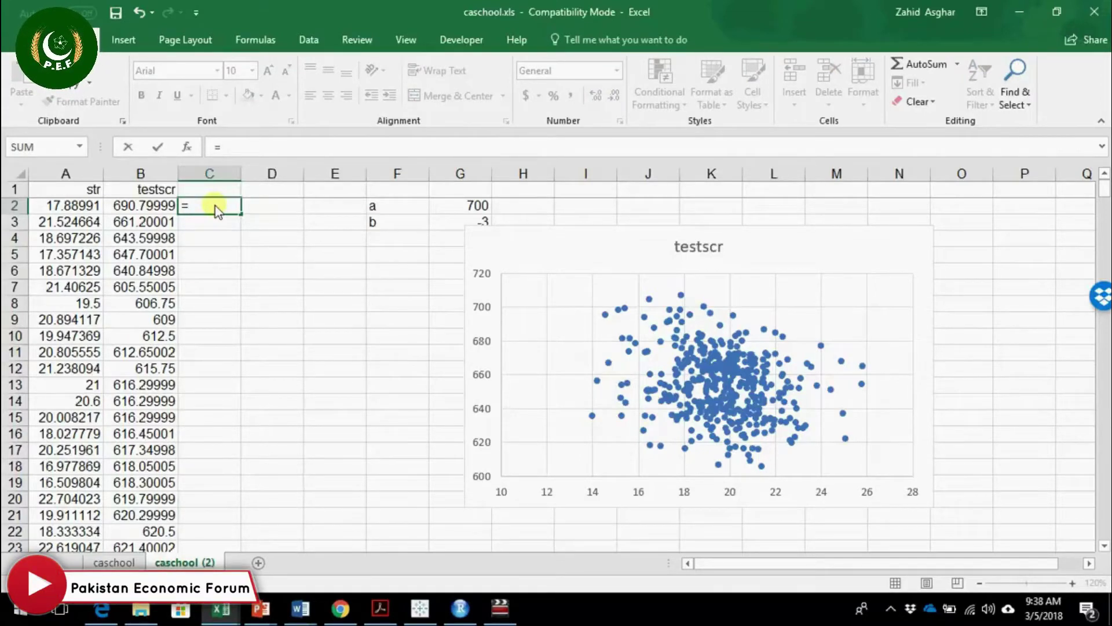
type("a")
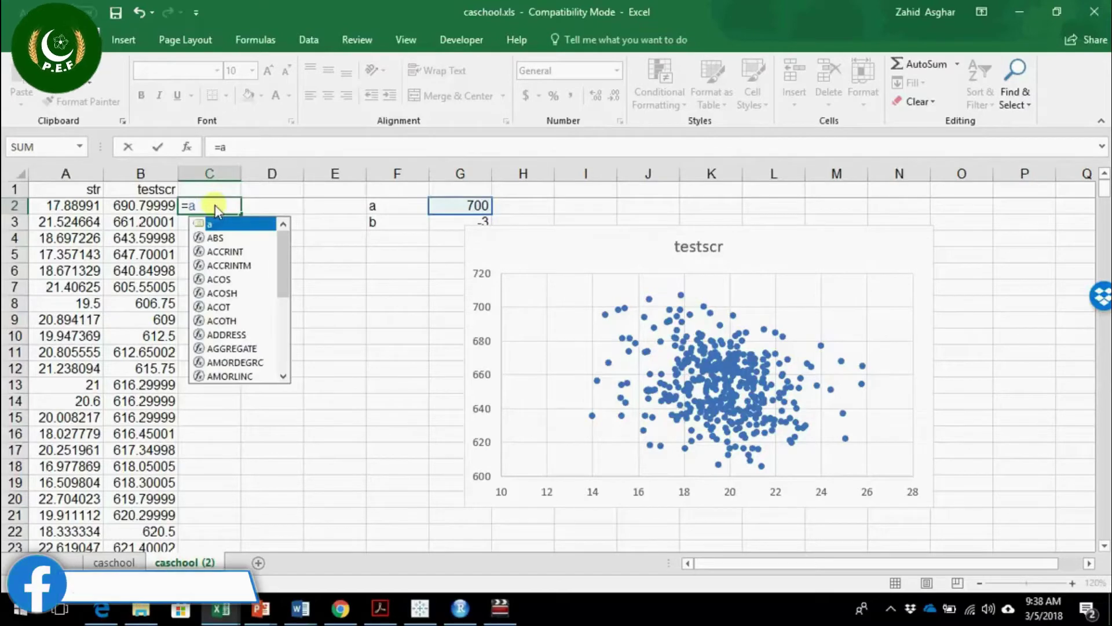
type("+b*")
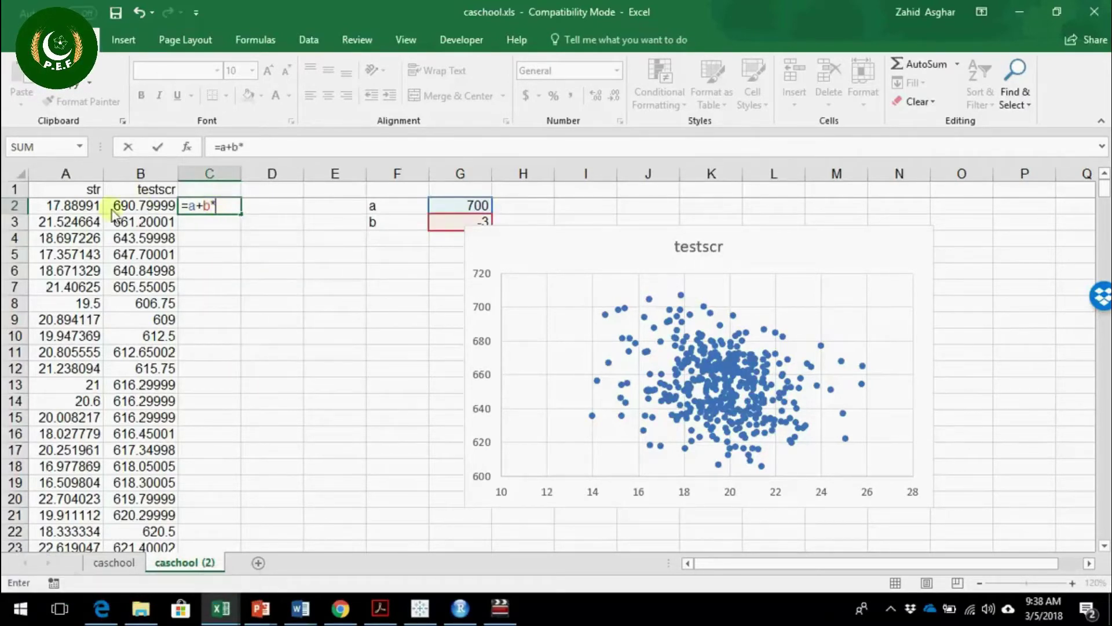
left_click(72, 212)
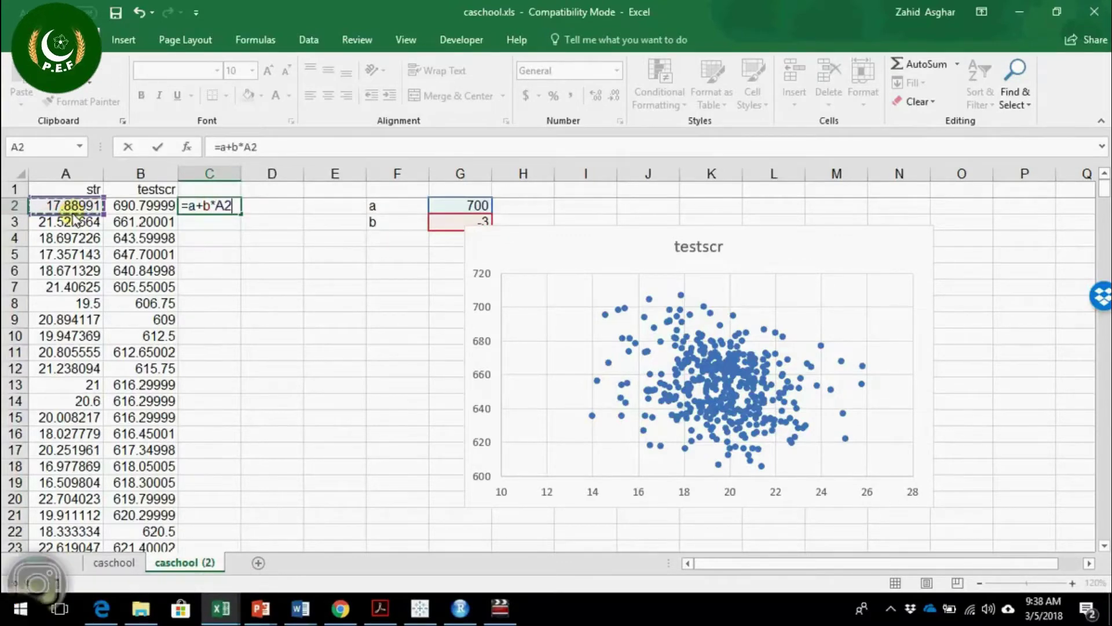
key("Return")
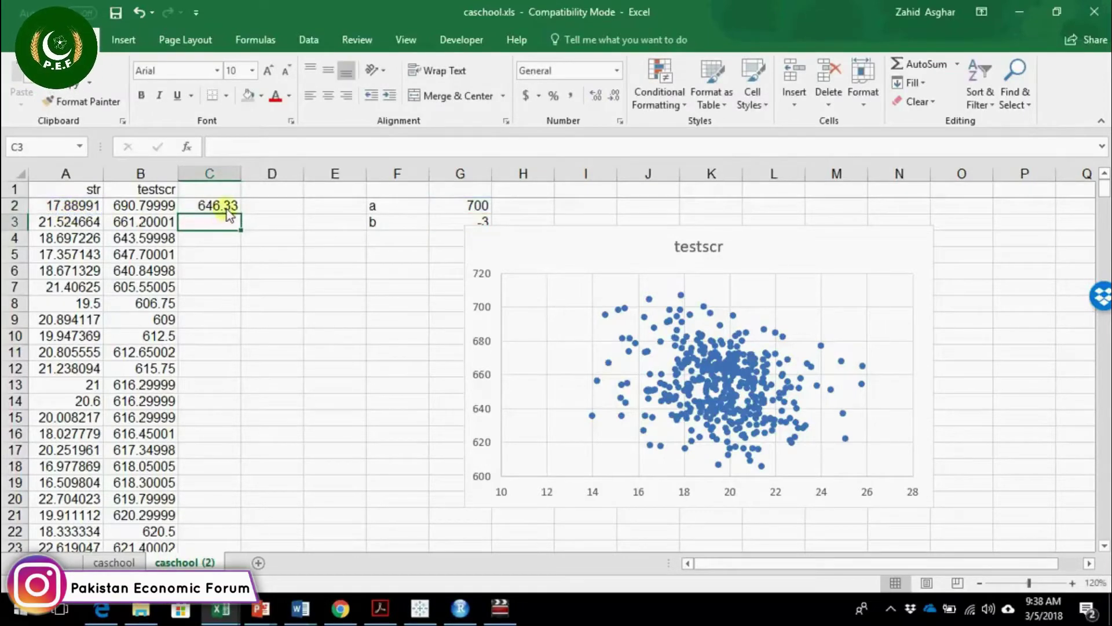
left_click(227, 207)
double_click(238, 211)
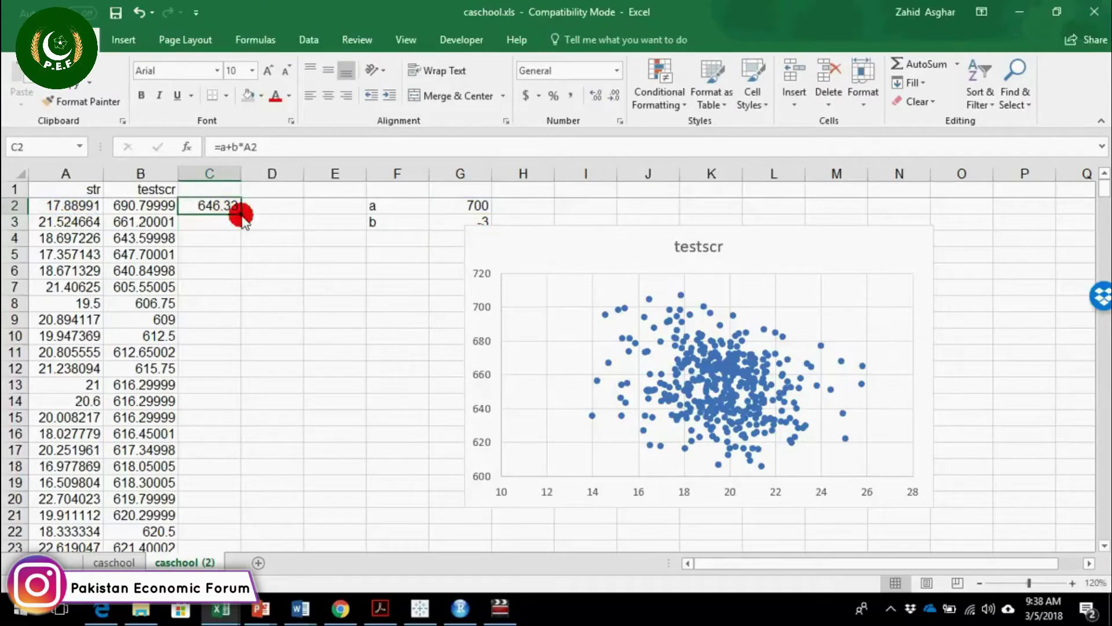
key("ctrl+d")
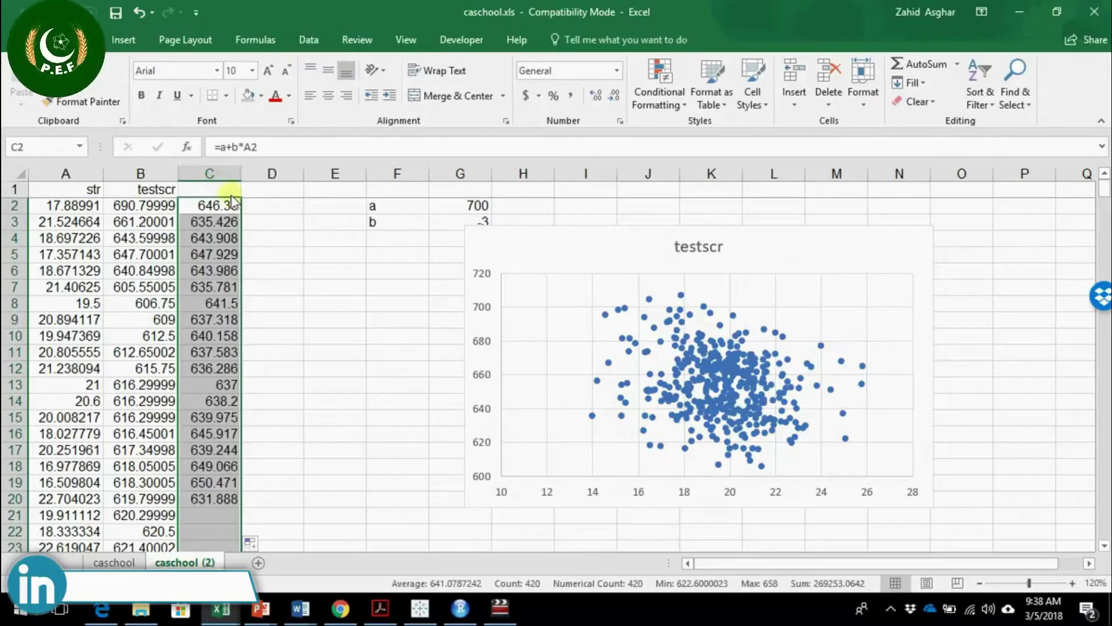
left_click(224, 190)
type("Yhat")
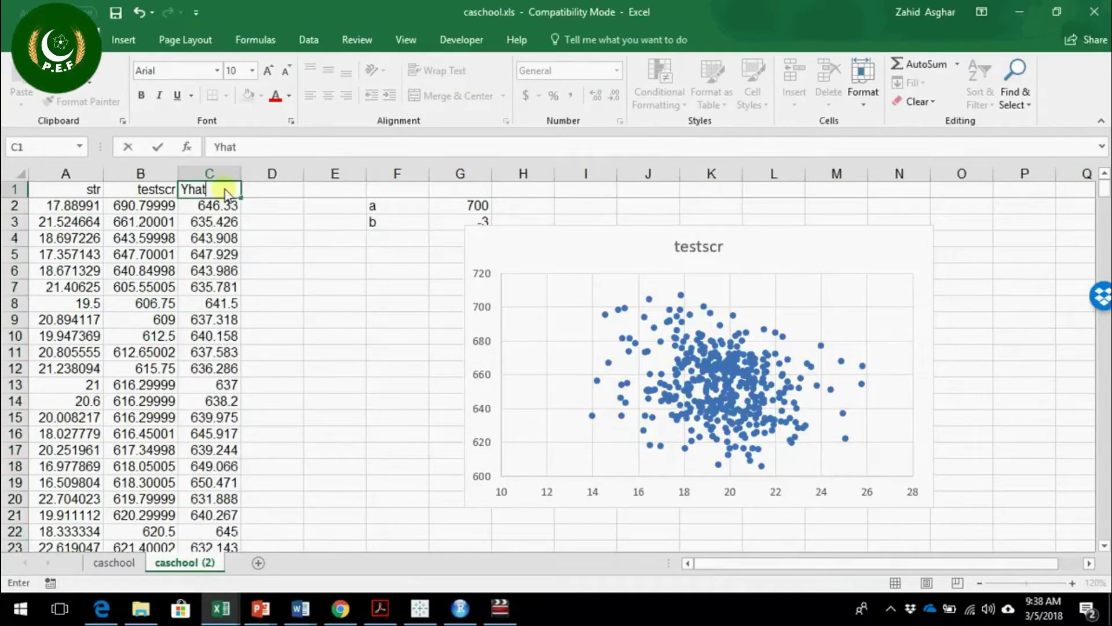
key("Tab")
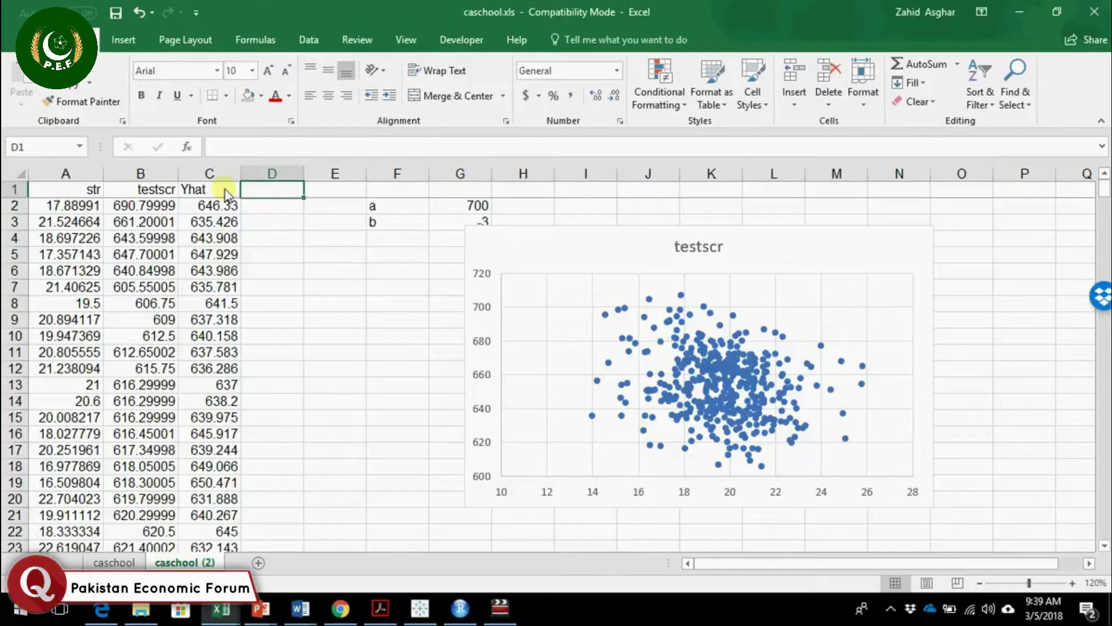
Head column D 'res' and fill it with =B2-C2 for every row.
type("res")
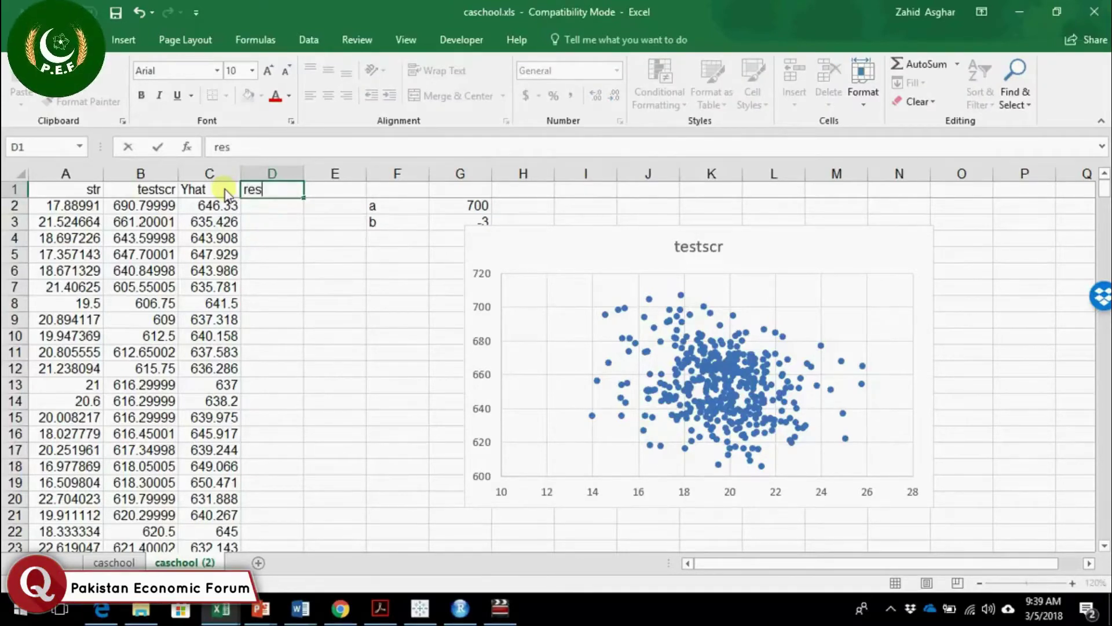
key("Return")
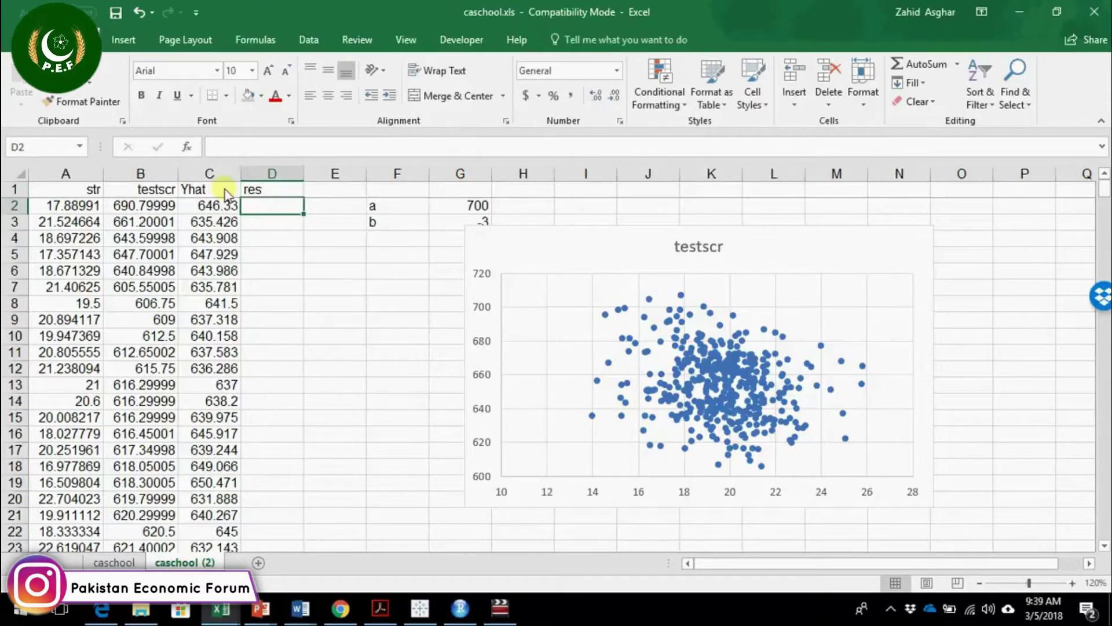
type("=")
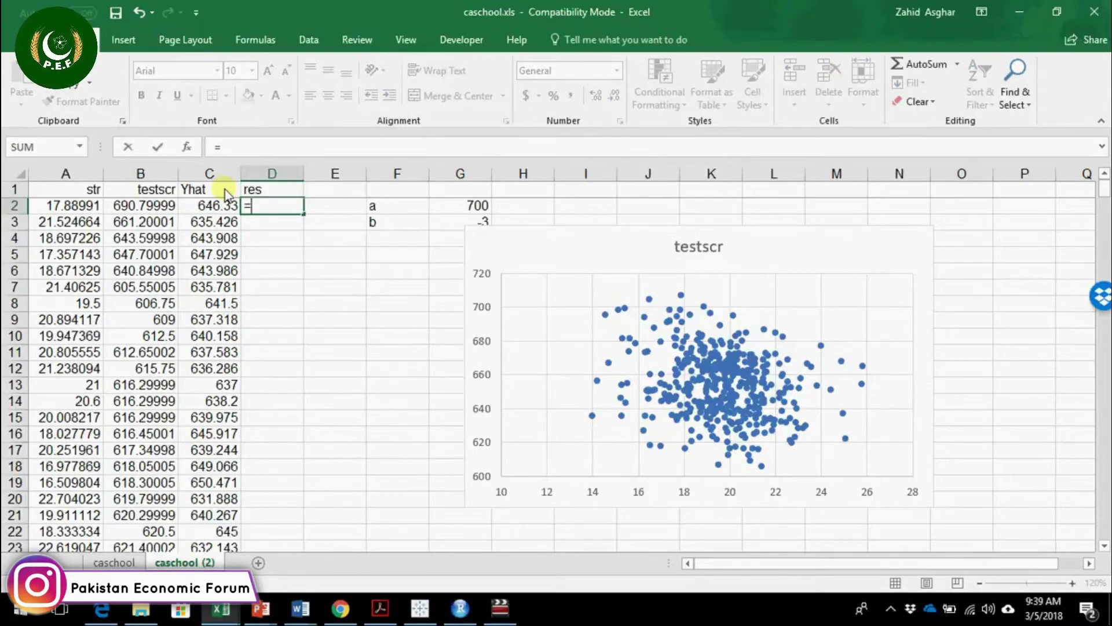
left_click(145, 208)
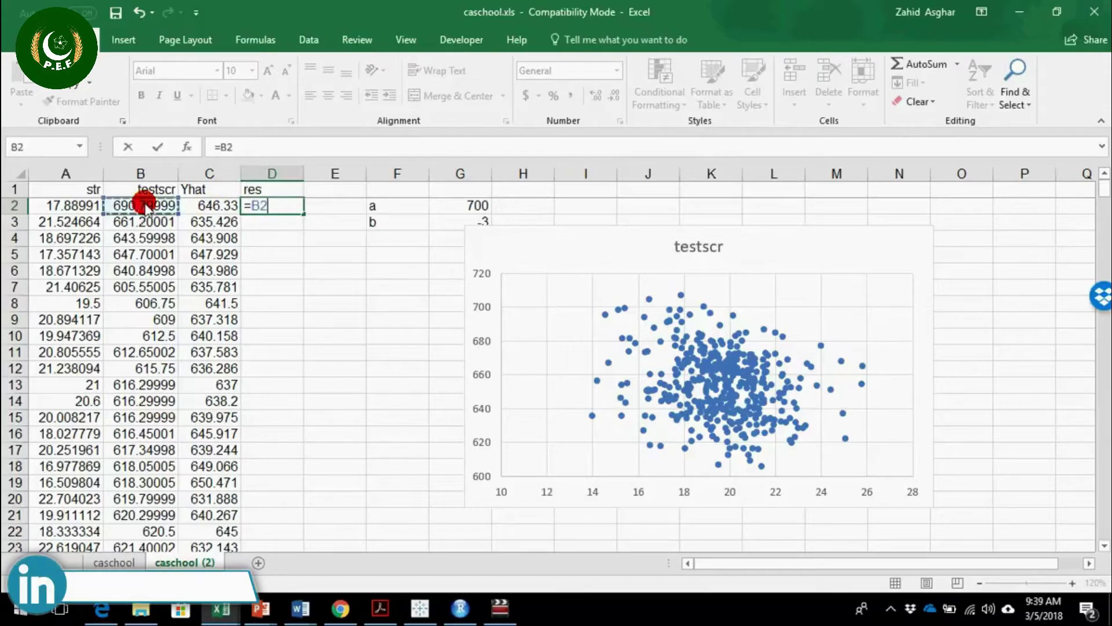
type("-")
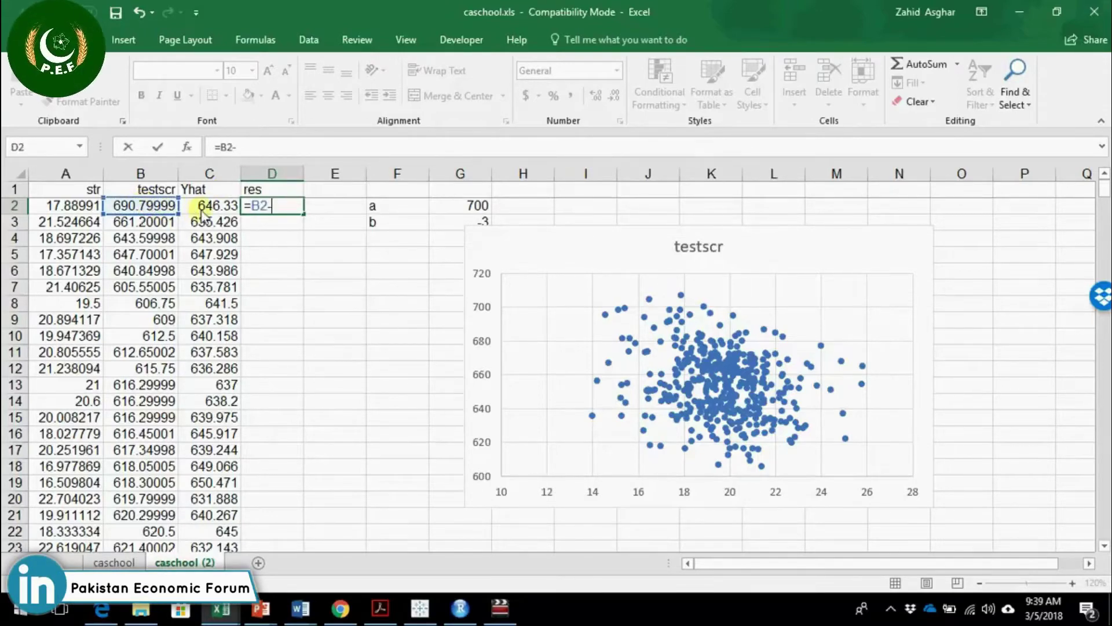
left_click(203, 213)
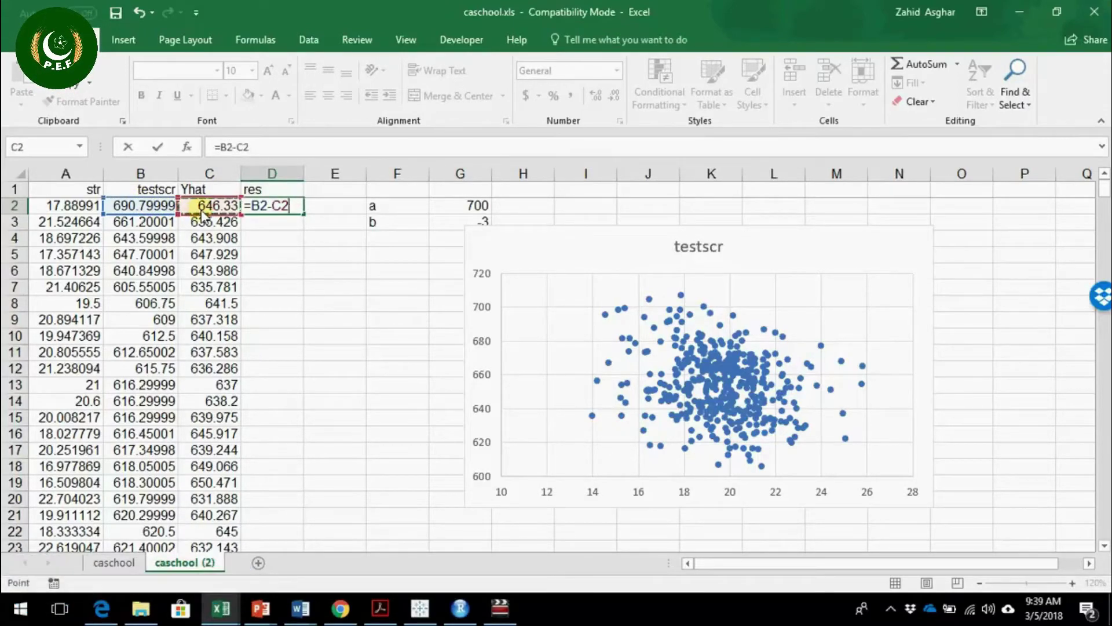
key("Return")
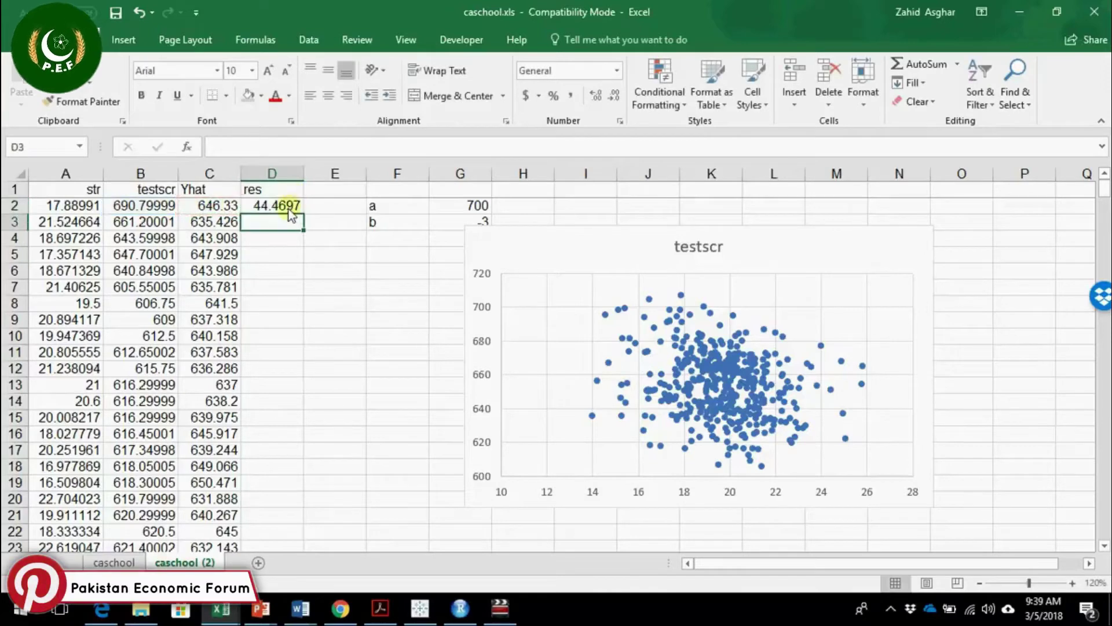
left_click(288, 209)
double_click(307, 217)
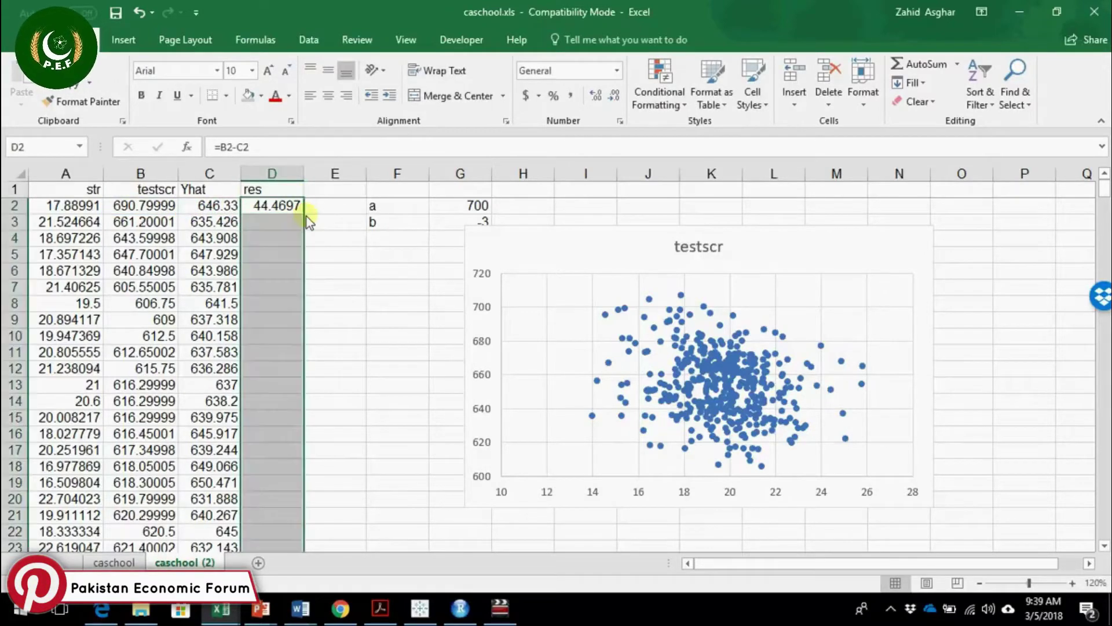
left_click(335, 192)
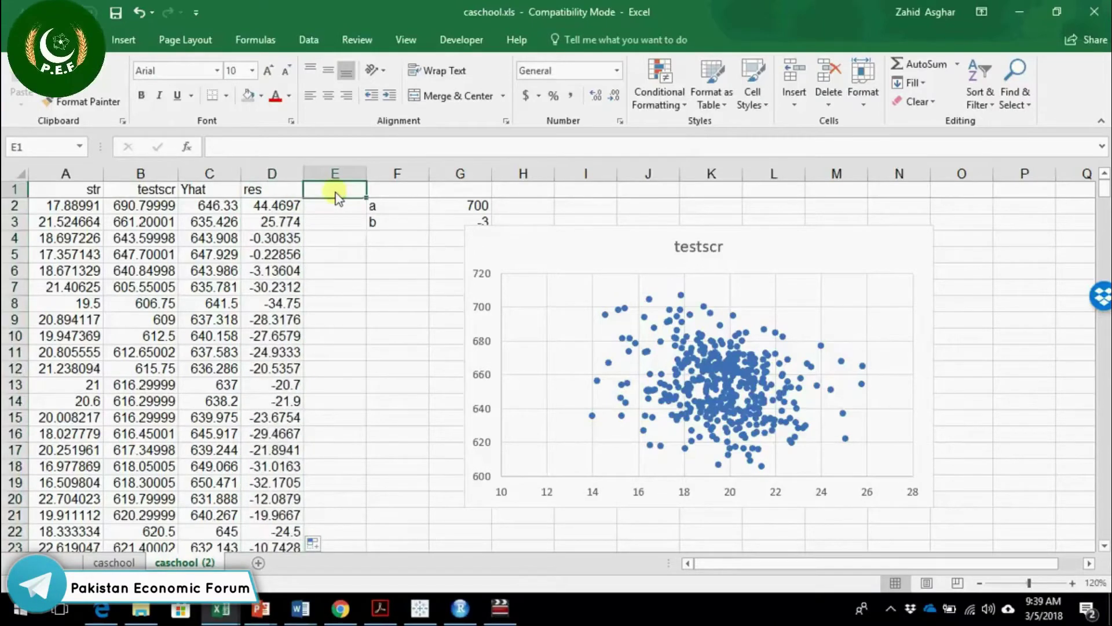
Head column E 'res2' and fill it with =D2^2 down every data row.
type("res2")
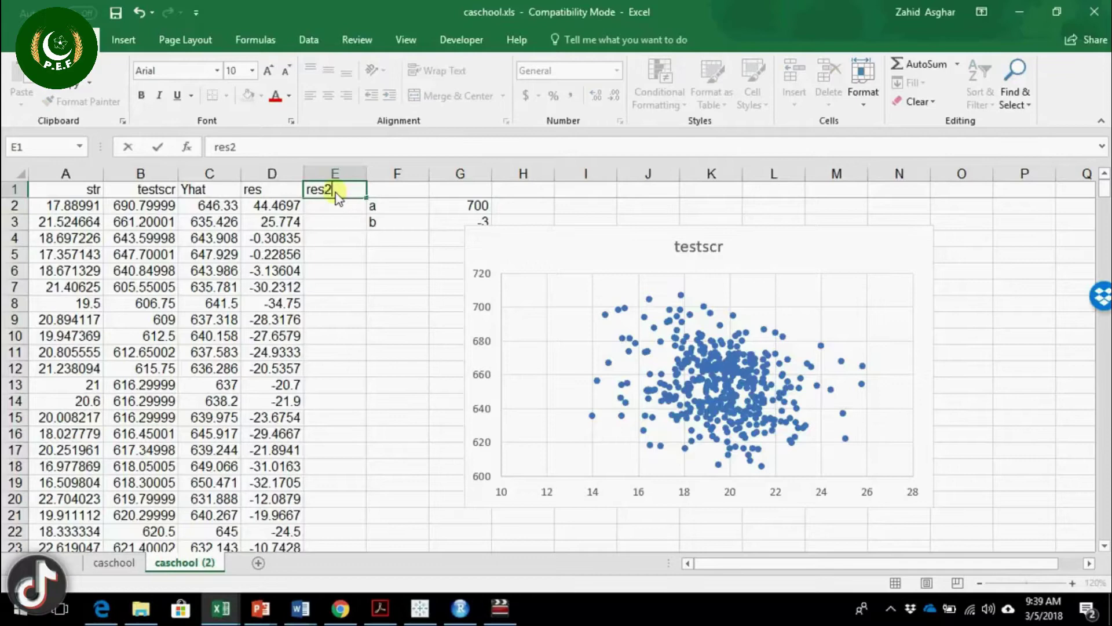
key("Return")
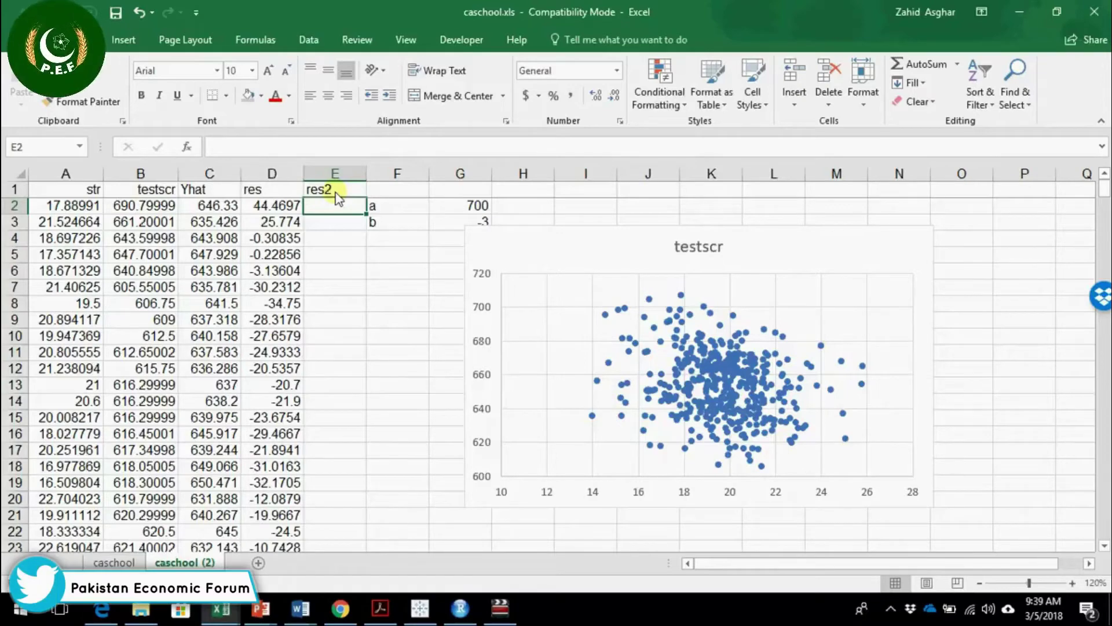
type("=")
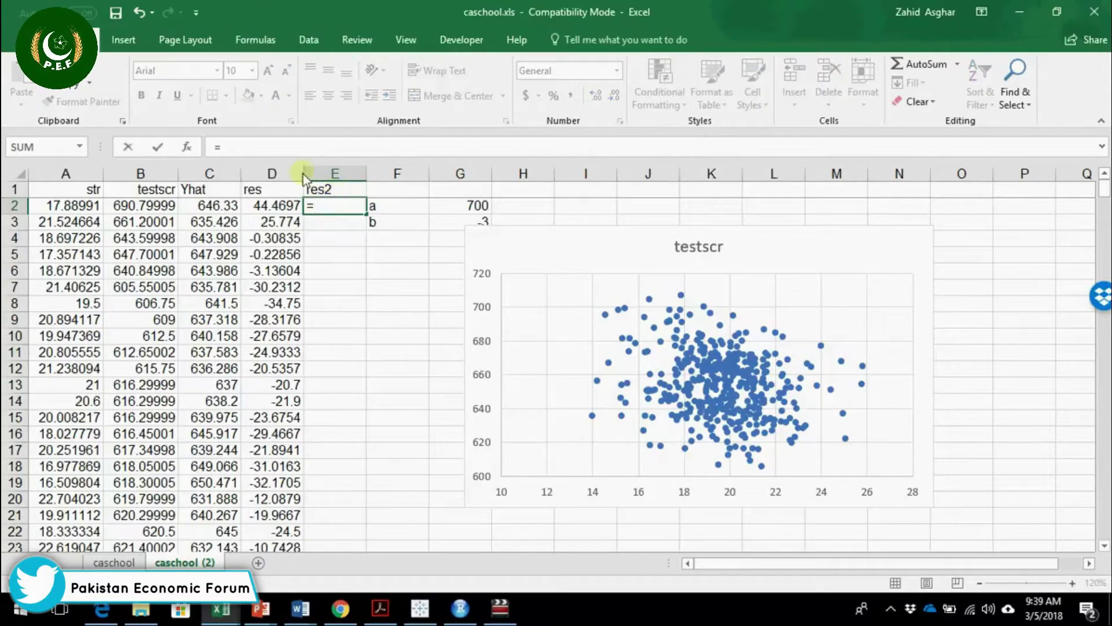
left_click(268, 211)
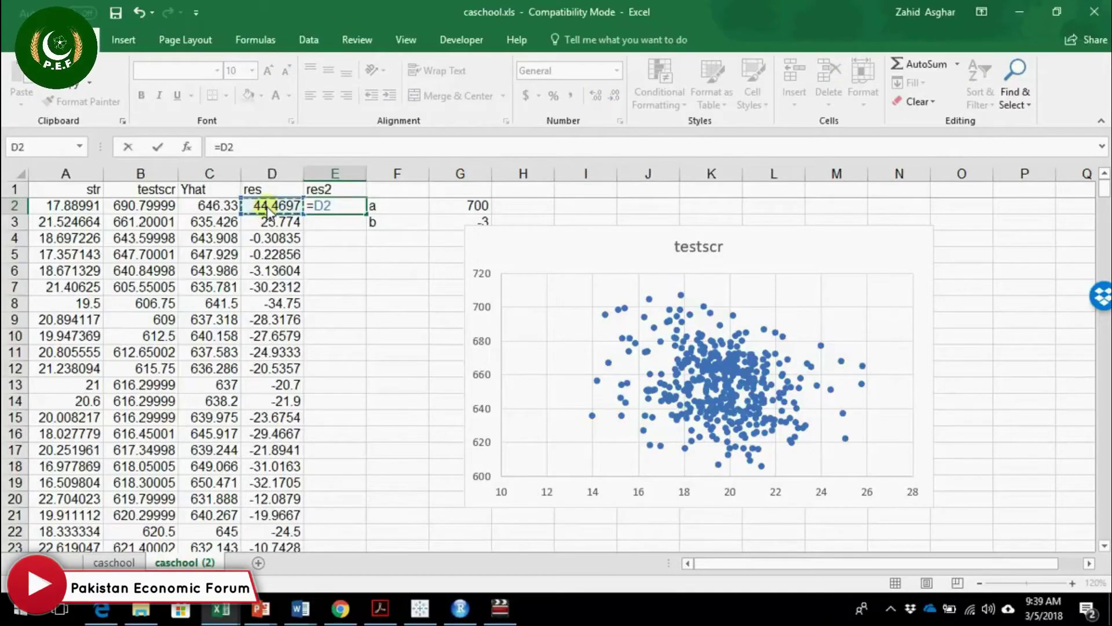
type("^2")
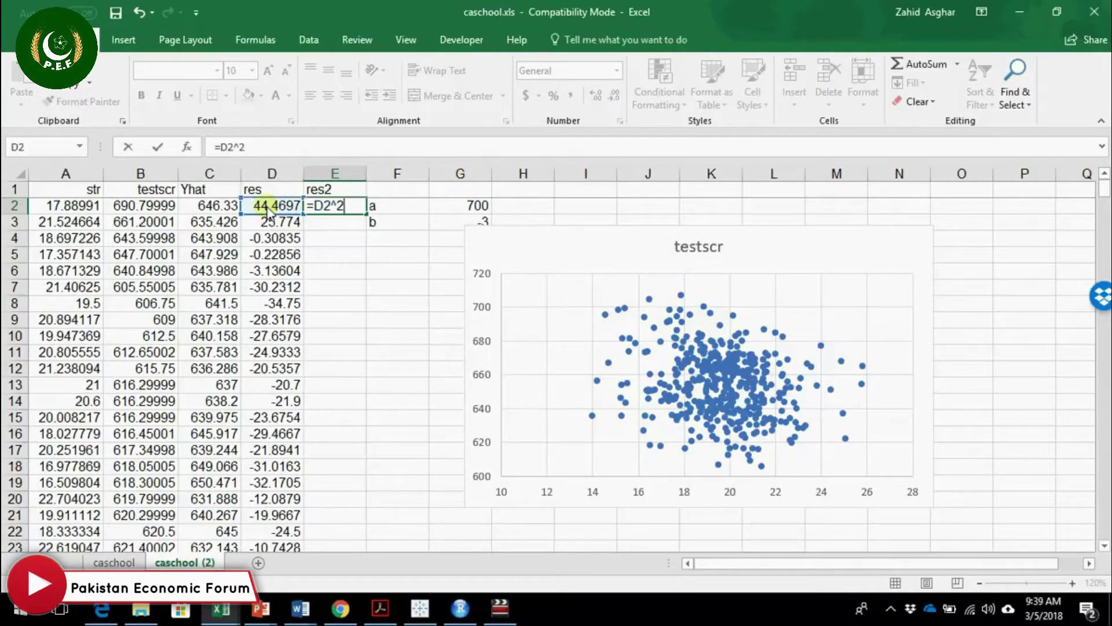
key("Return")
left_click(321, 207)
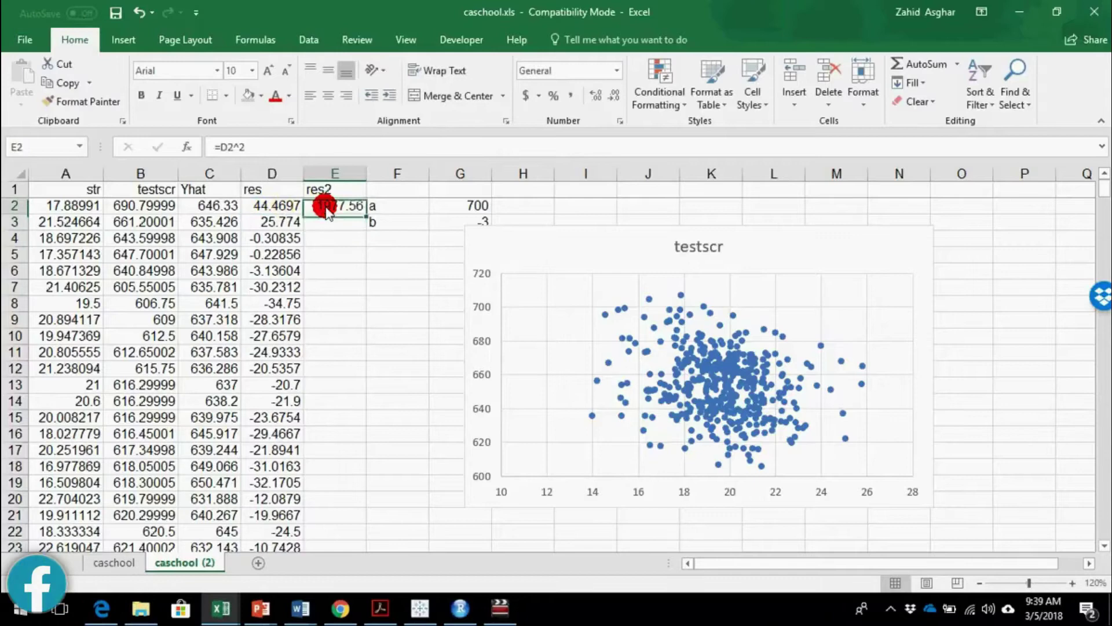
double_click(365, 213)
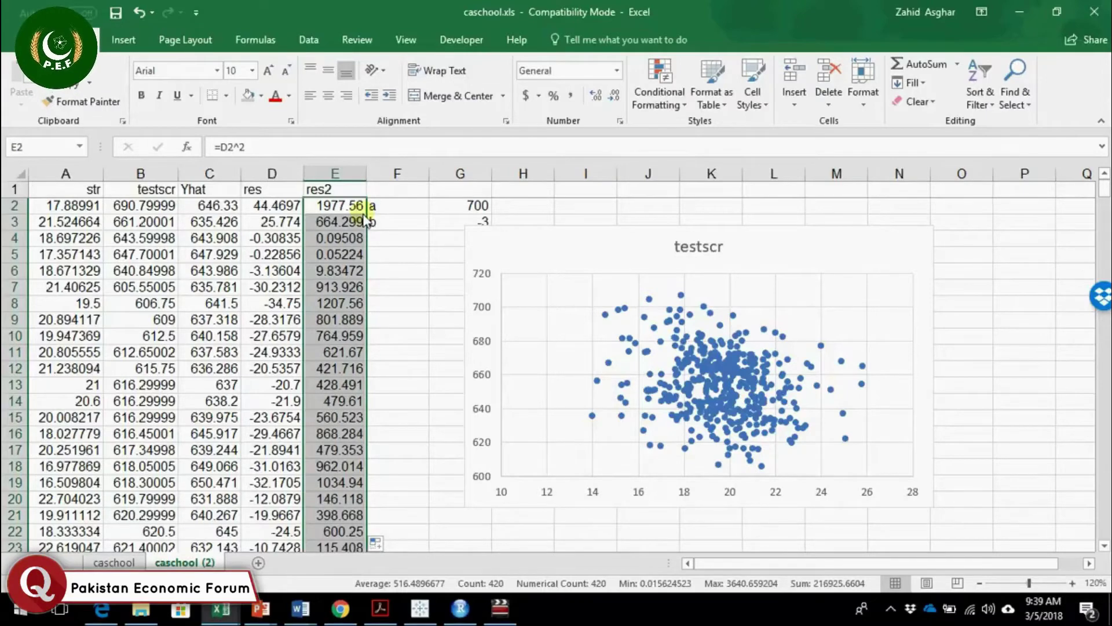
Check the copied squared-residual formulas down to the last one in E421.
left_click(352, 210)
key("Down")
key("Down")
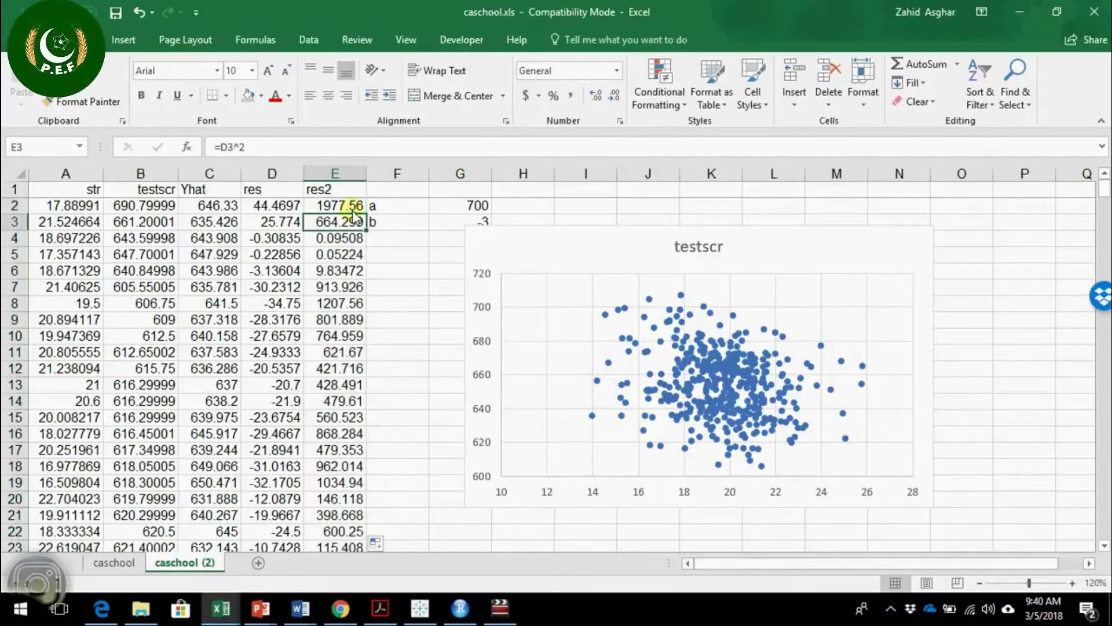
key("Down")
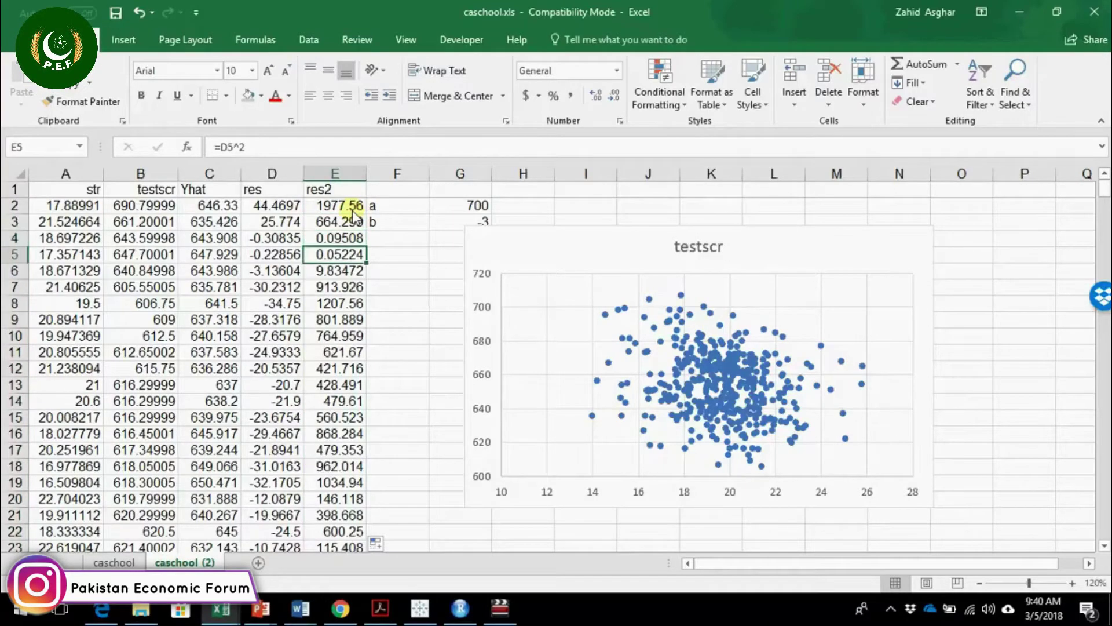
key("ctrl+Down")
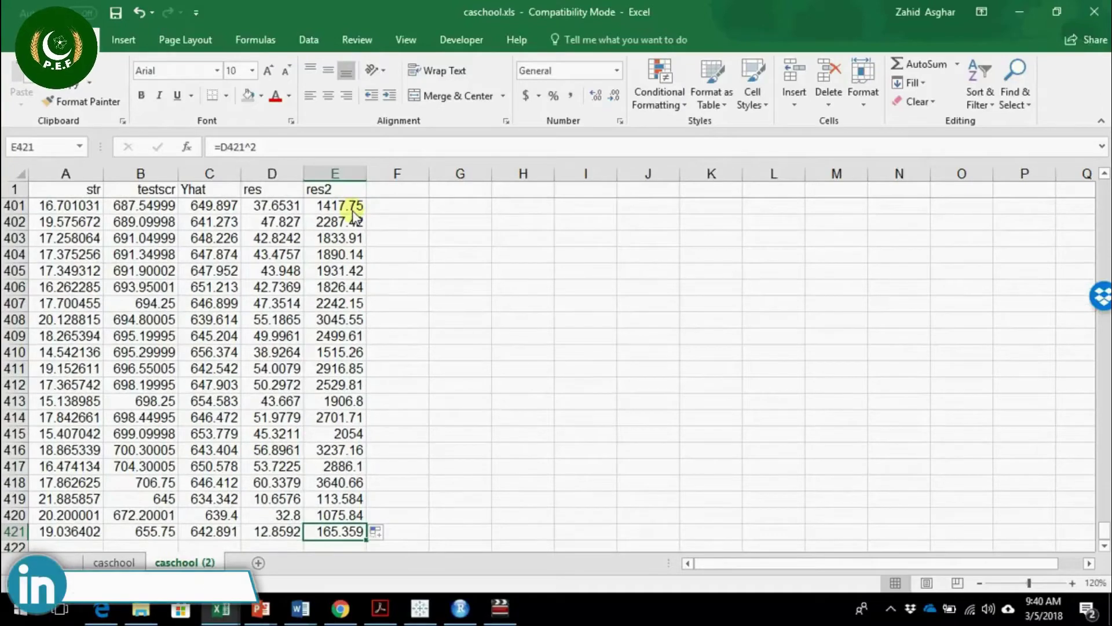
AutoSum E2:E421 into E422, giving a total of 216926.
key("Down")
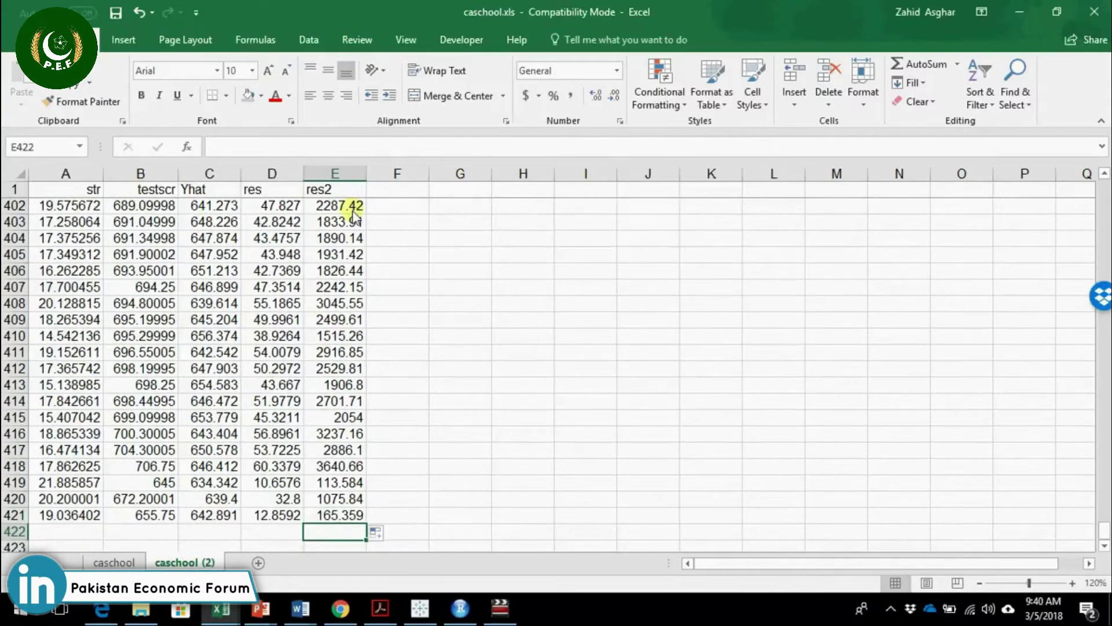
key("alt+equal")
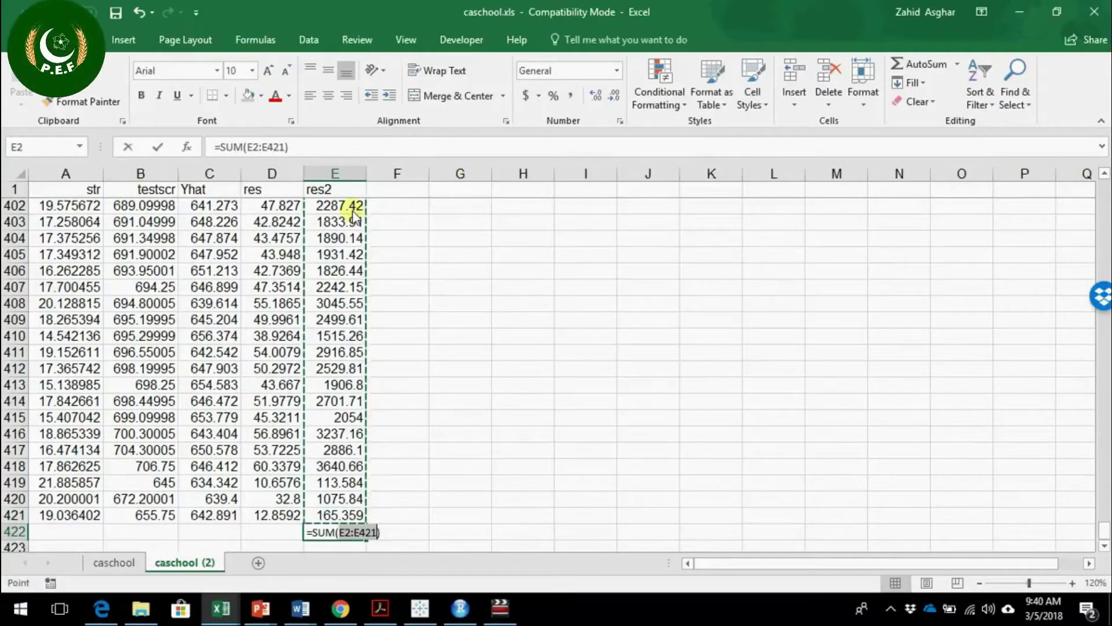
key("Return")
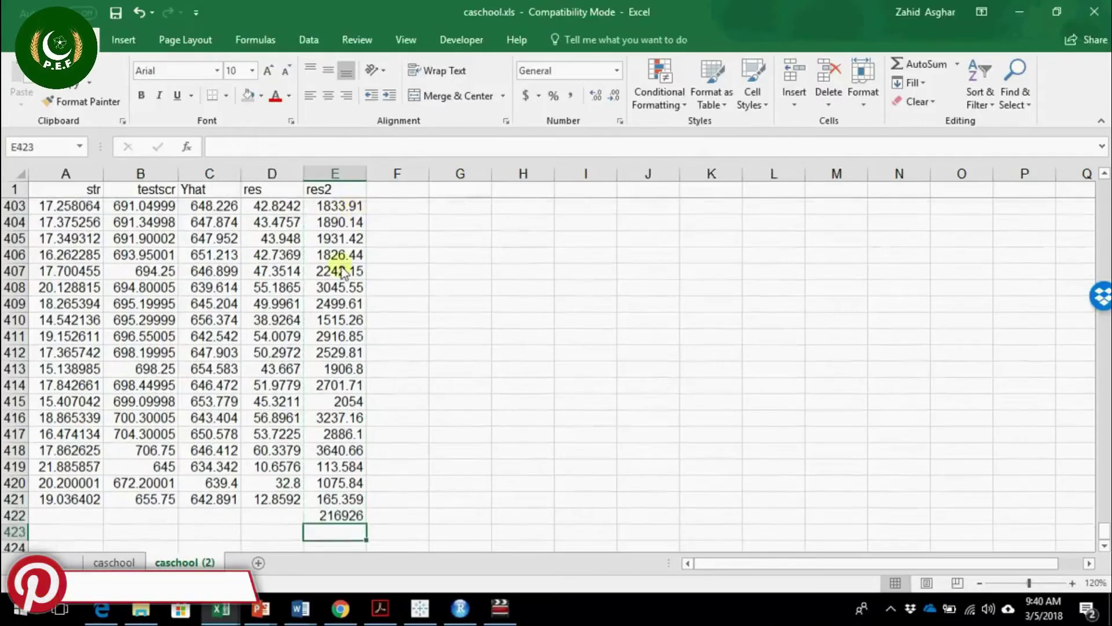
left_click(326, 517)
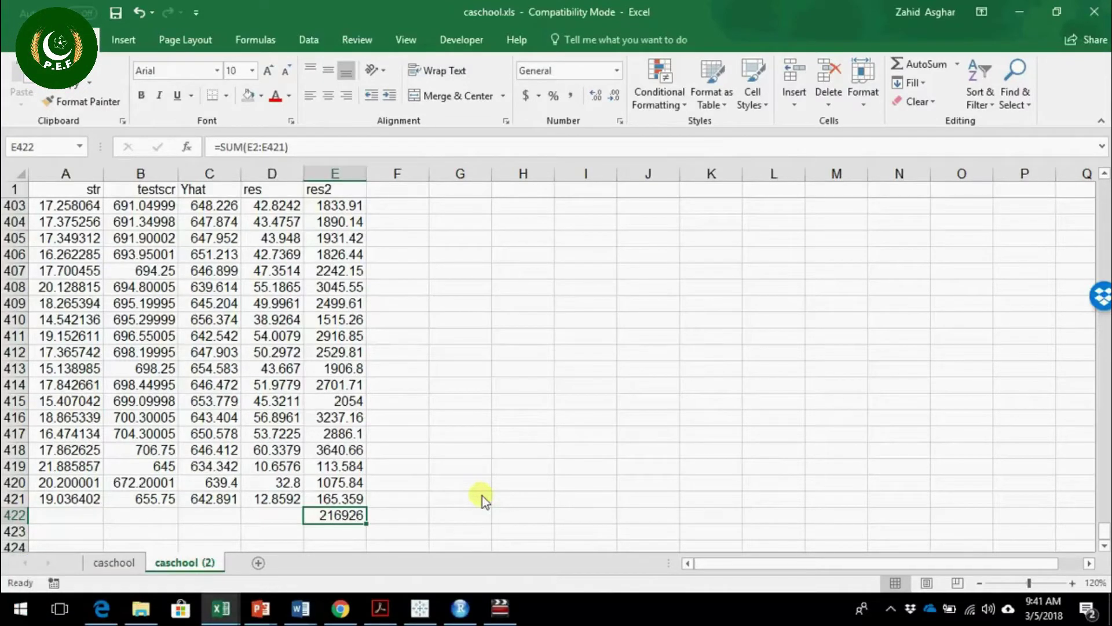
Link H2 to the residual total with =E422 (216926) and nudge the testscr chart down-right.
key("ctrl+Up")
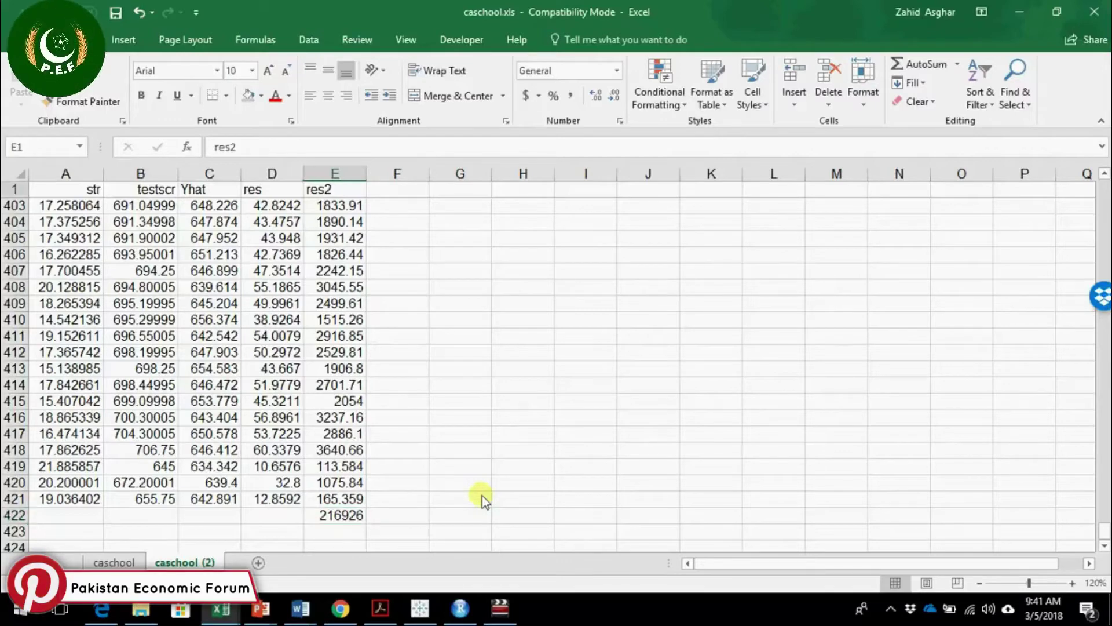
key("Down")
key("Right")
key("Right")
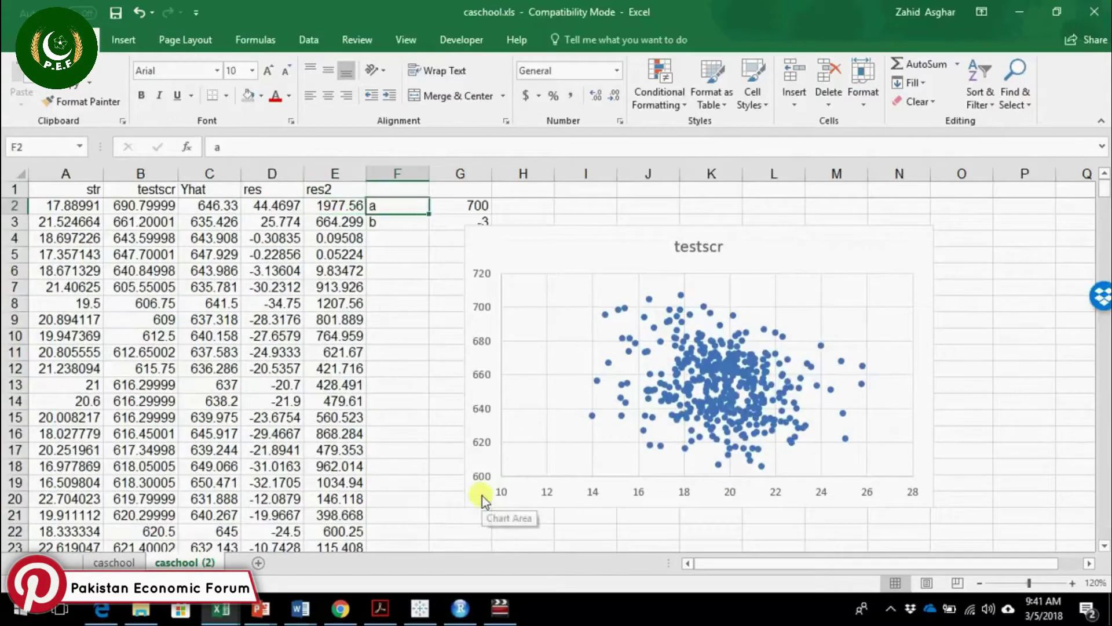
key("Right")
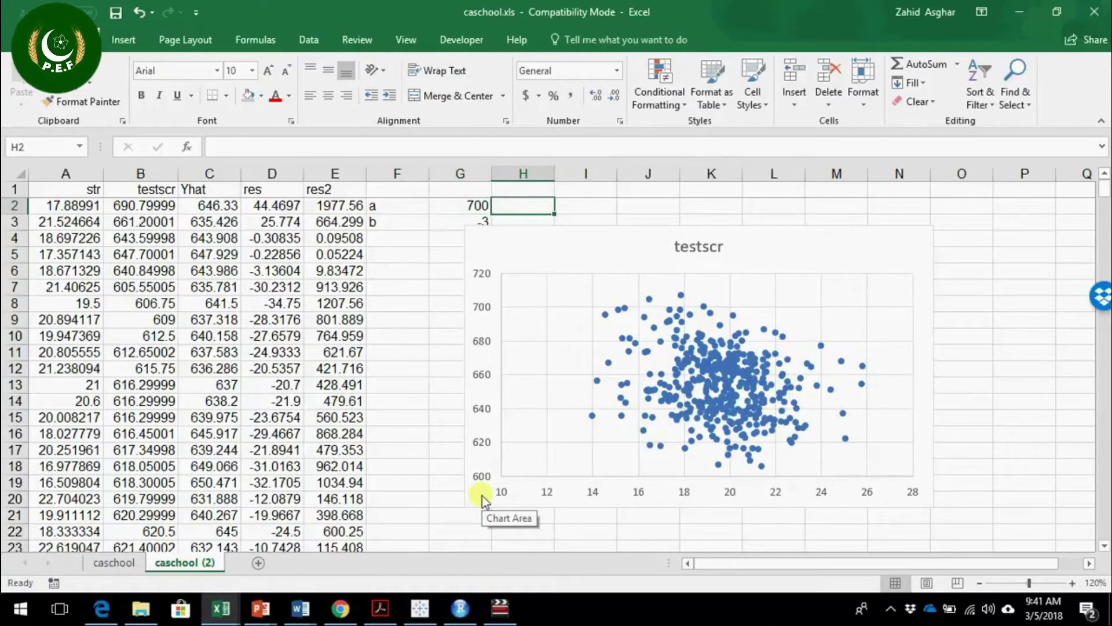
type("=")
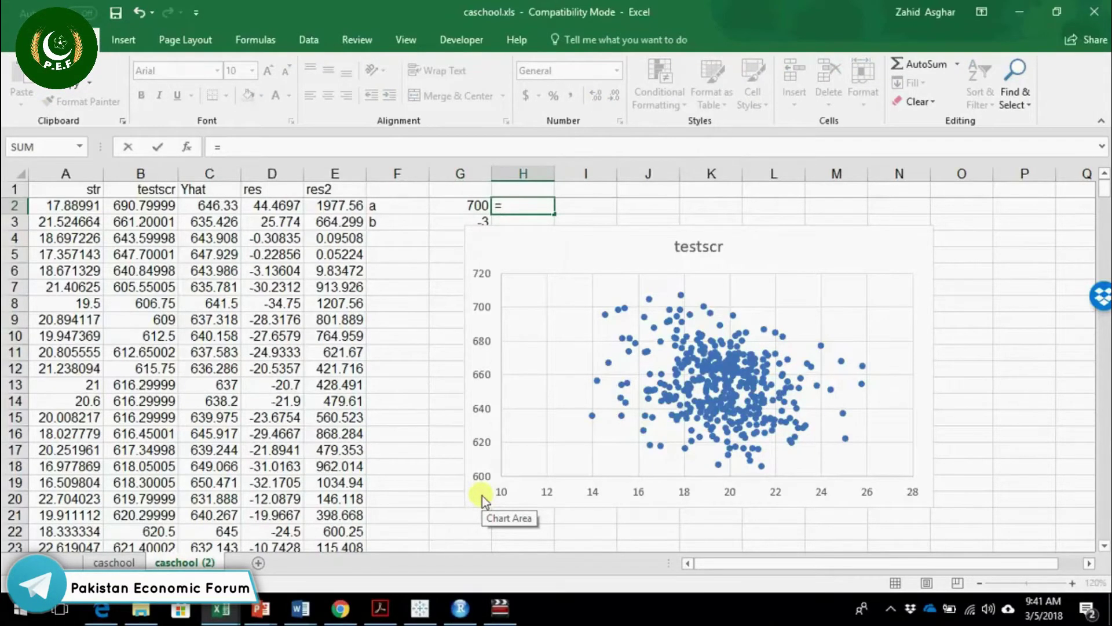
type("e4")
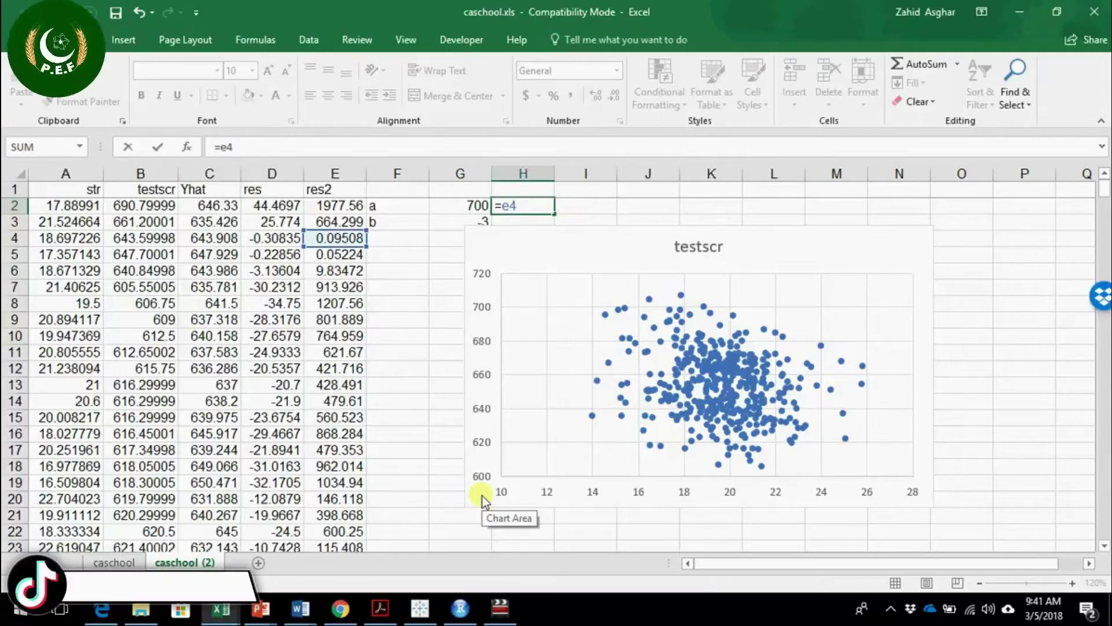
type("22")
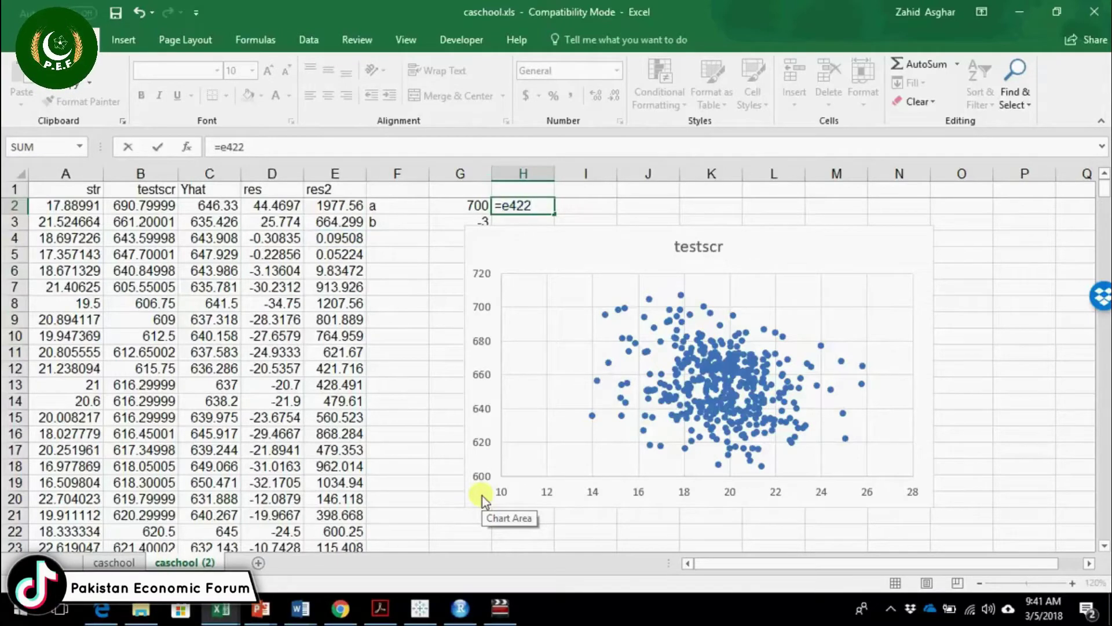
key("Return")
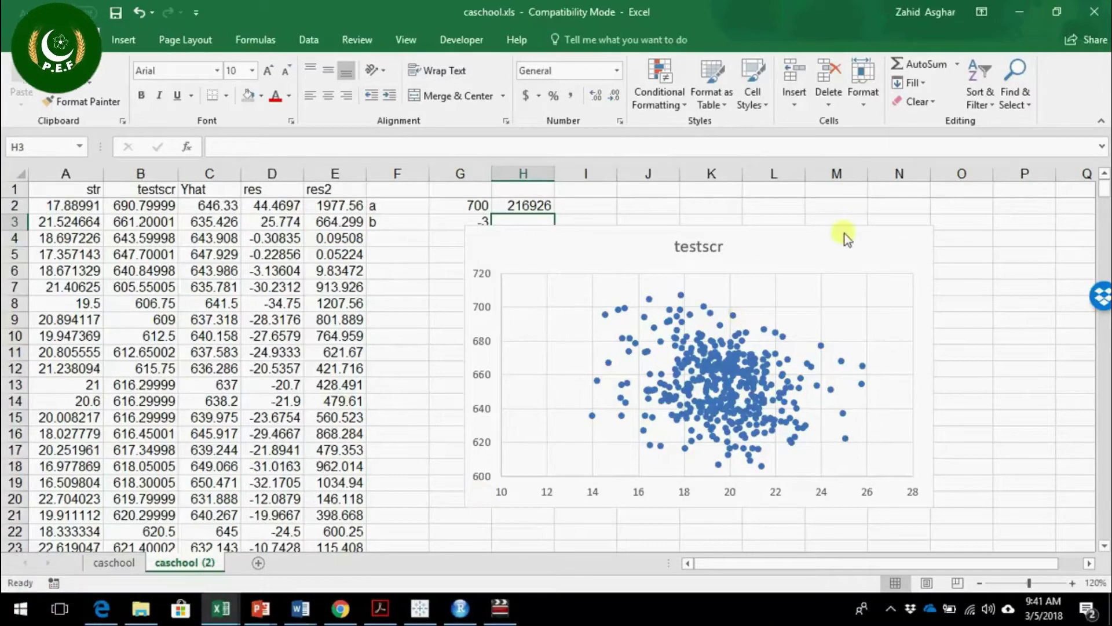
left_click_drag(841, 237, 885, 262)
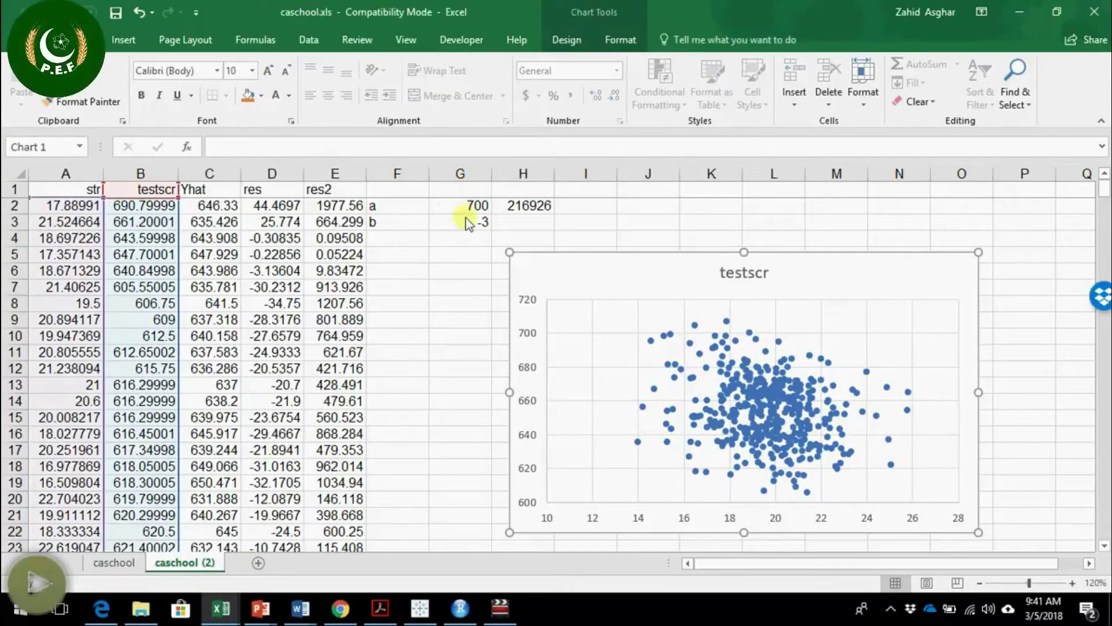
Open Solver Parameters from the Data tab with H2, the squared-residual sum, as objective.
left_click(528, 207)
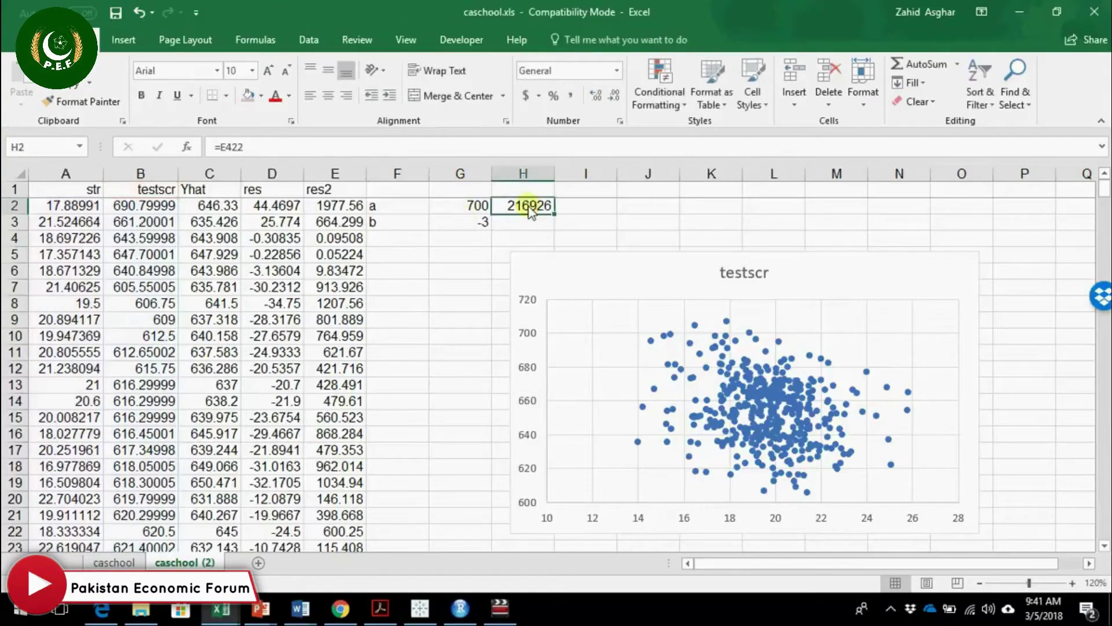
left_click(317, 34)
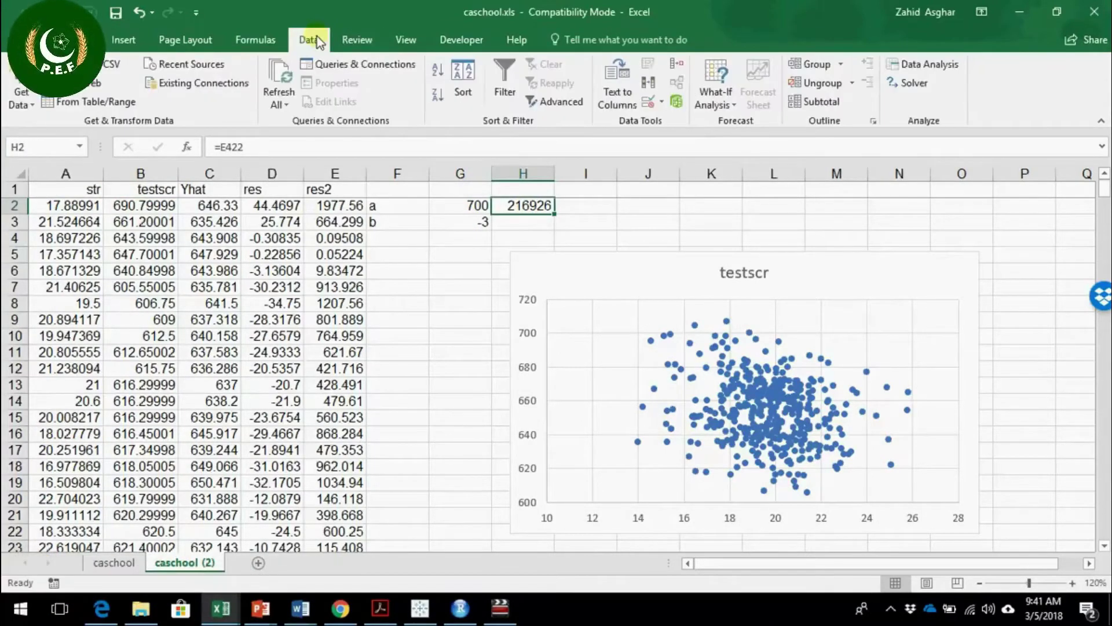
left_click(906, 77)
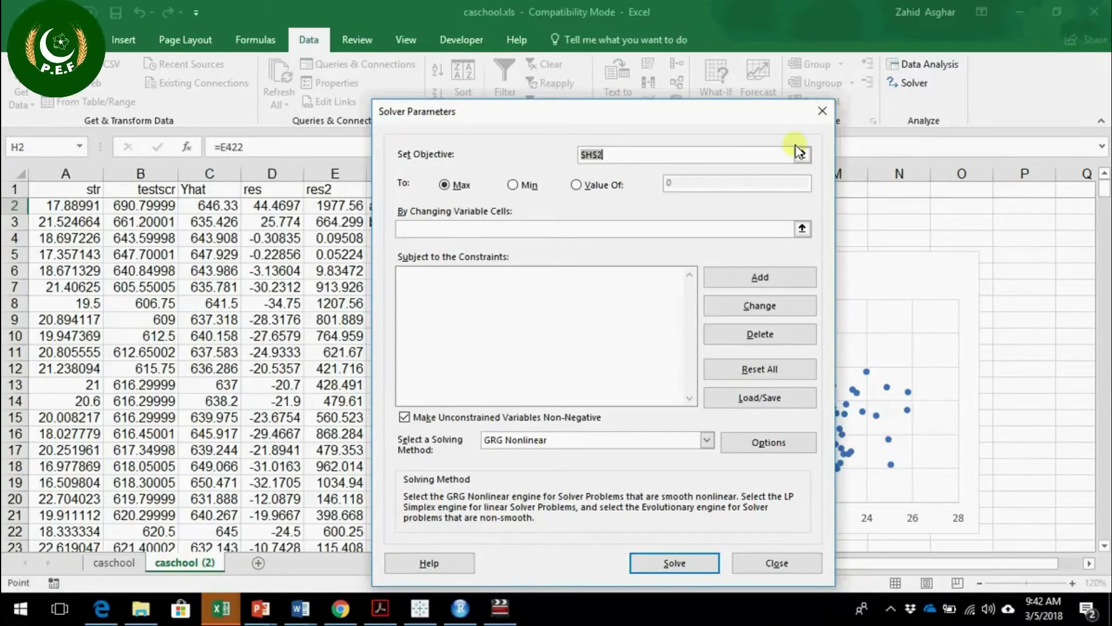
Set Solver to minimize H2 by changing variable cells $G$2:$G$3.
left_click_drag(751, 106, 923, 252)
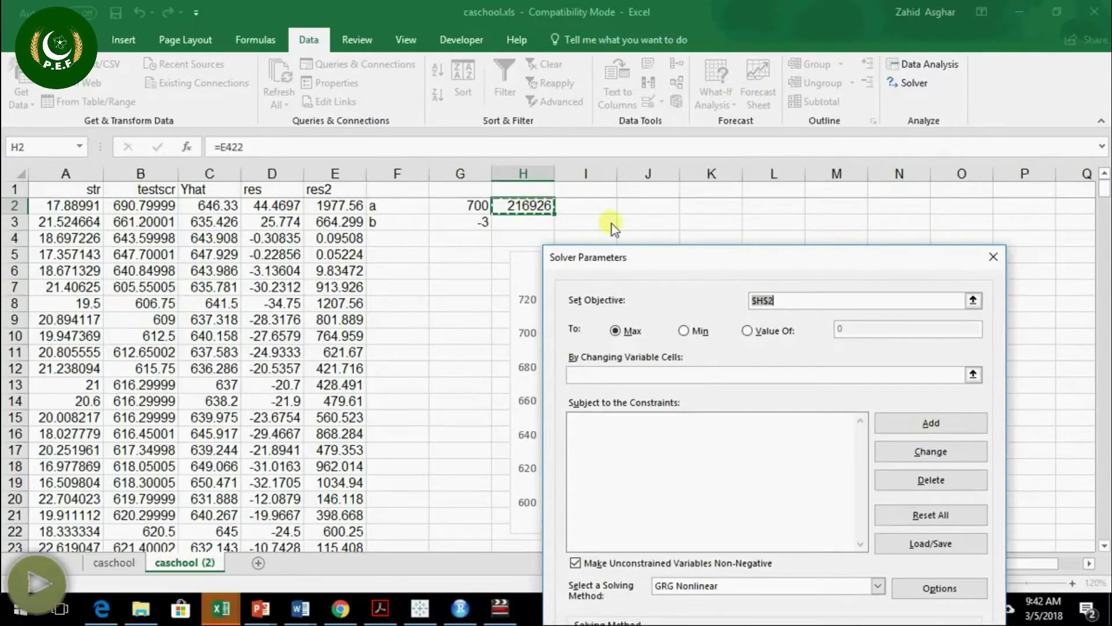
left_click(684, 331)
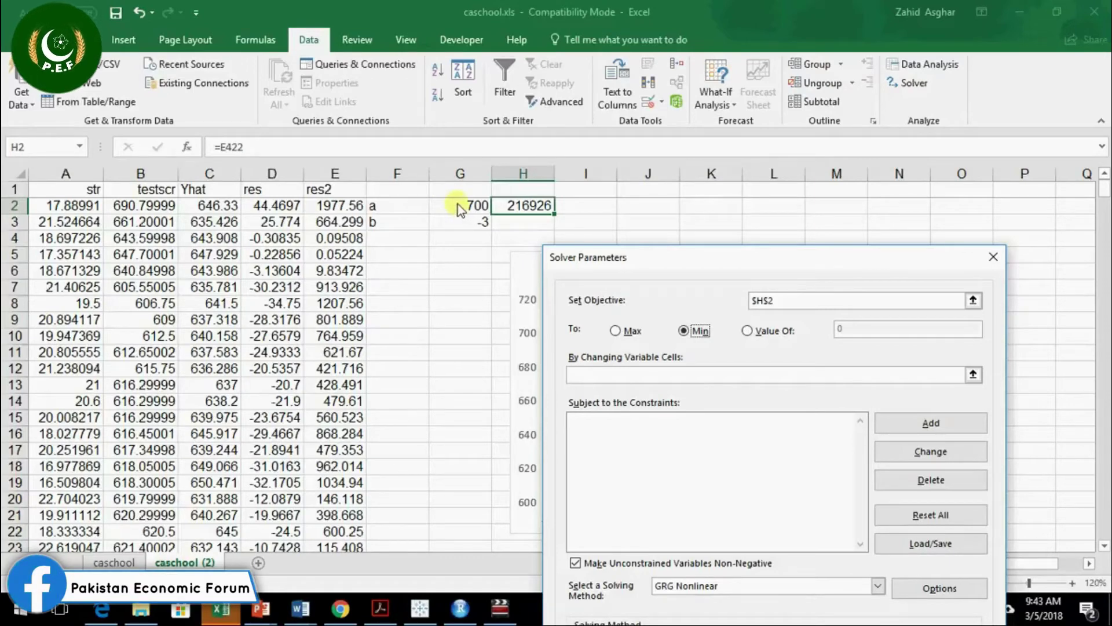
left_click(610, 377)
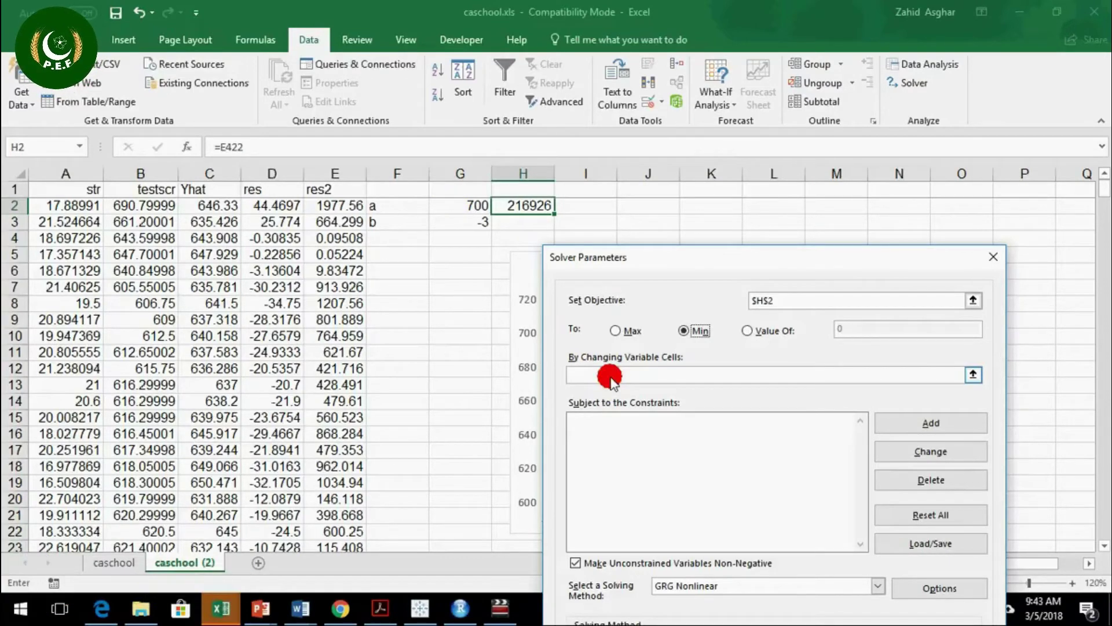
left_click_drag(455, 206, 458, 230)
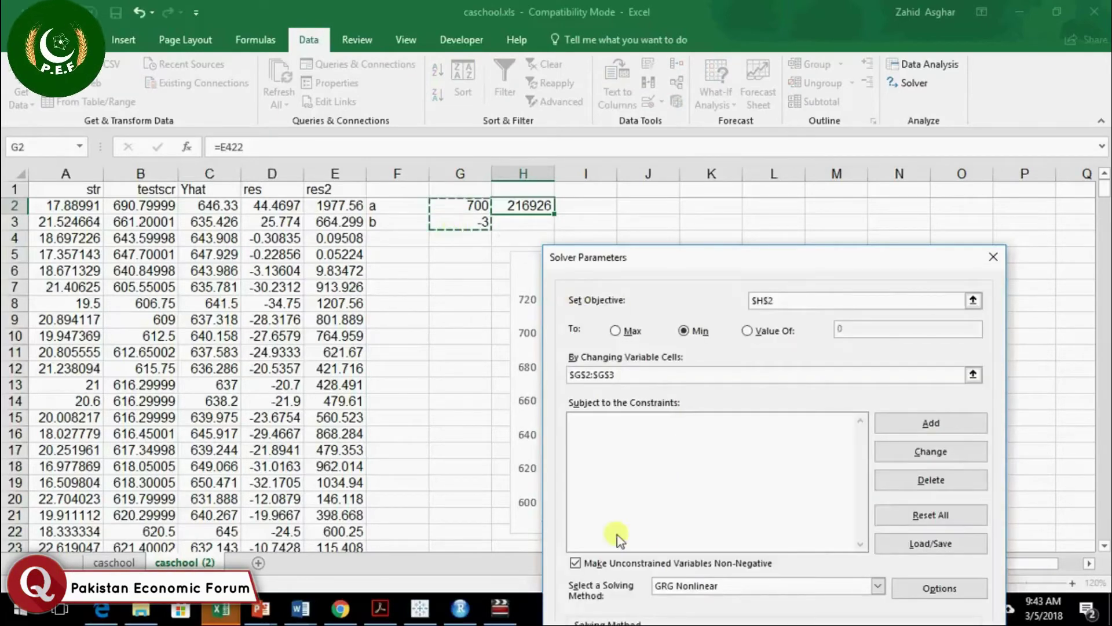
Uncheck Make Unconstrained Variables Non-Negative and run Solve.
left_click(575, 563)
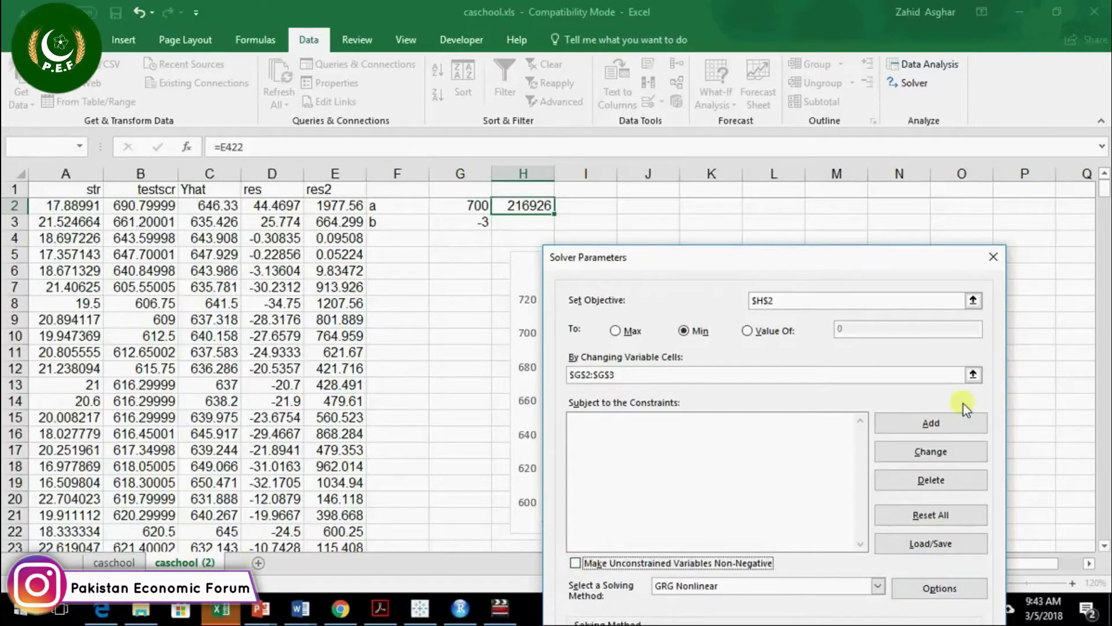
left_click_drag(889, 260, 922, 130)
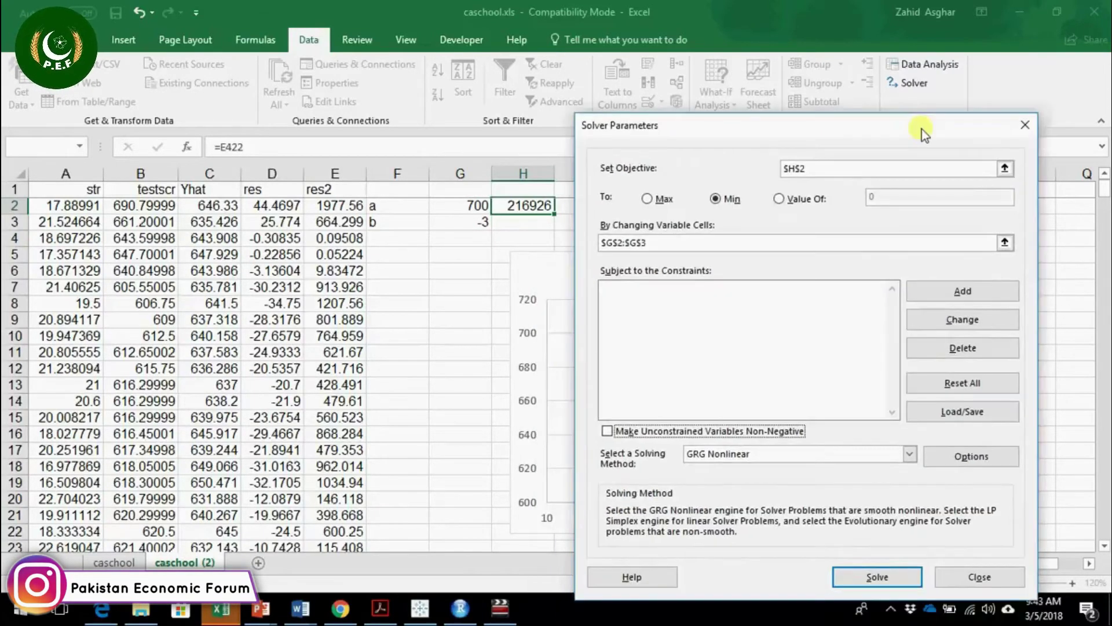
left_click(885, 574)
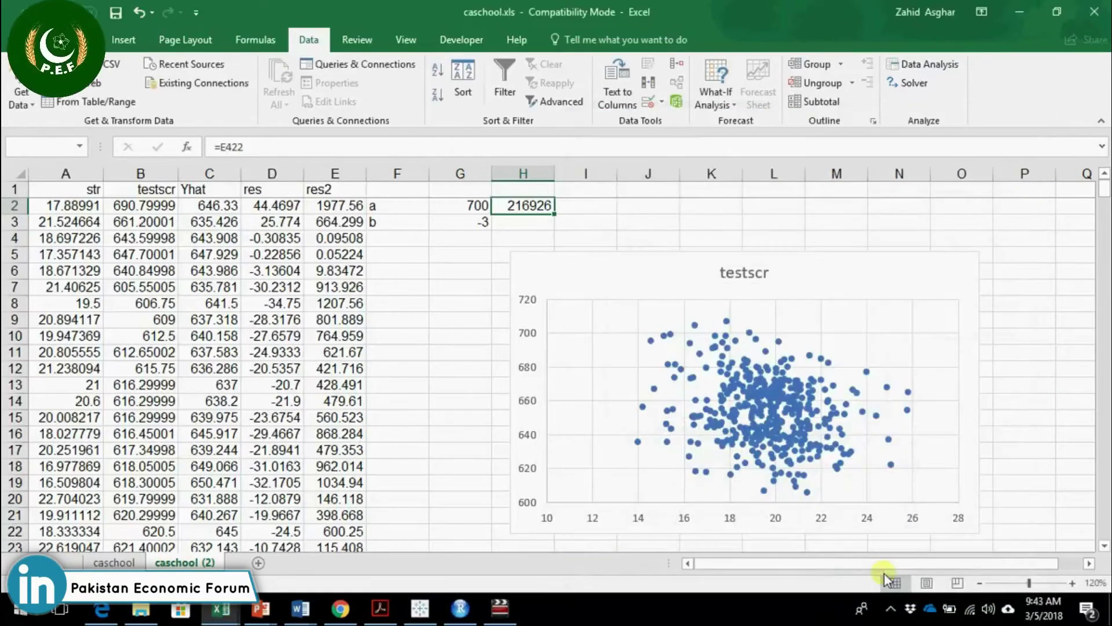
double_click(811, 252)
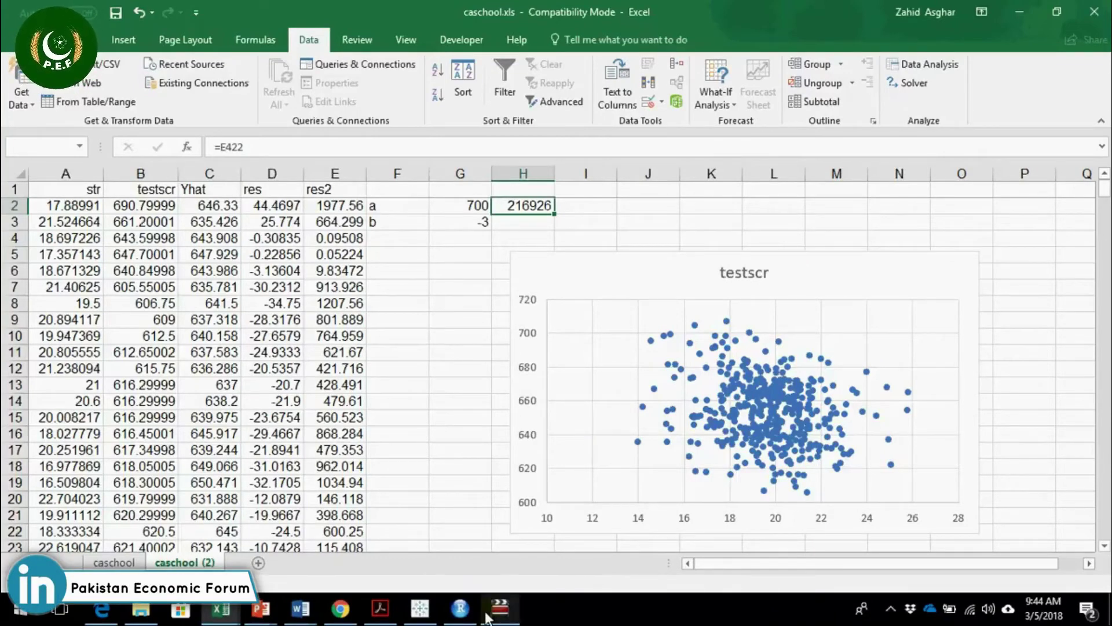
mouse_move(490, 617)
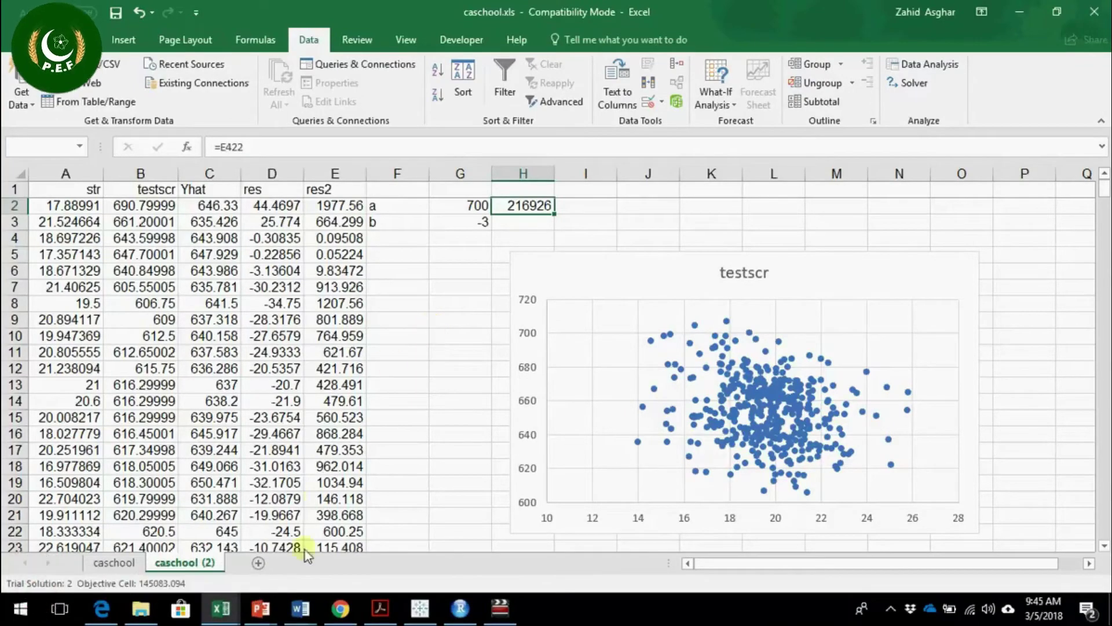
Close the Tableau - Book1 window from its taskbar preview thumbnail.
mouse_move(426, 623)
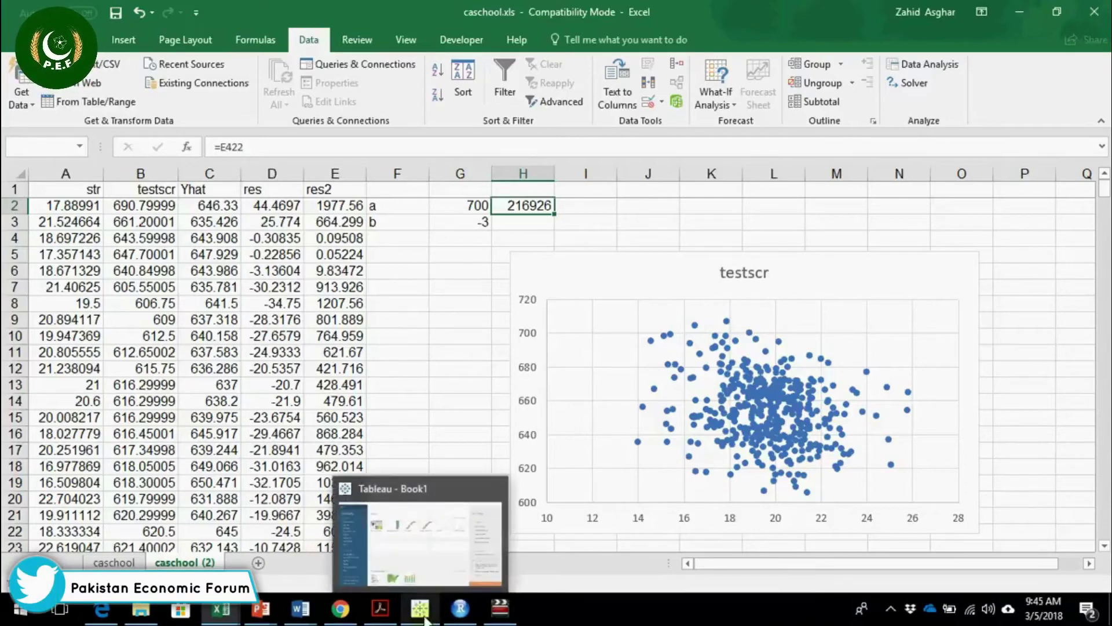
mouse_move(495, 492)
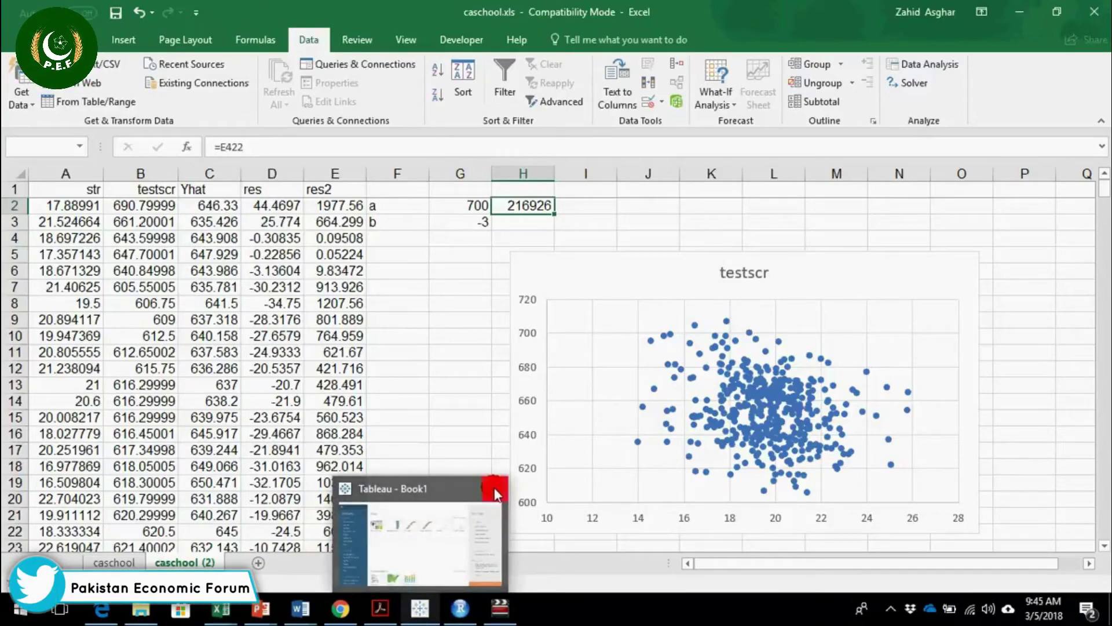
left_click(494, 487)
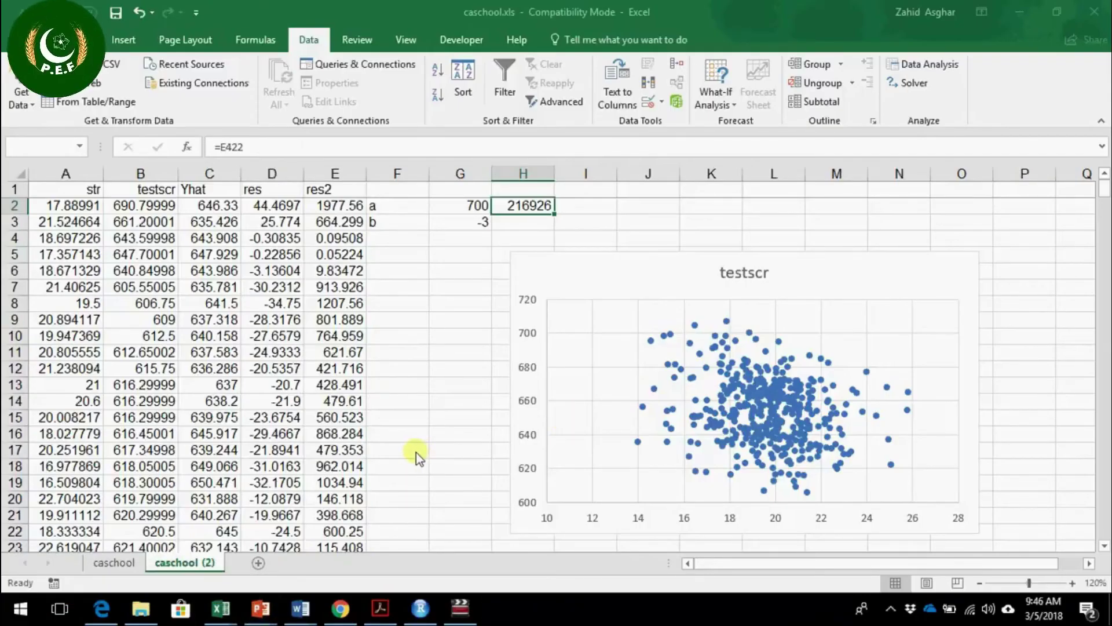
left_click(454, 311)
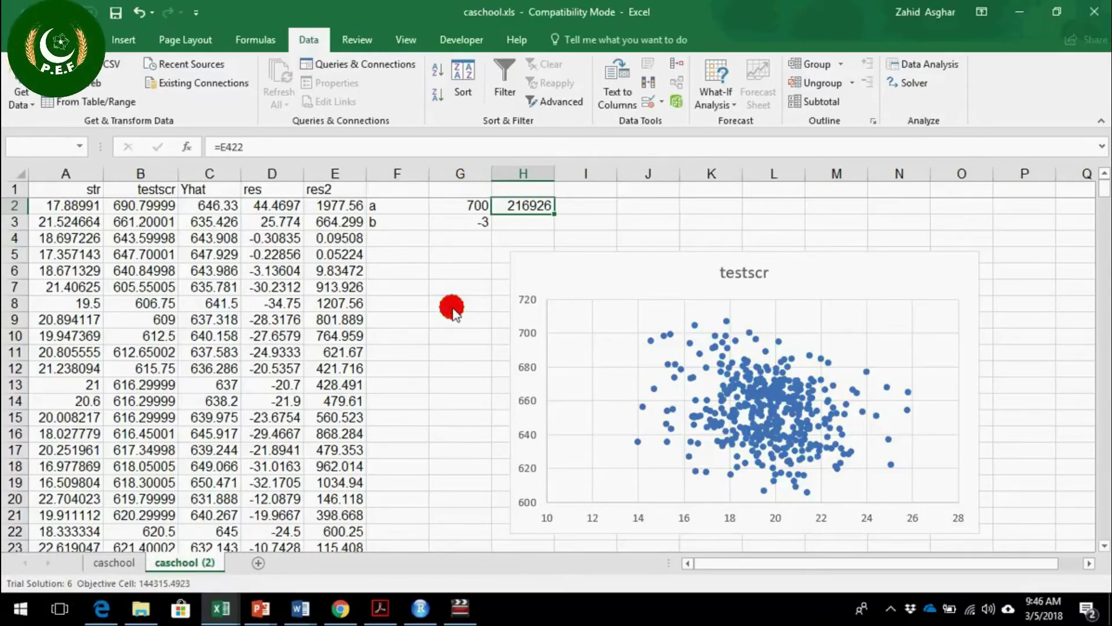
left_click(456, 312)
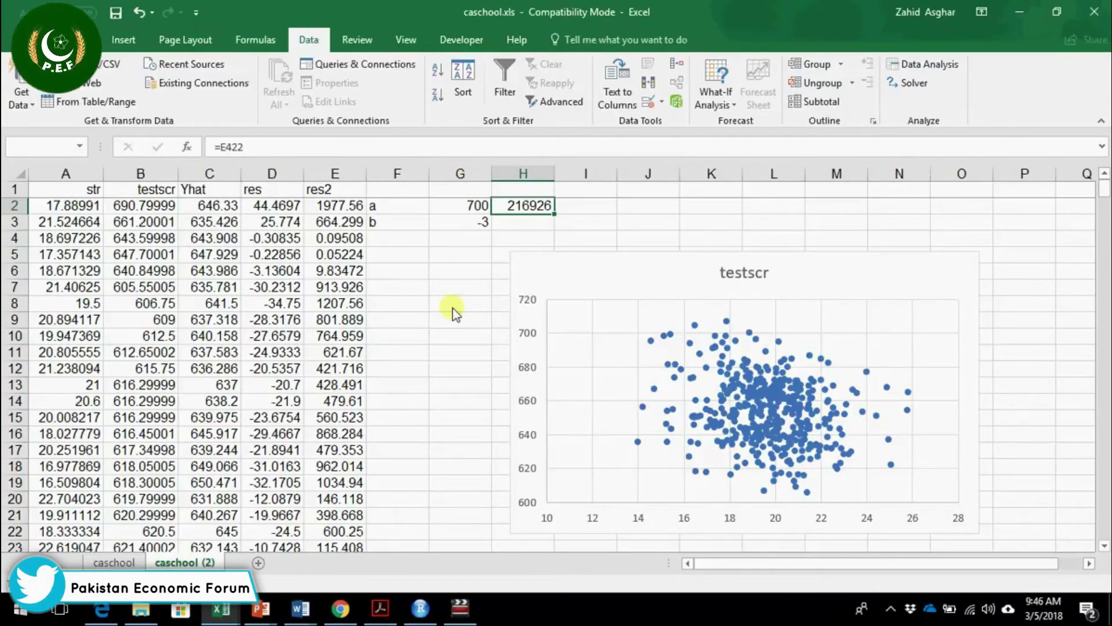
left_click(455, 312)
left_click(456, 312)
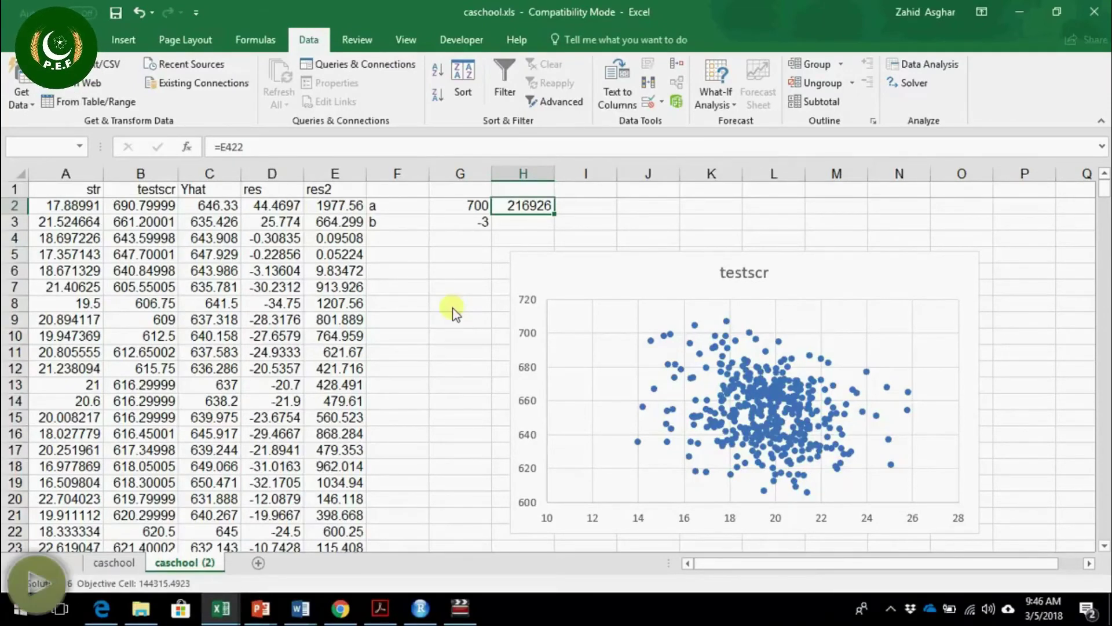
left_click(455, 312)
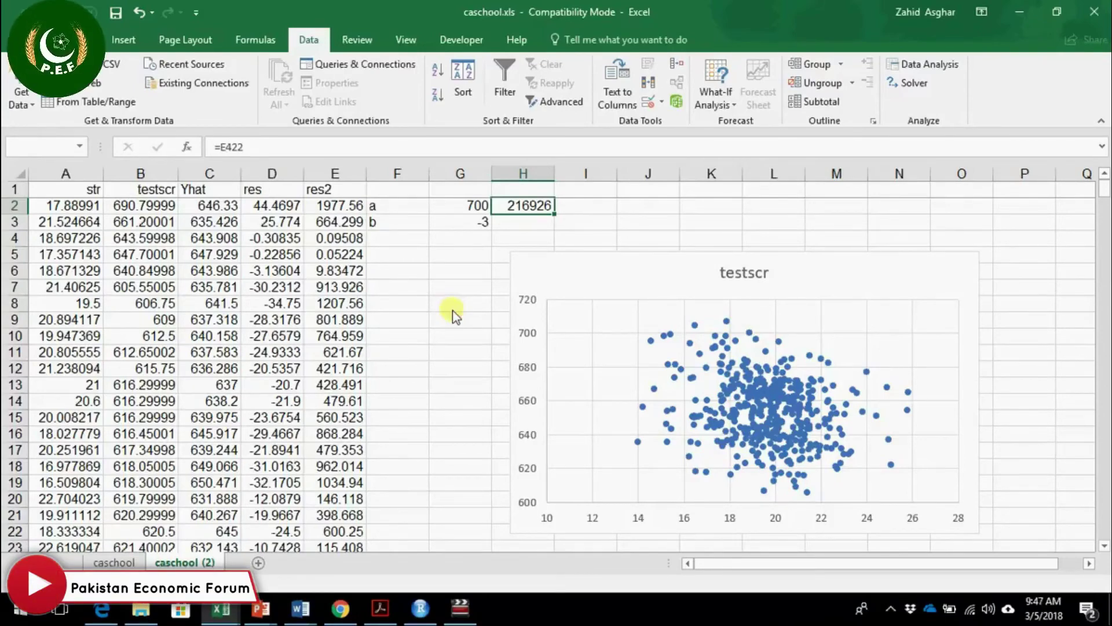
left_click(453, 311)
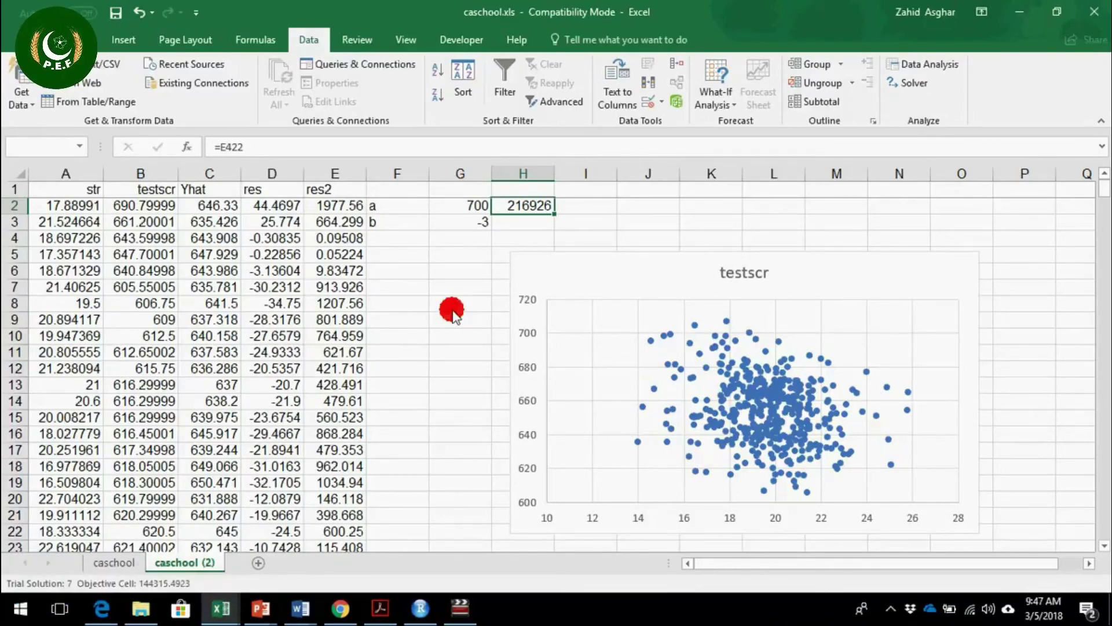
left_click(440, 427)
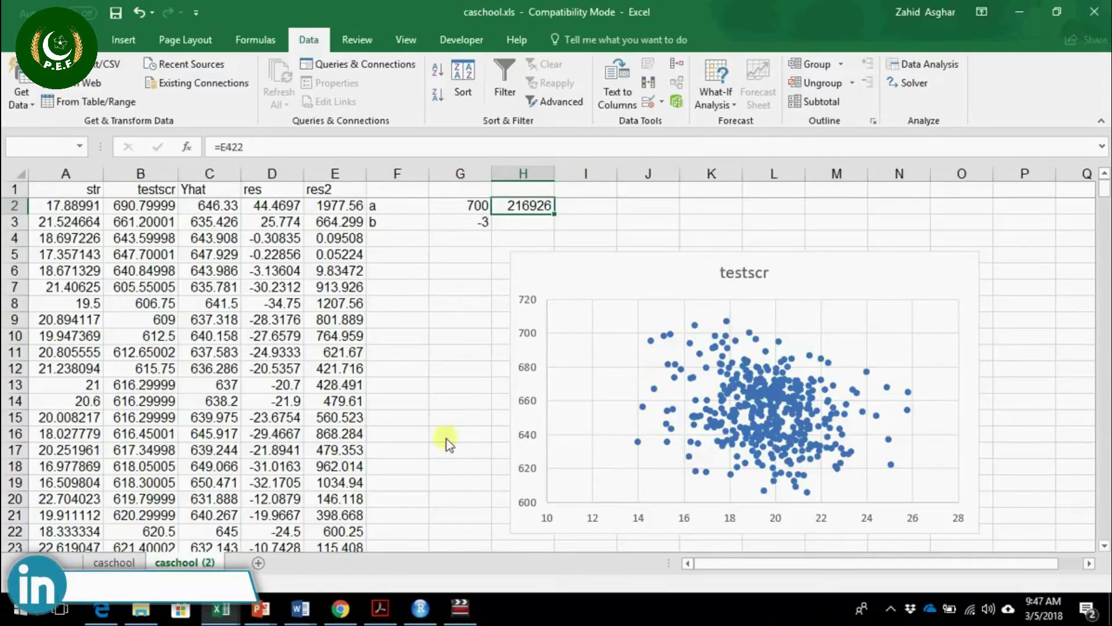
left_click(464, 611)
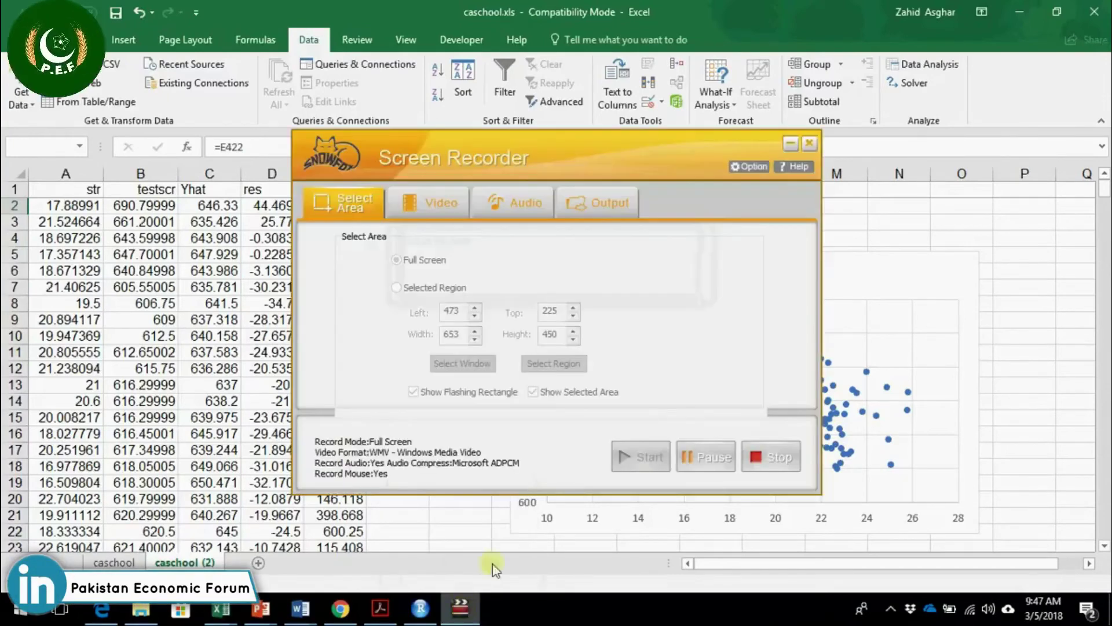
Pause the recorder and keep Solver's solution: a 698.901, b -2.27839, H2 144315.
left_click(701, 457)
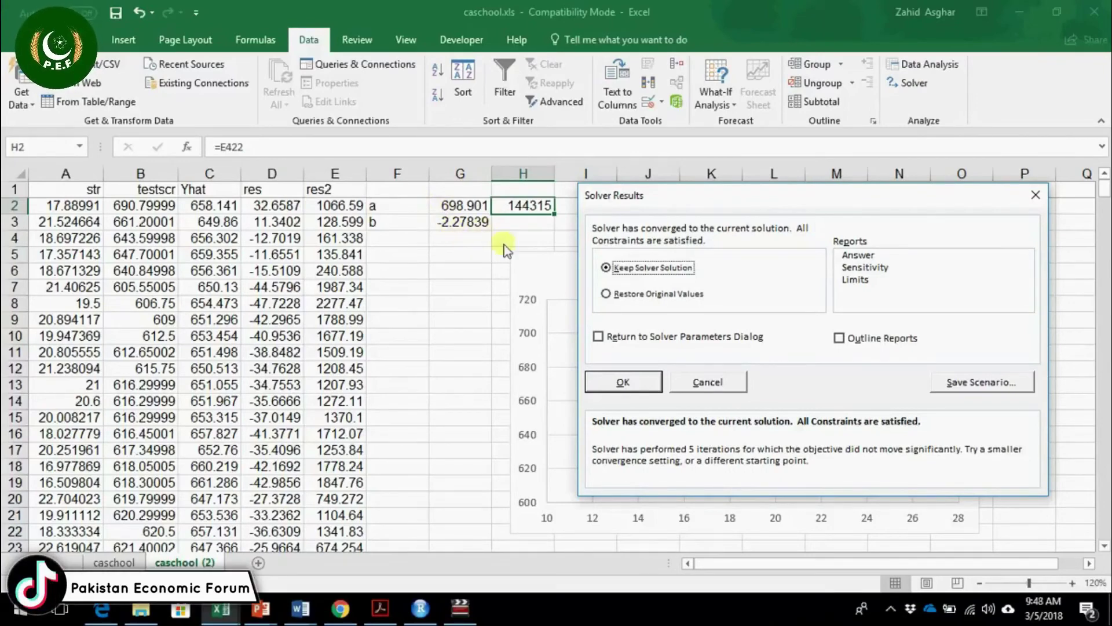
left_click(623, 381)
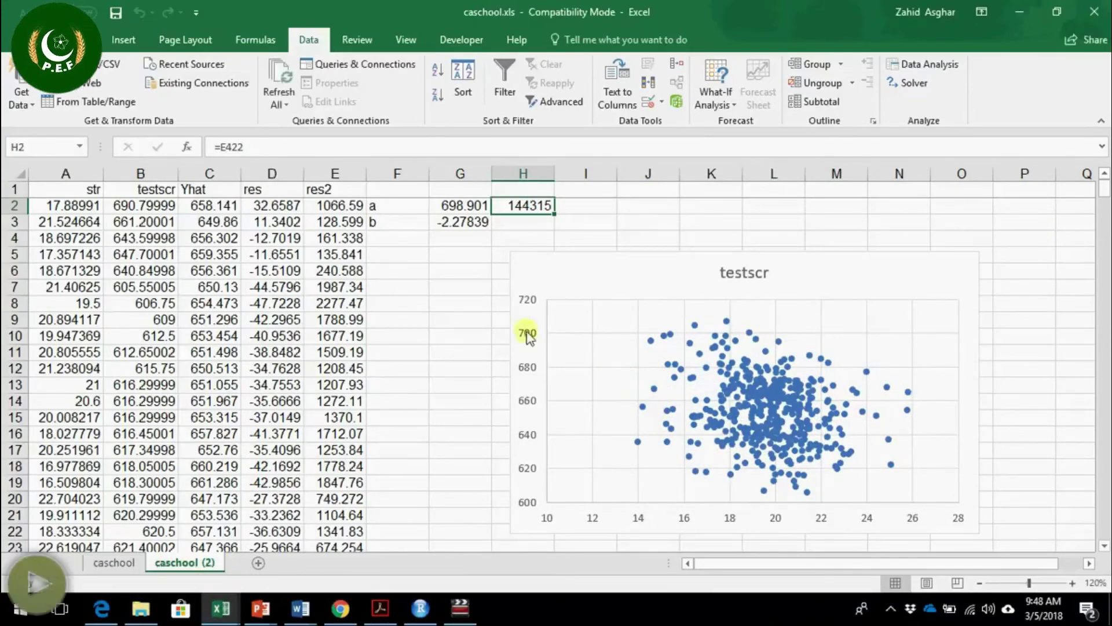
left_click(423, 271)
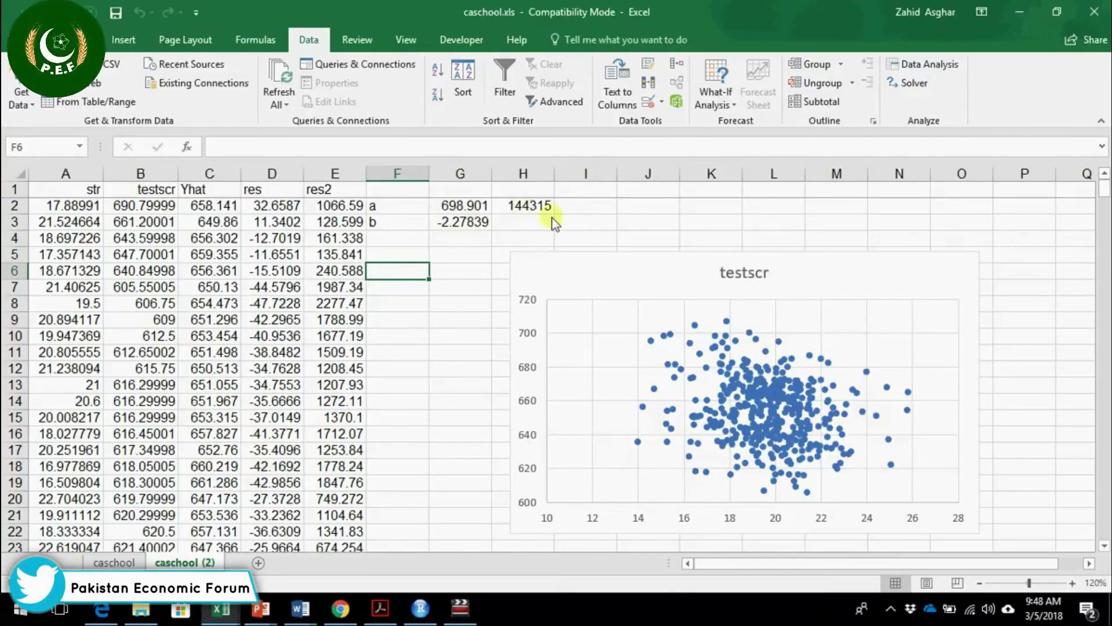
left_click(454, 207)
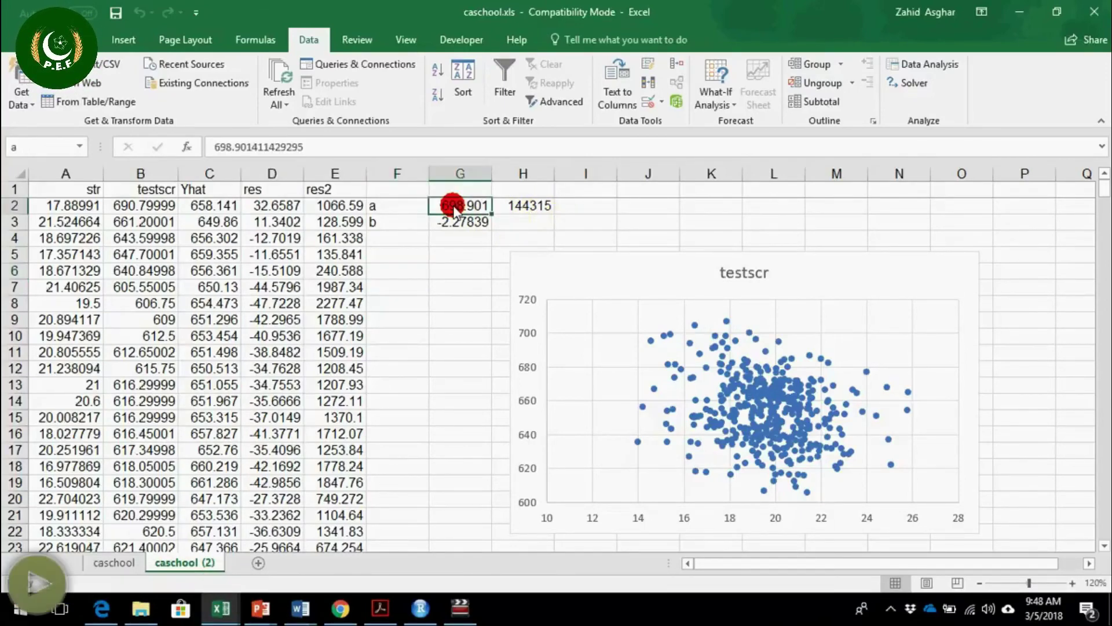
double_click(454, 207)
type("700")
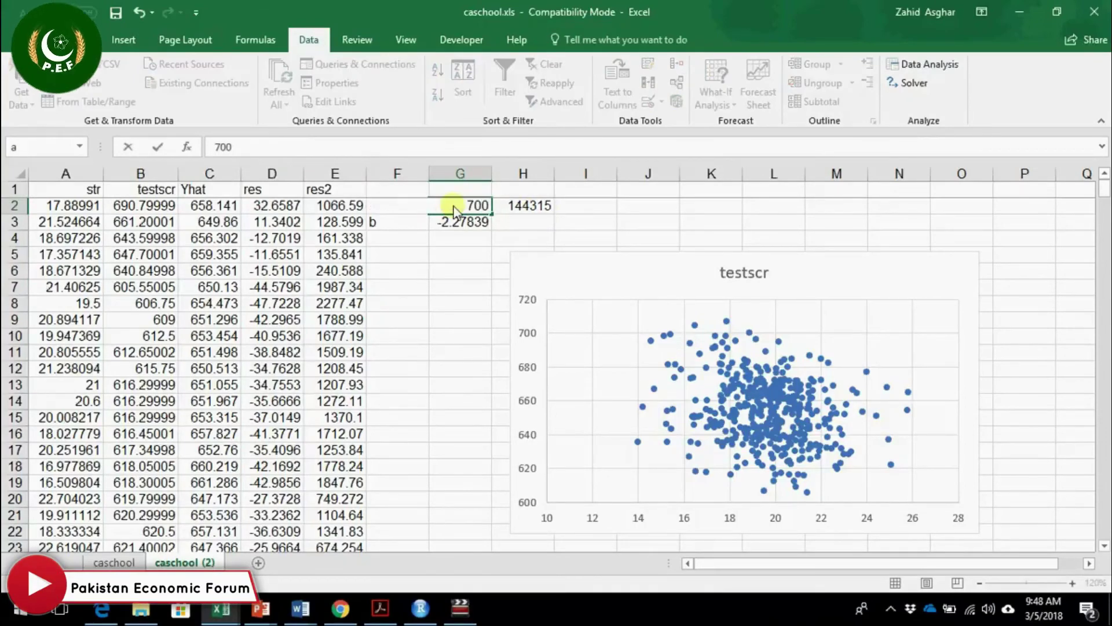
key("Return")
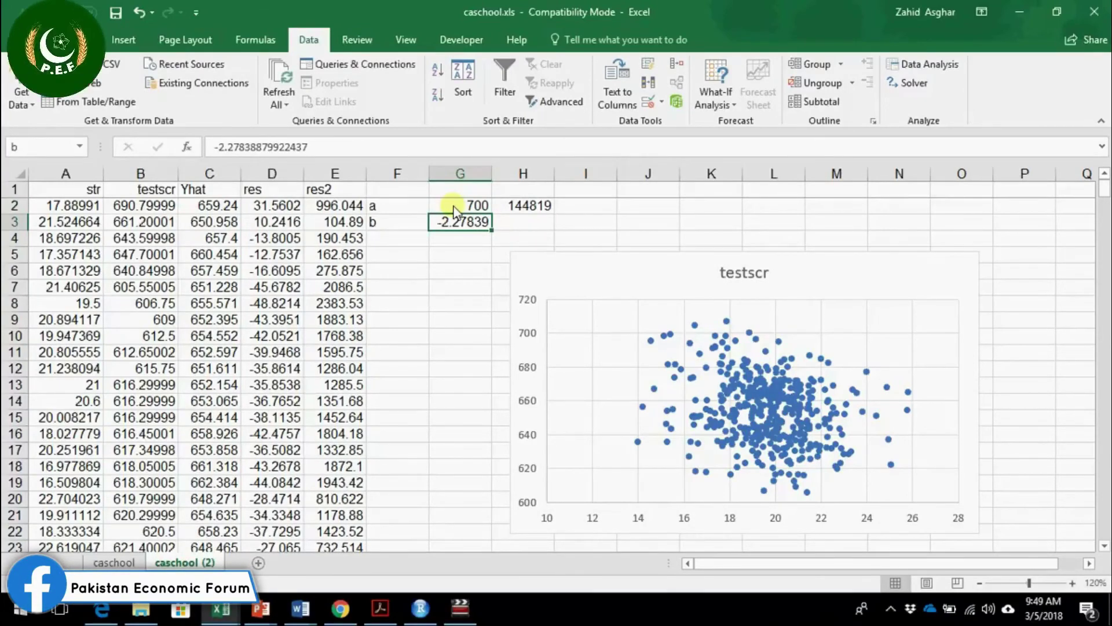
left_click(455, 207)
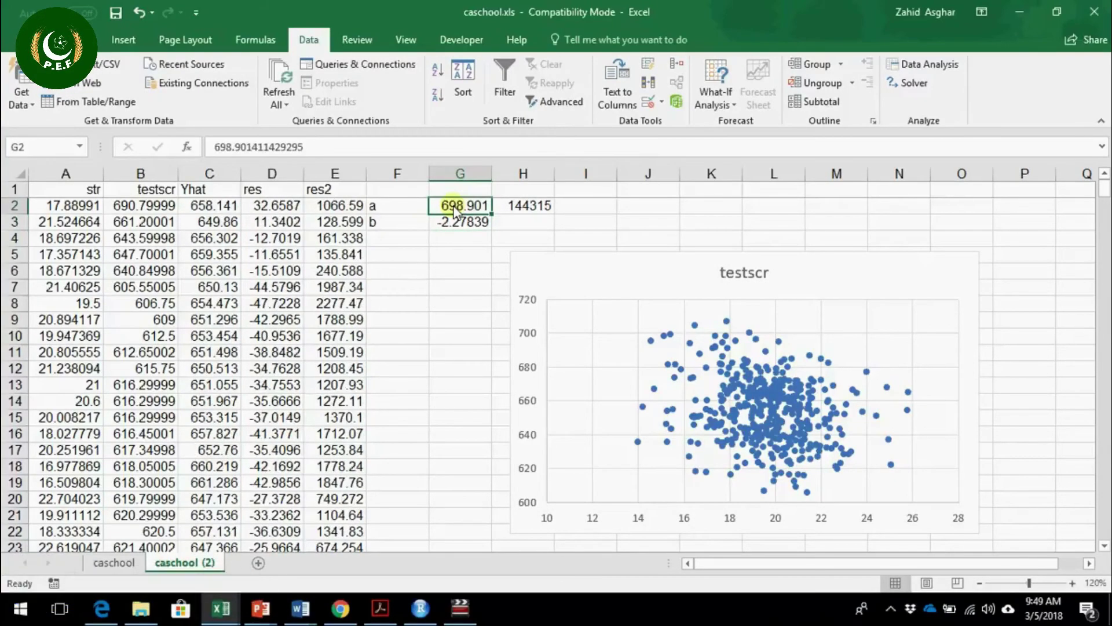
key("ctrl+z")
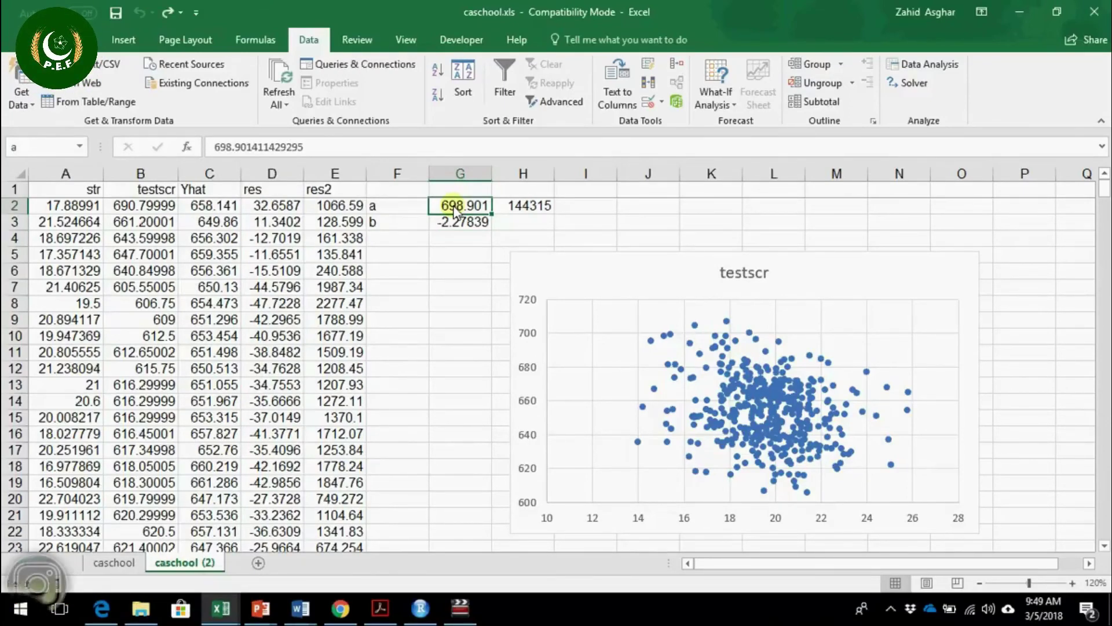
left_click(275, 206)
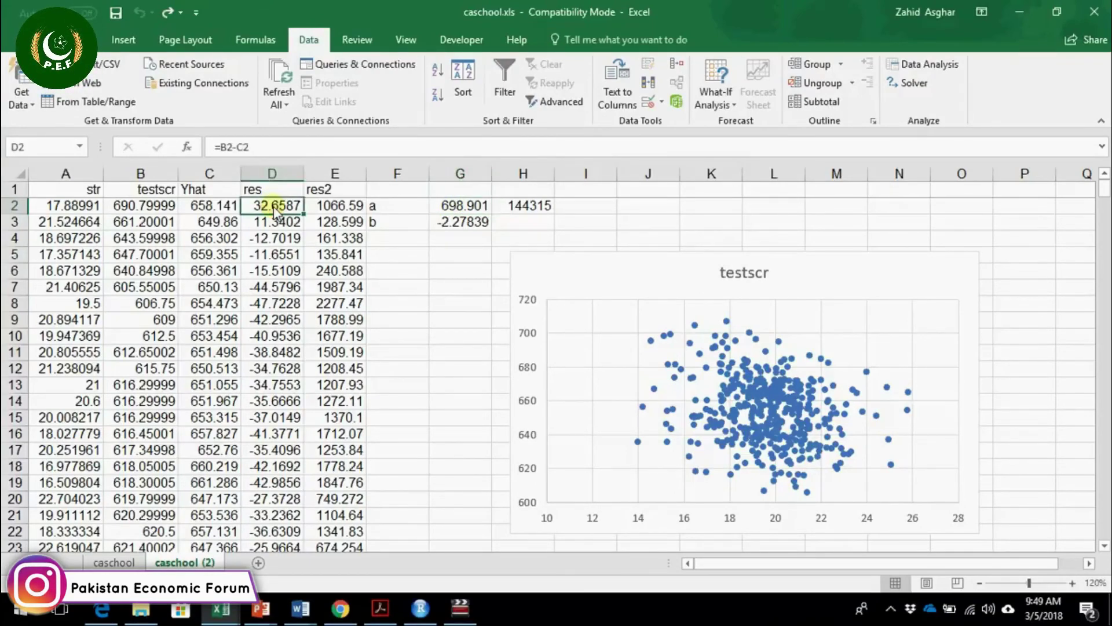
key("ctrl+shift+Down")
key("ctrl+c")
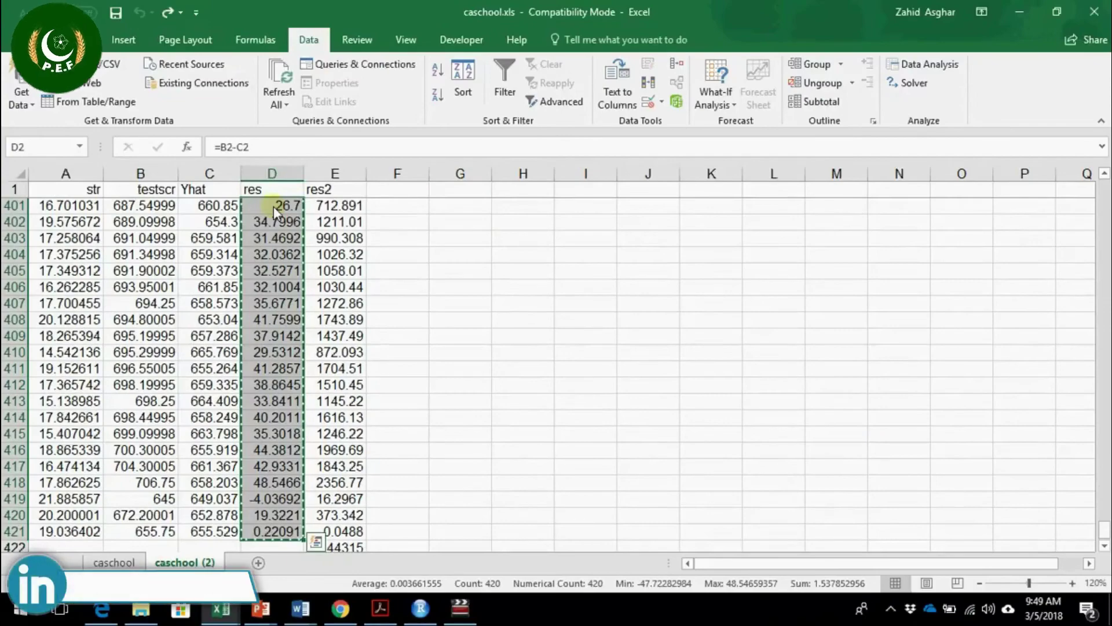
key("shift+BackSpace")
key("ctrl+BackSpace")
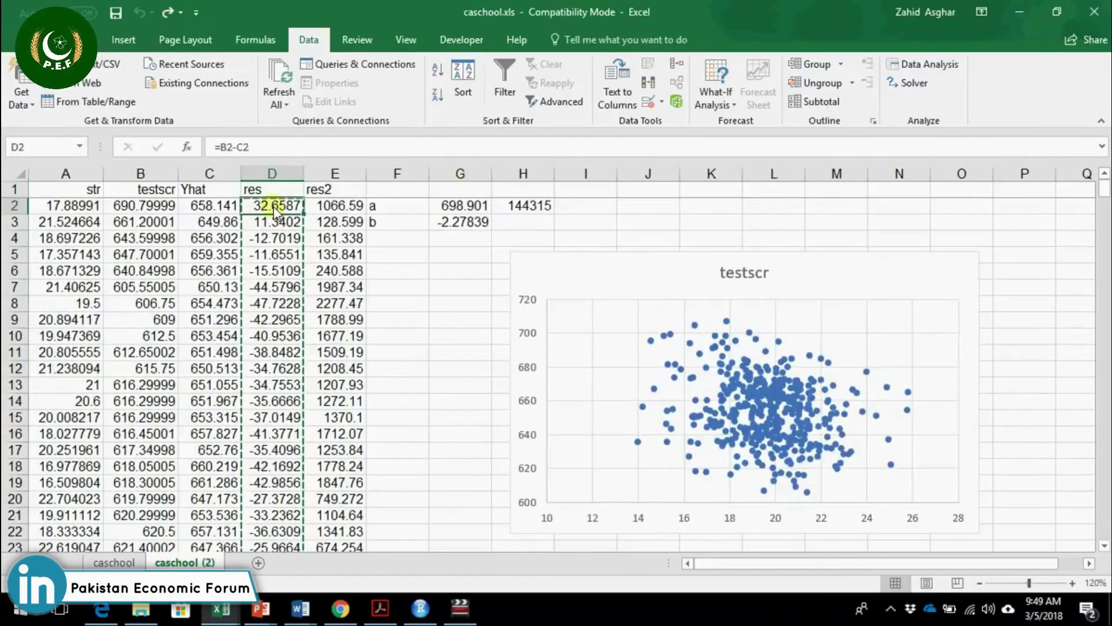
left_click(599, 349)
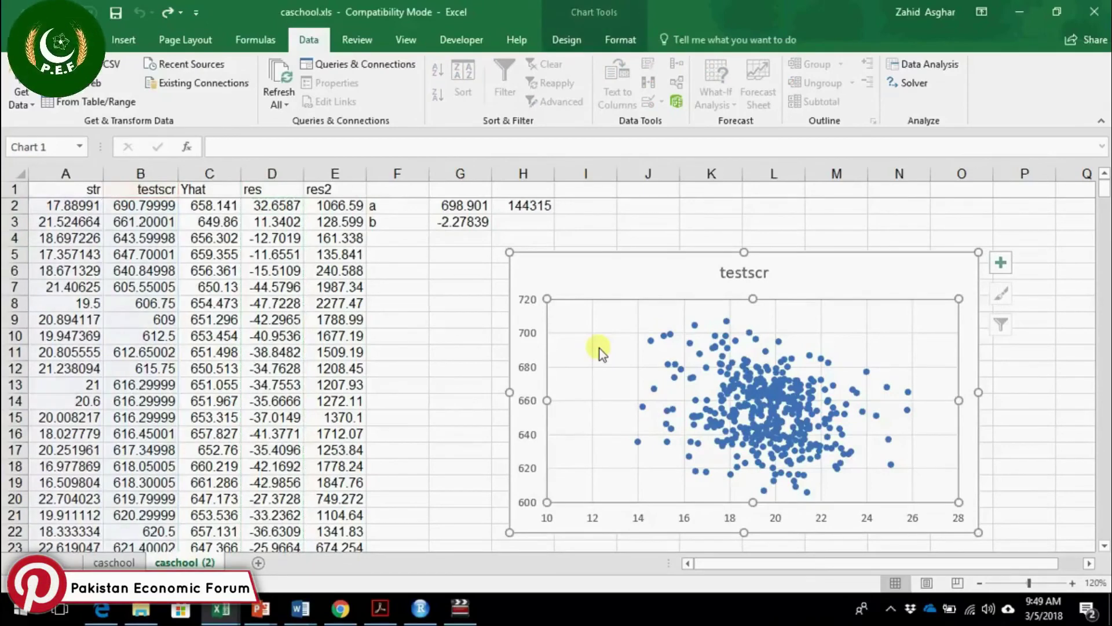
key("ctrl+v")
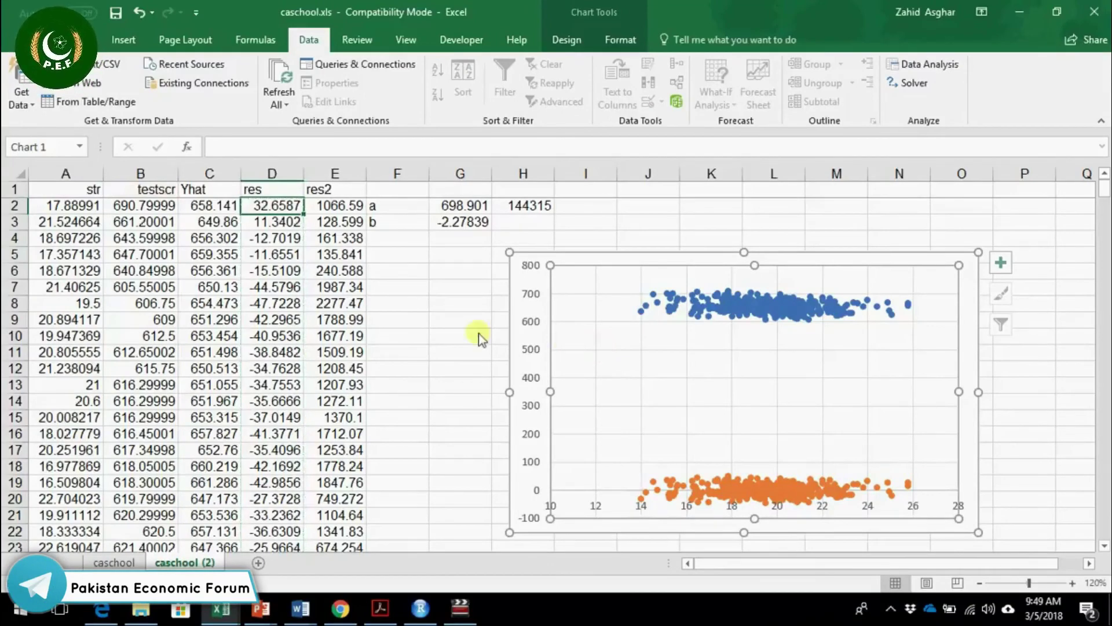
key("ctrl+z")
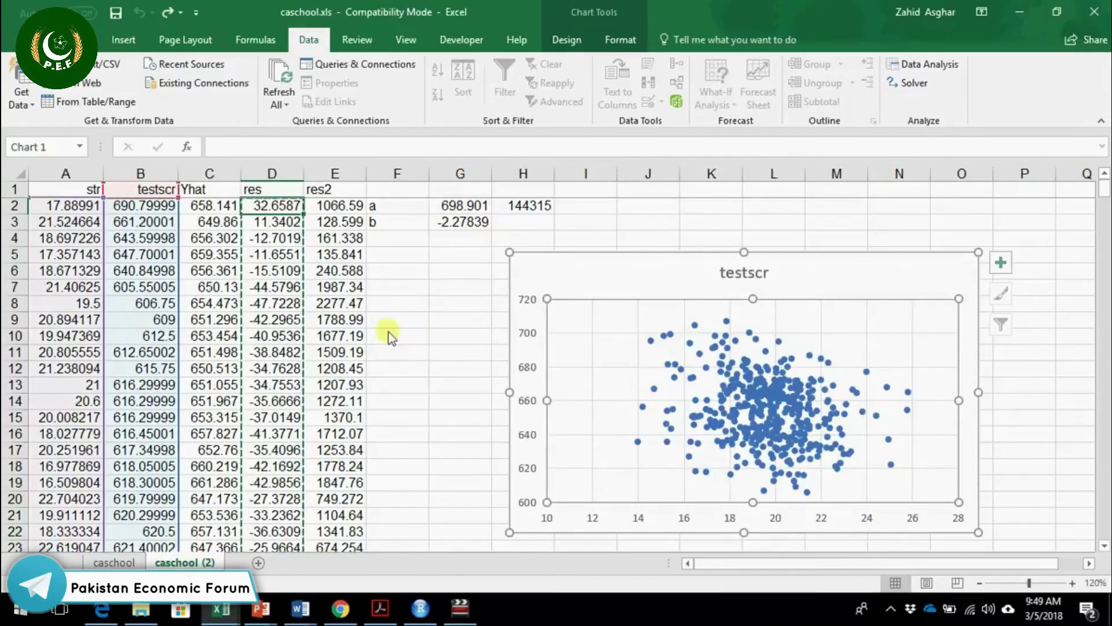
left_click(81, 192)
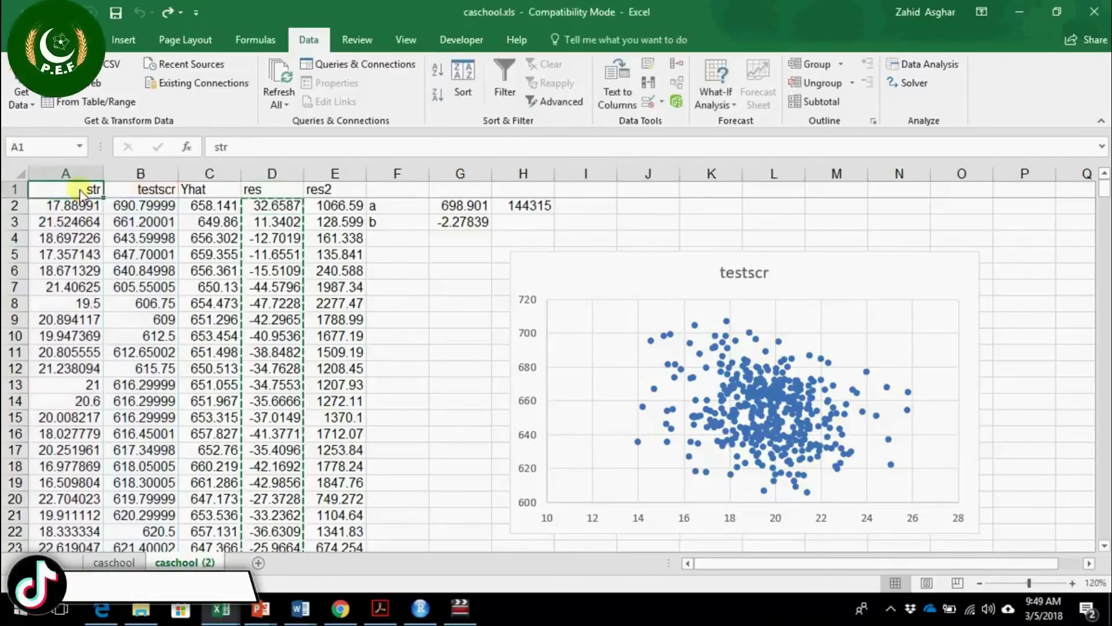
key("ctrl+shift+Down")
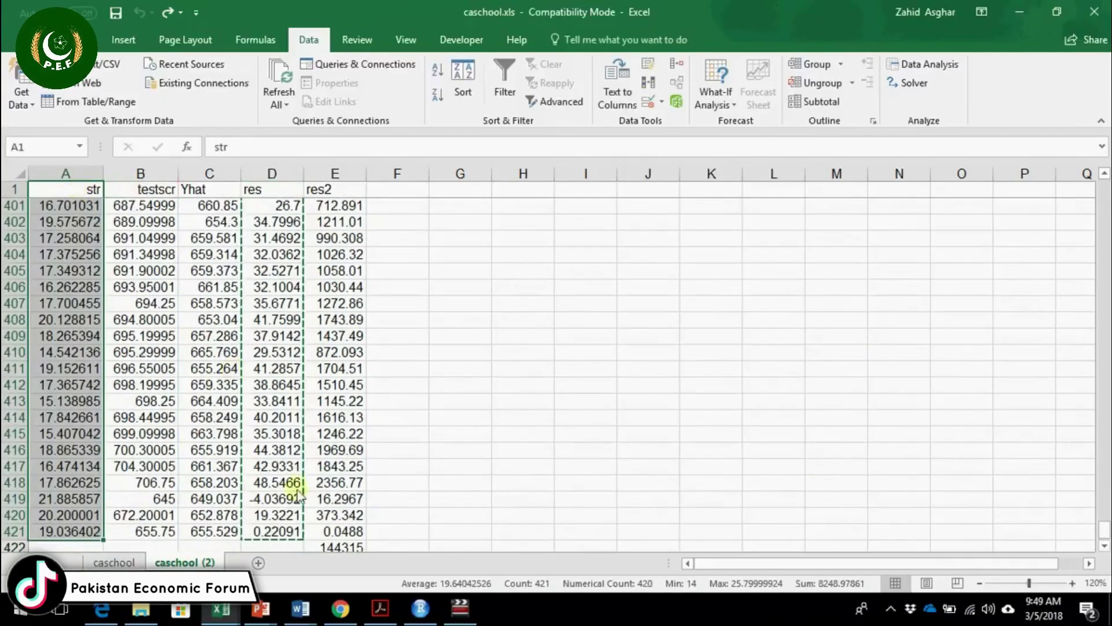
left_click(269, 530, "ctrl")
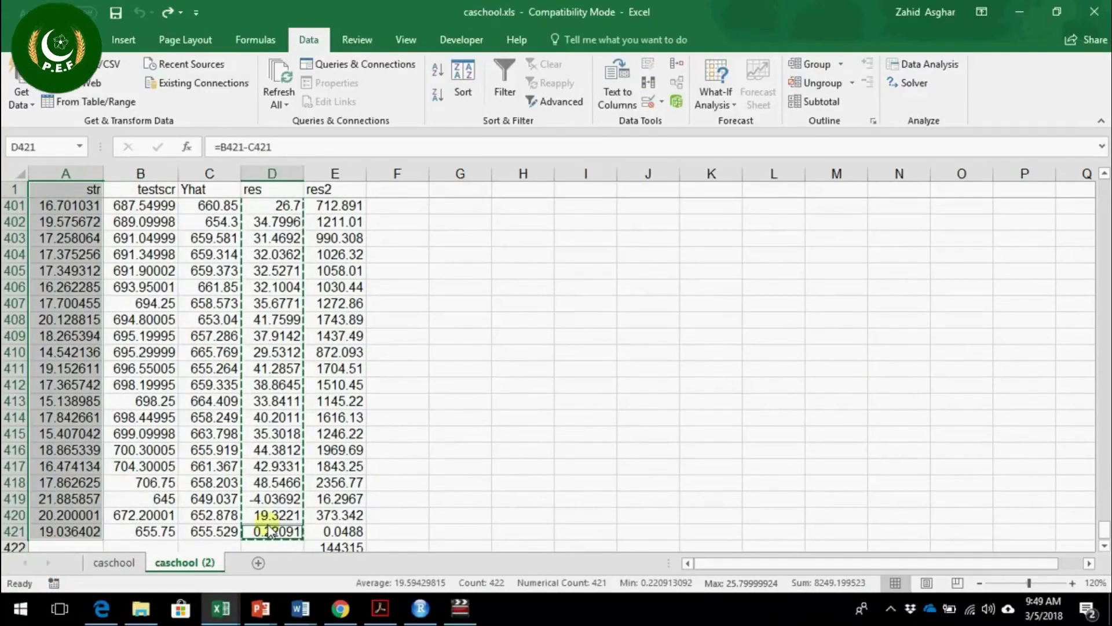
key("ctrl+shift+Up")
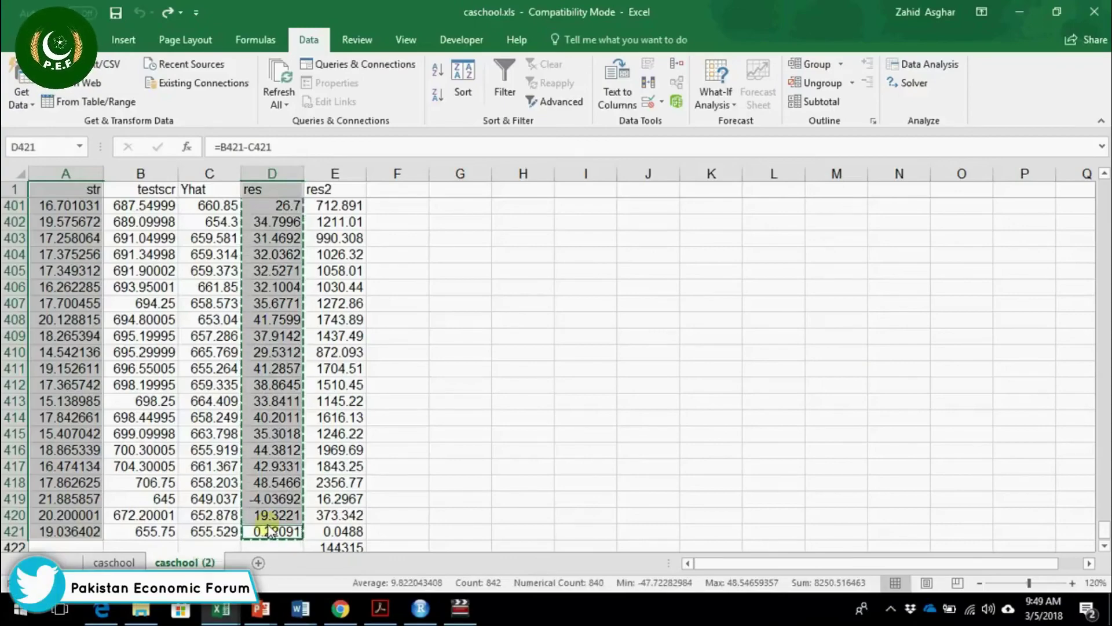
key("ctrl+c")
key("ctrl+Up")
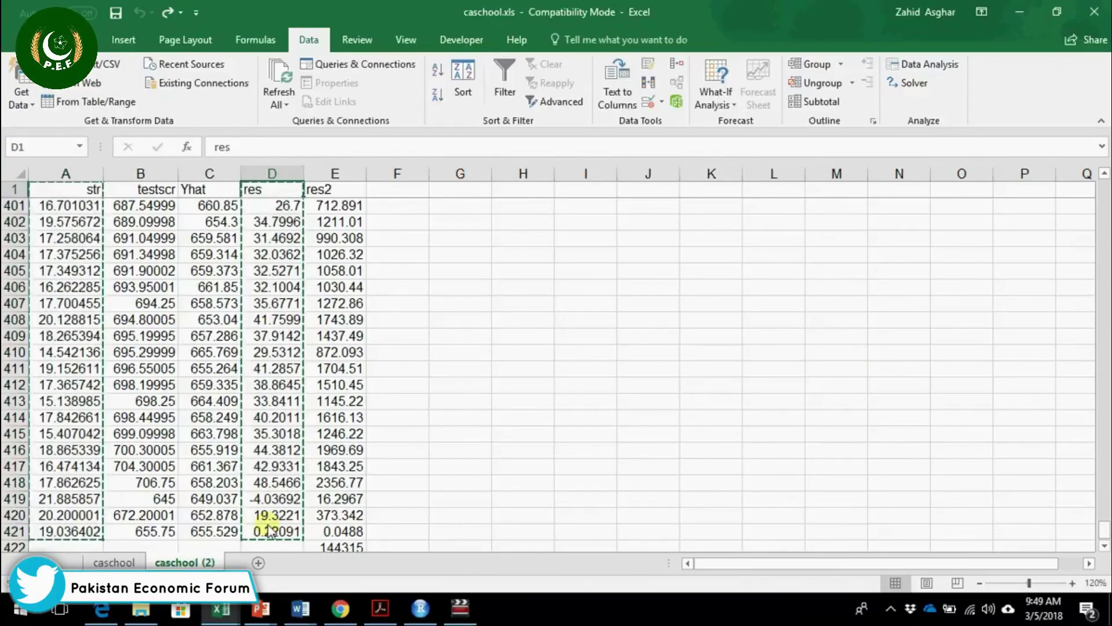
key("Down")
key("Right")
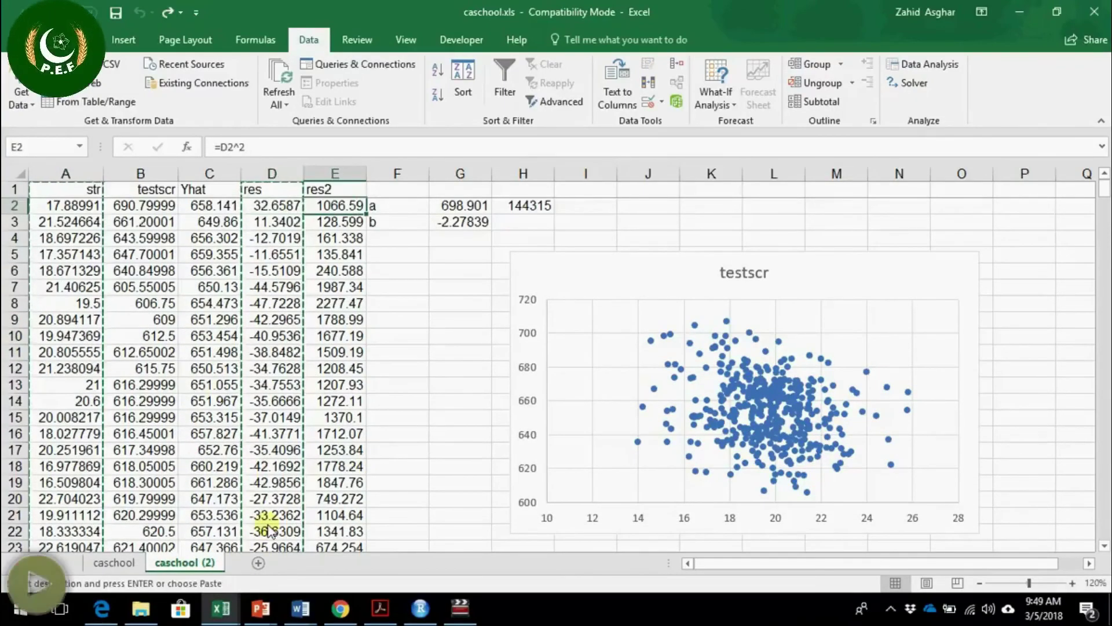
left_click(610, 423)
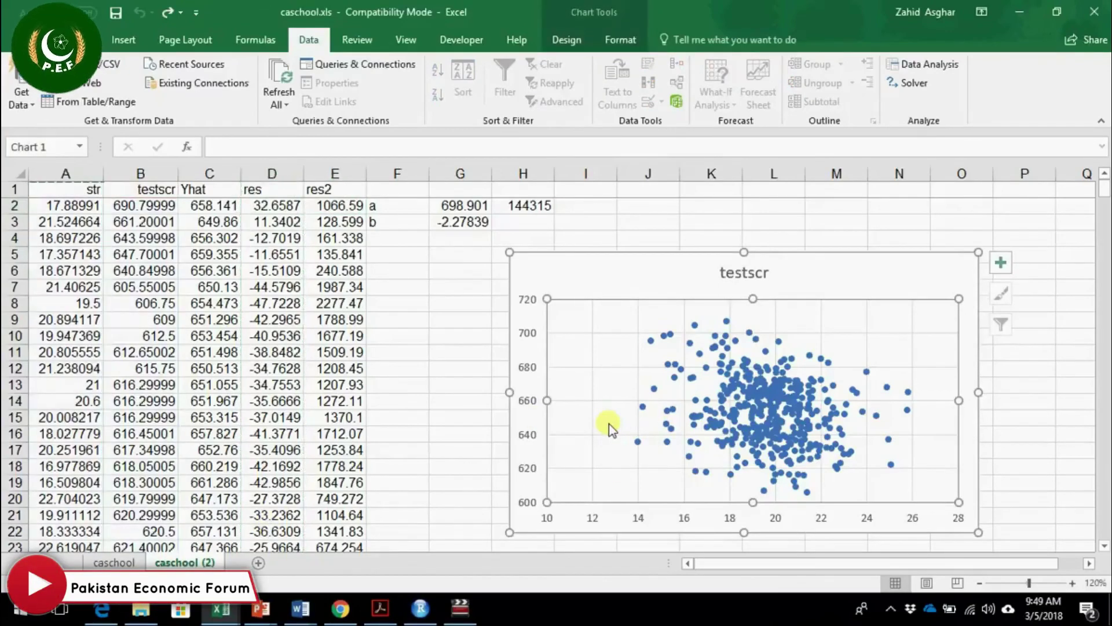
key("ctrl+v")
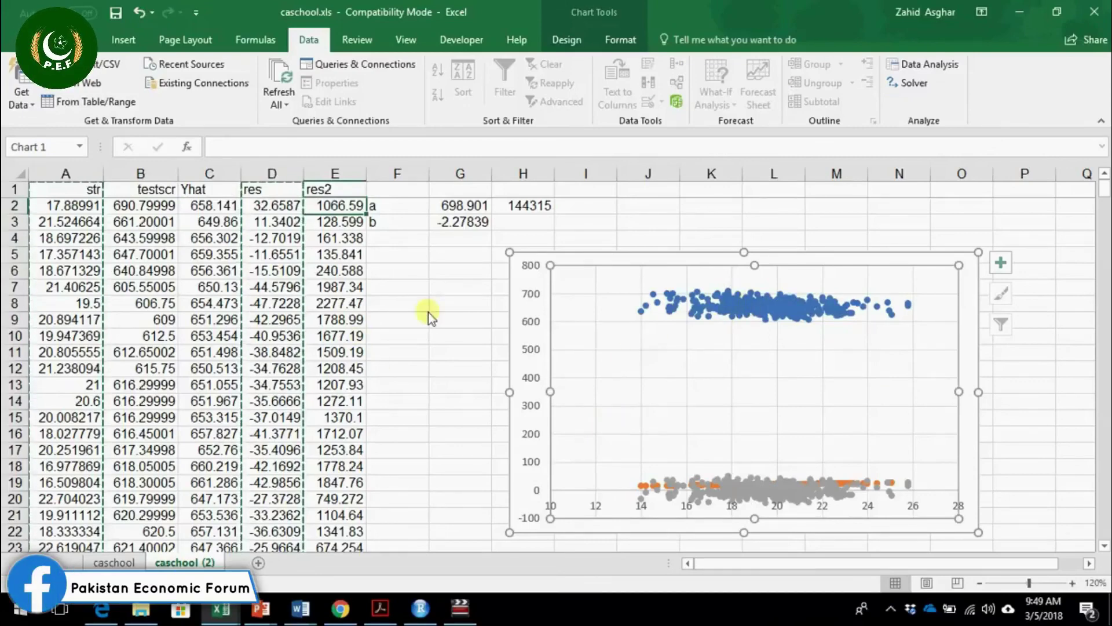
left_click(467, 341)
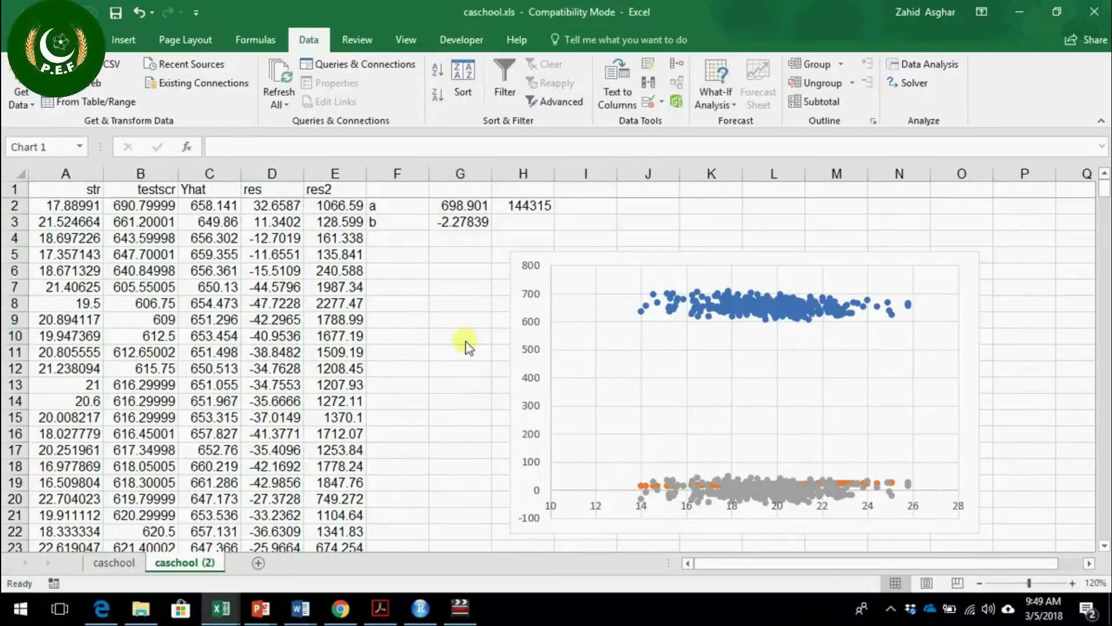
key("Escape")
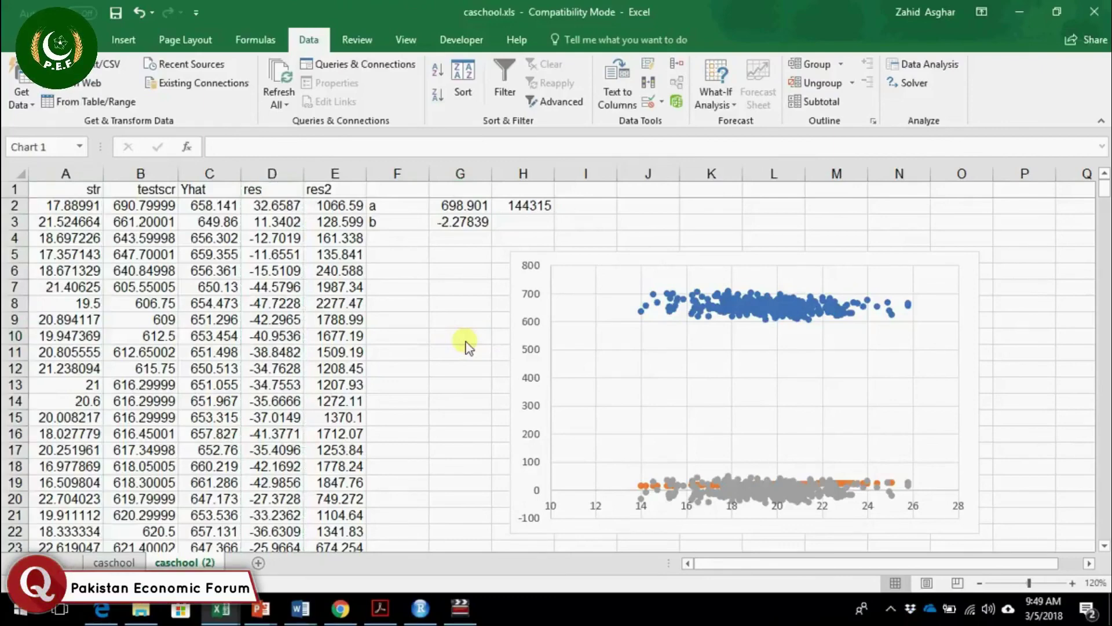
key("ctrl+z")
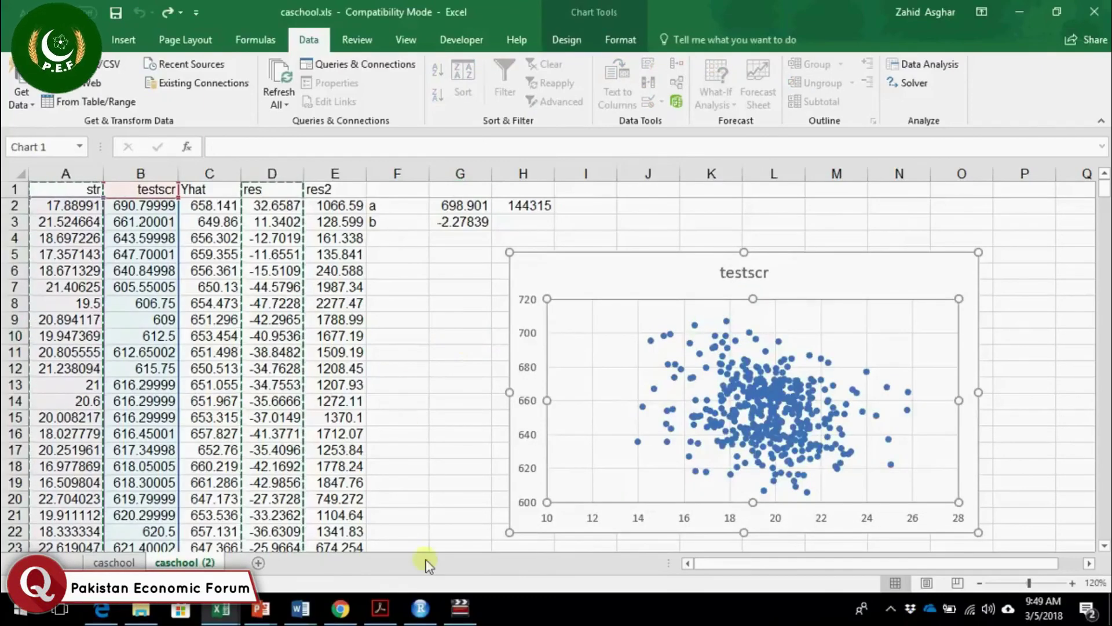
Pause the recorder and set b in G3 to -3 to steepen the Yhat line.
left_click(460, 609)
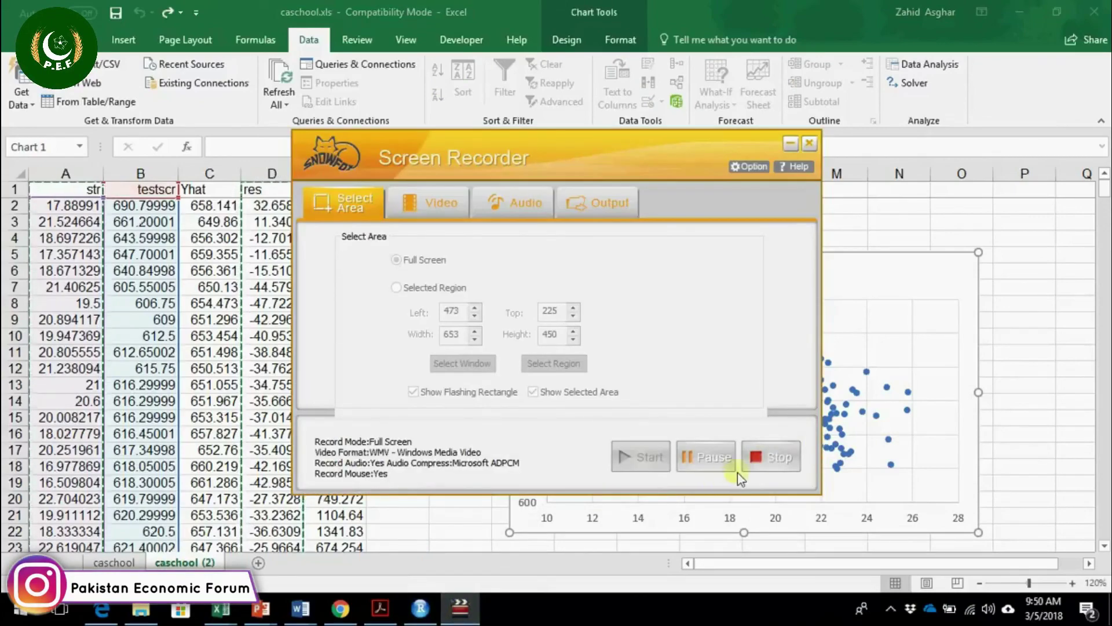
left_click(693, 456)
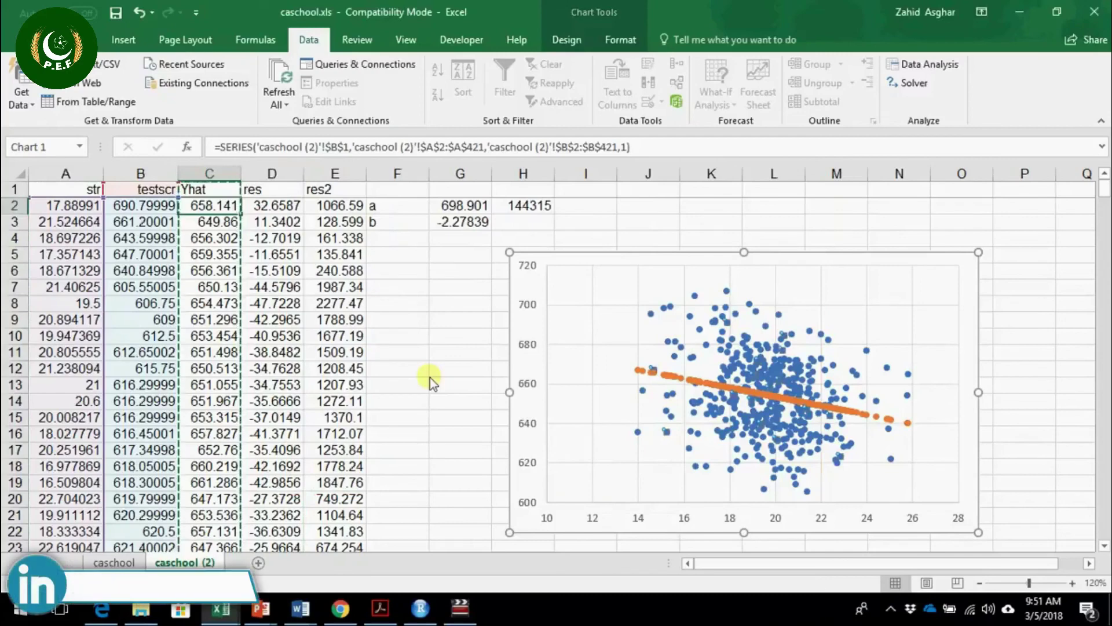
left_click(466, 225)
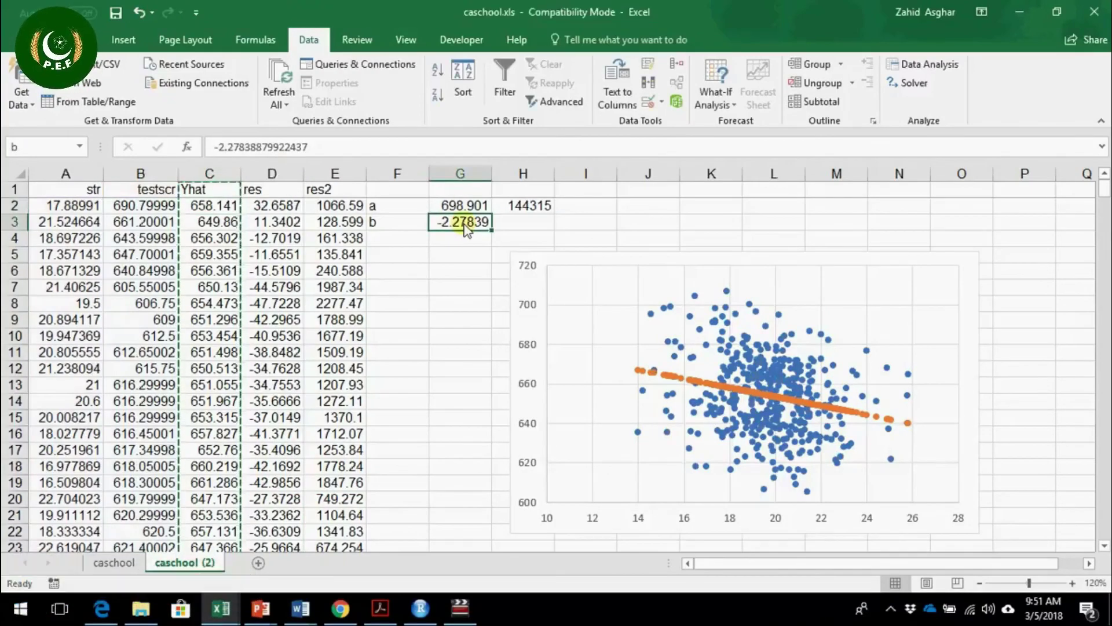
type("-3")
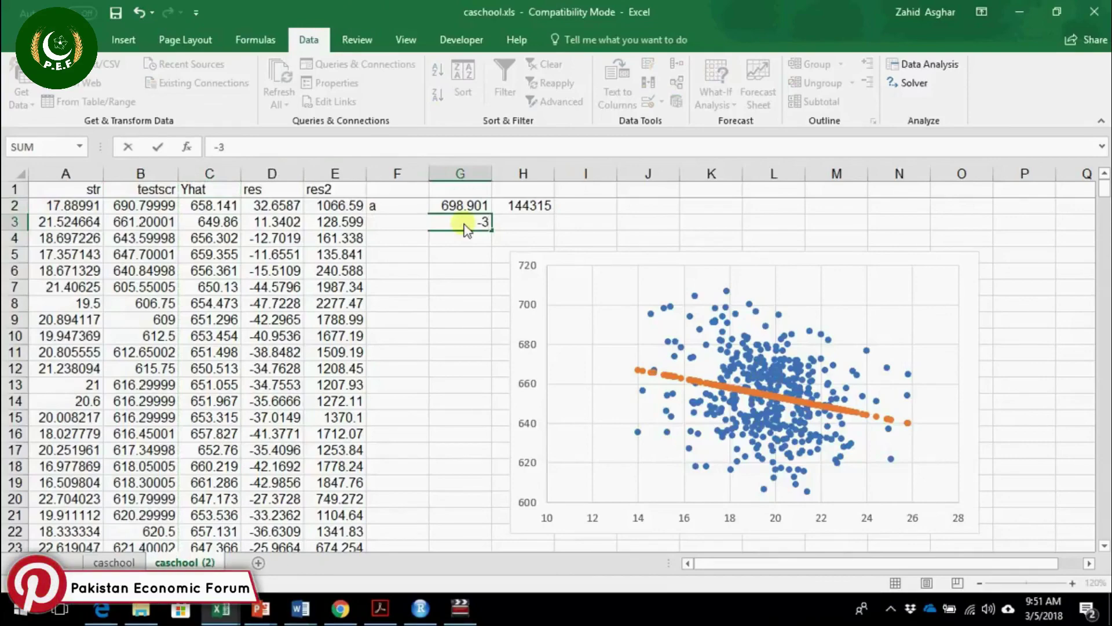
key("Return")
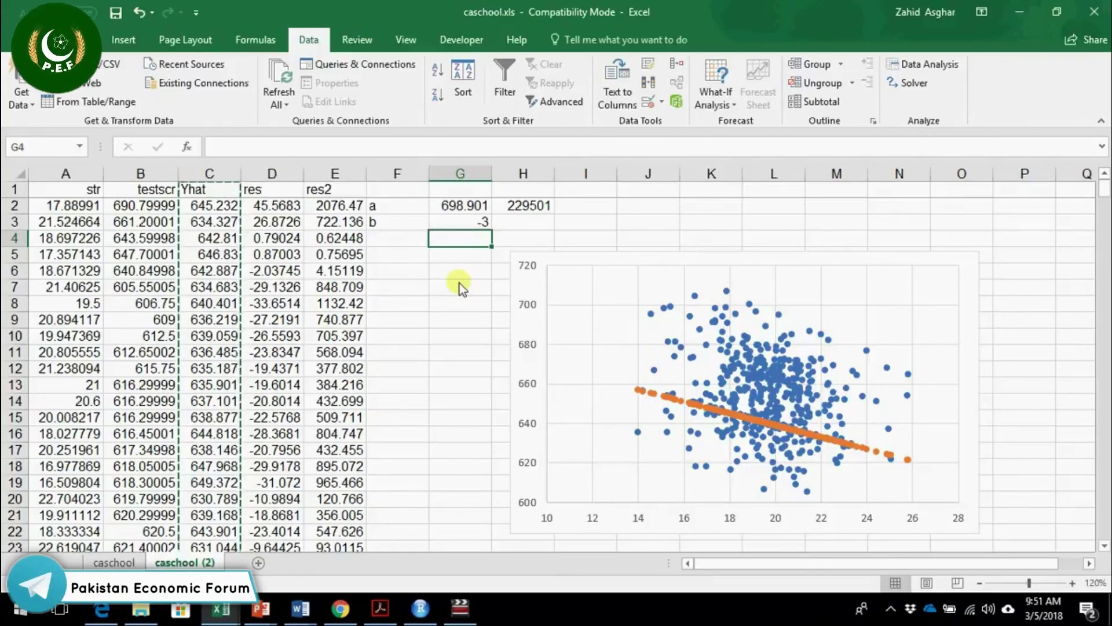
Undo b back to -2.27839 and stop the screen recording.
key("ctrl+z")
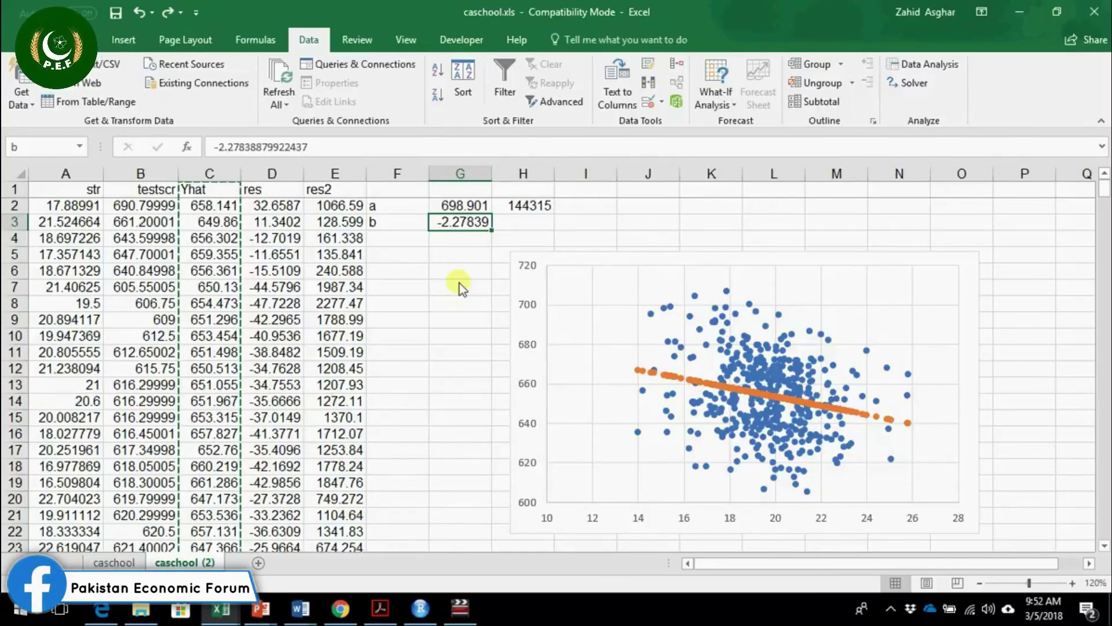
left_click(460, 608)
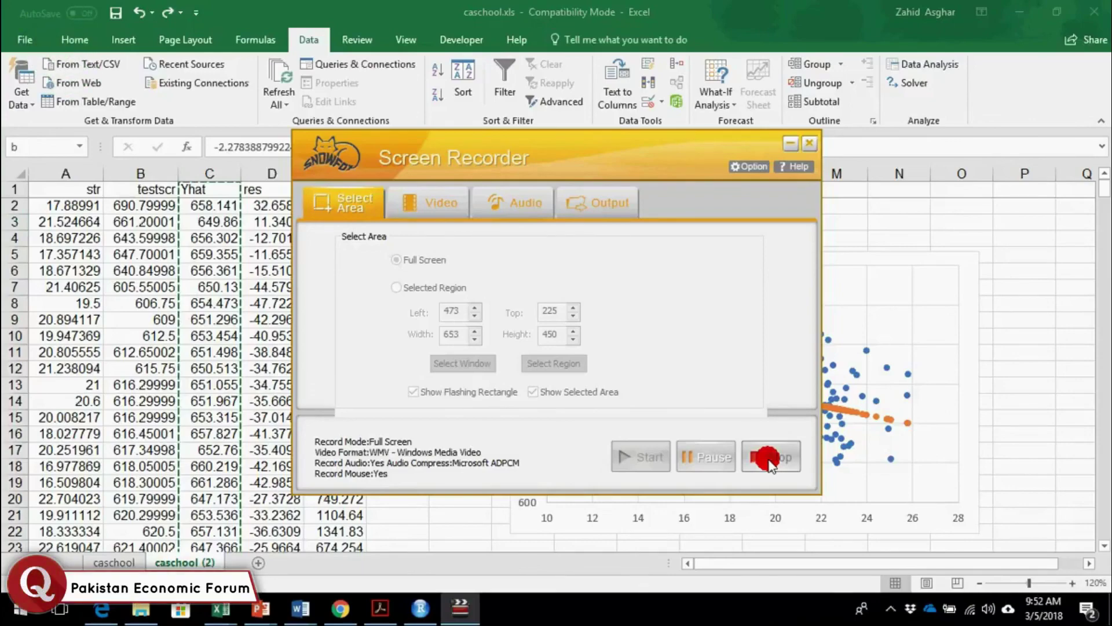
left_click(768, 461)
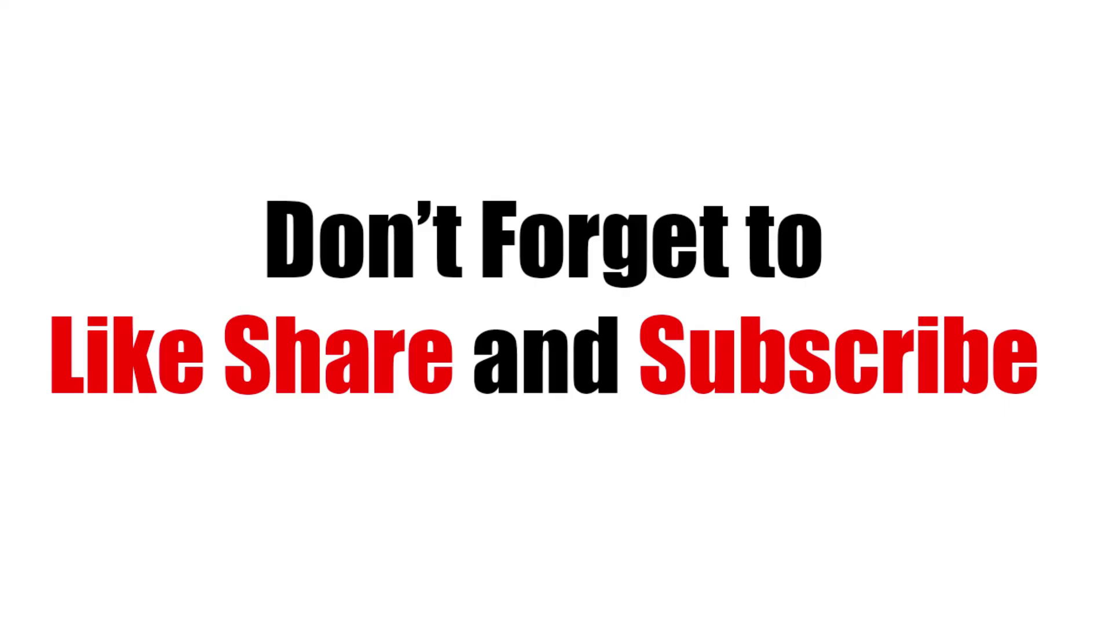